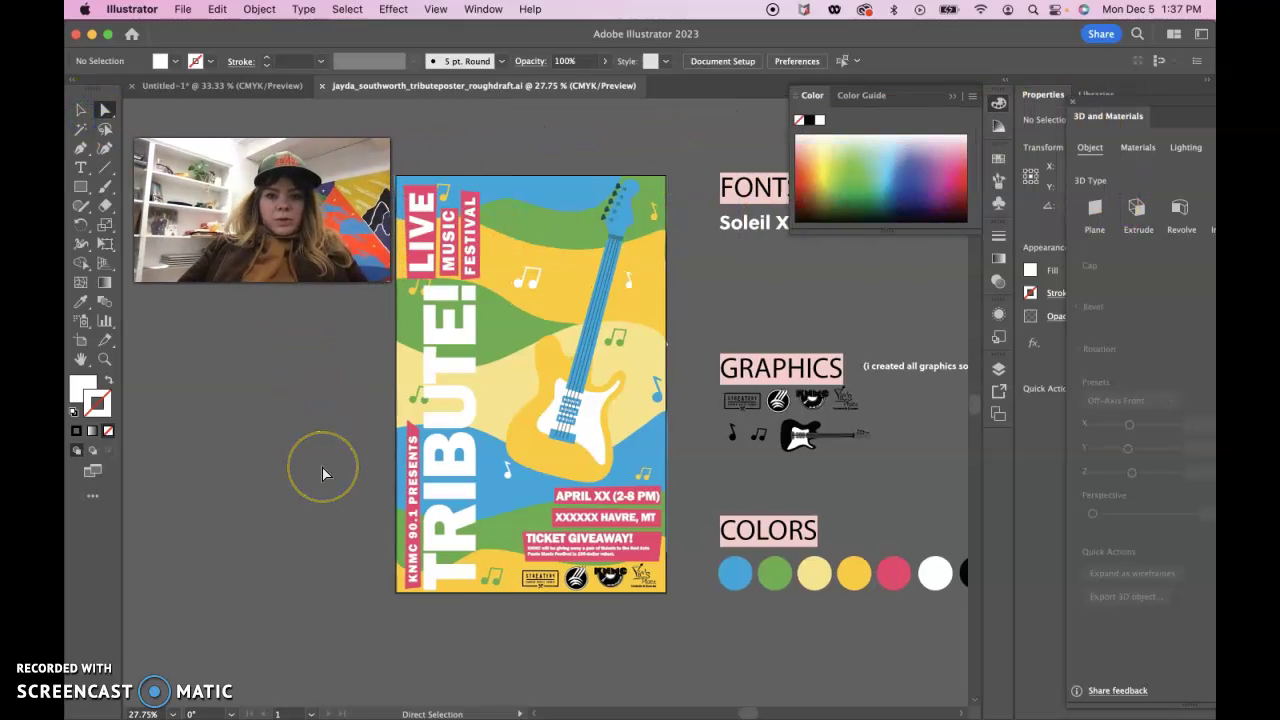
Check in Document Setup that the poster artboard is Tabloid, 11 x 17 inches
scroll(322, 468, left, 1)
click(183, 9)
mouse_move(192, 429)
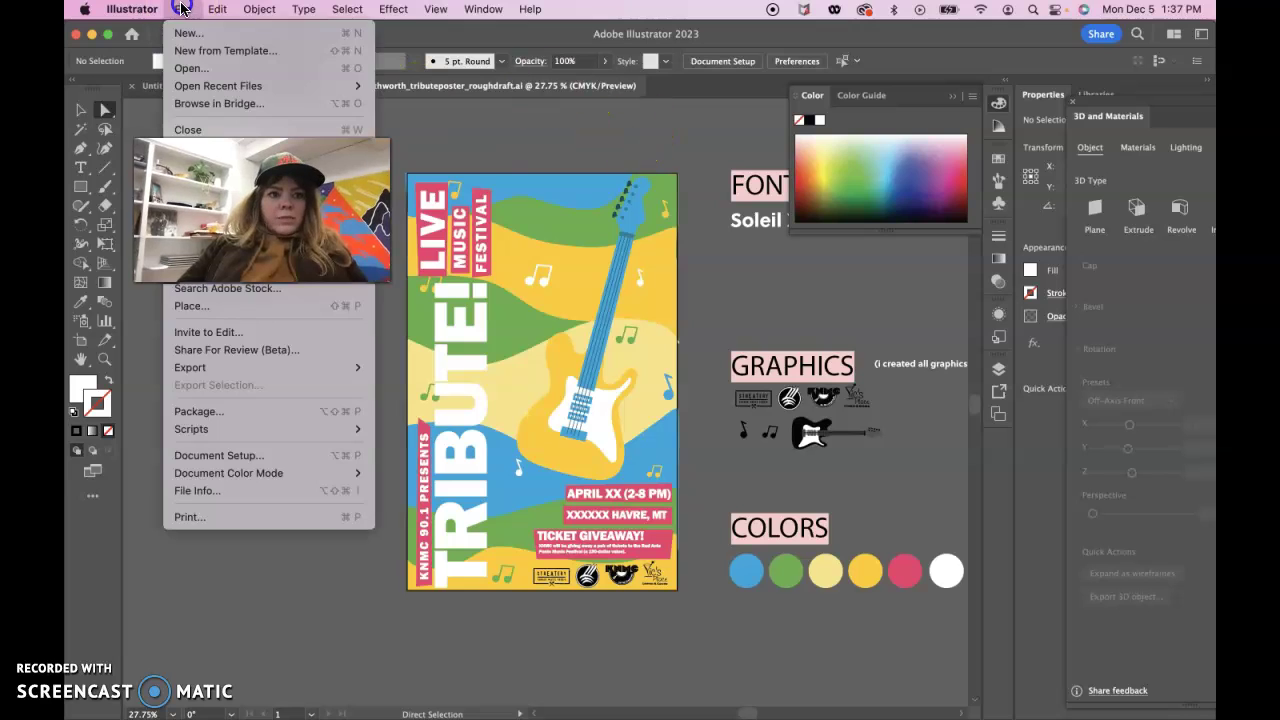
click(222, 457)
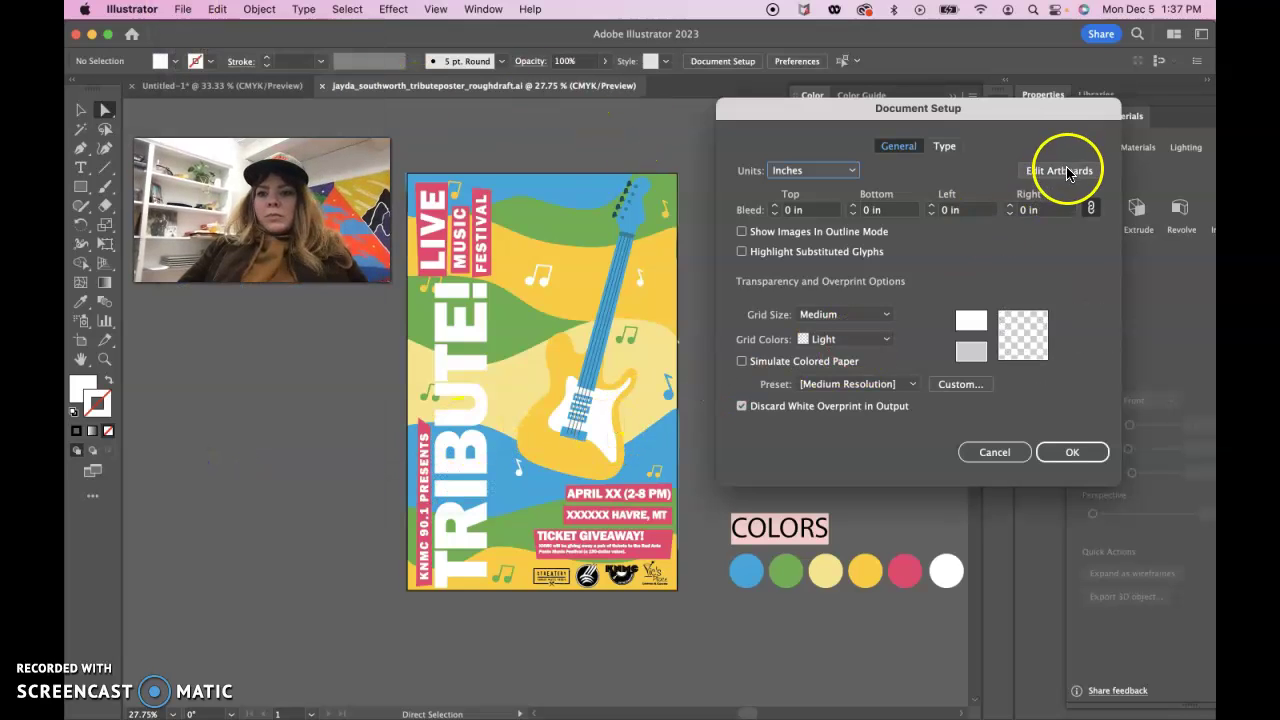
click(1068, 168)
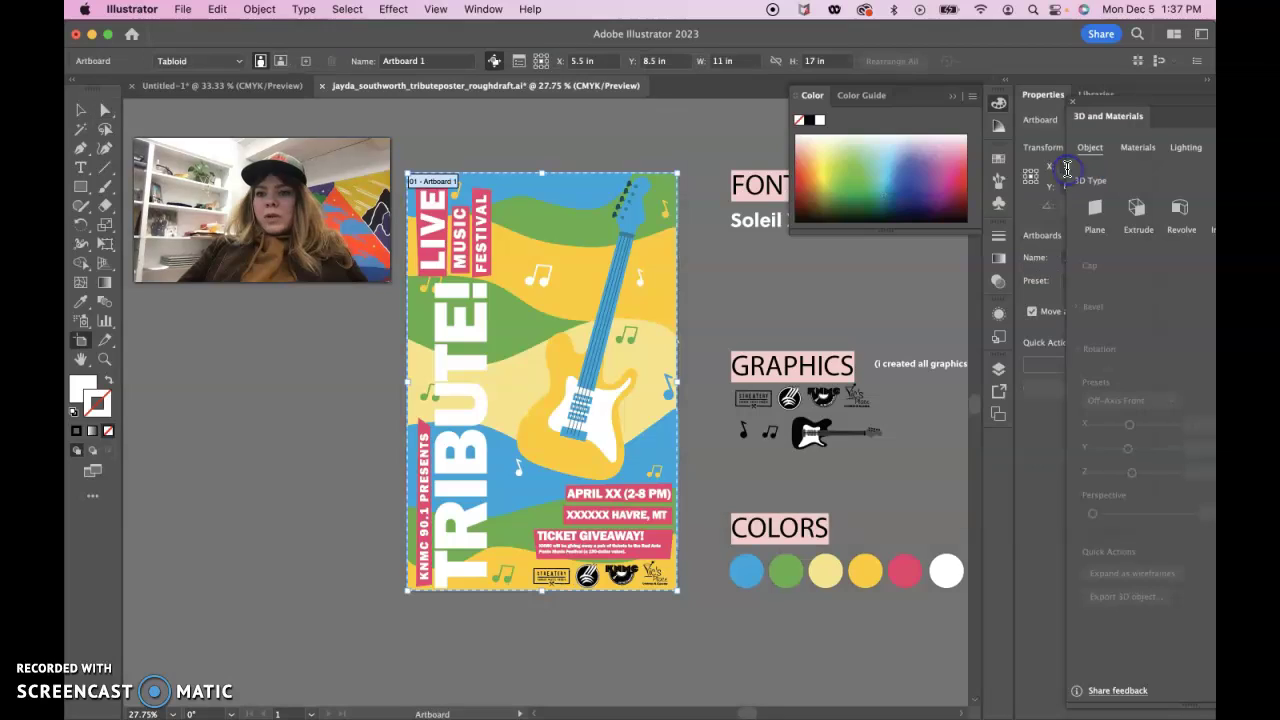
Close the 3D and Materials panel, deselect the artboard and return to the Selection tool
click(1072, 102)
click(759, 285)
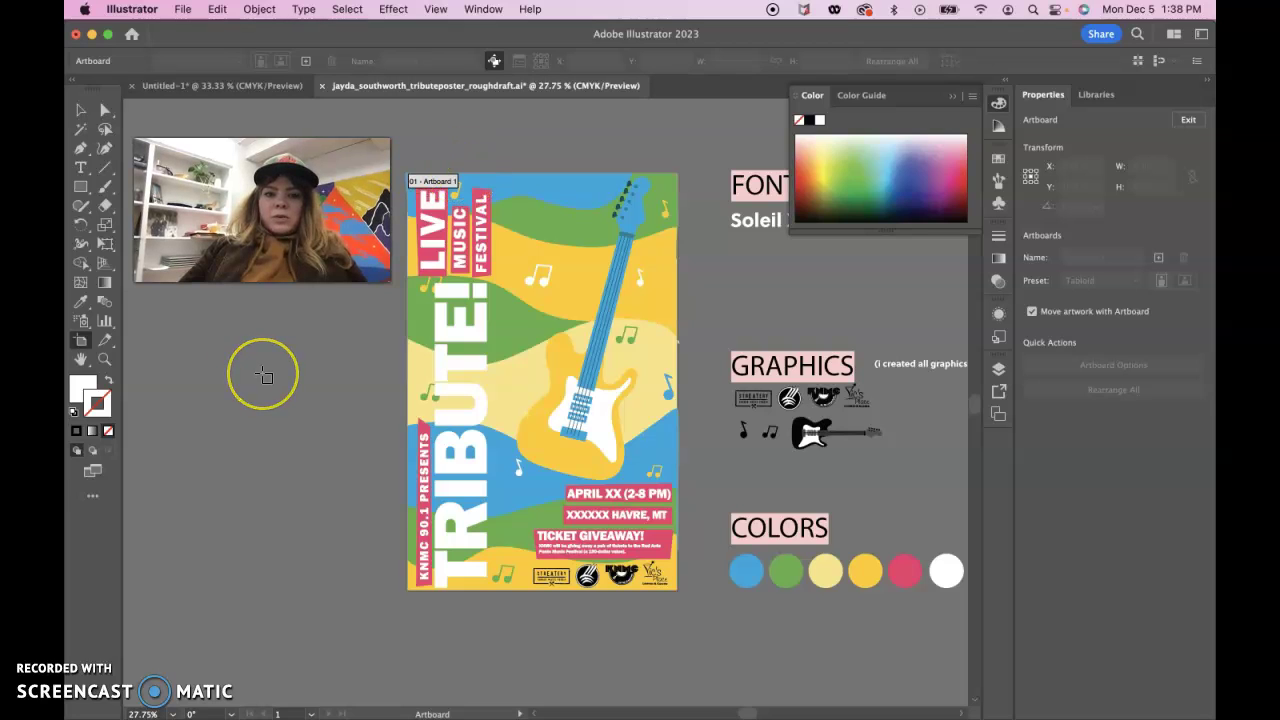
click(81, 110)
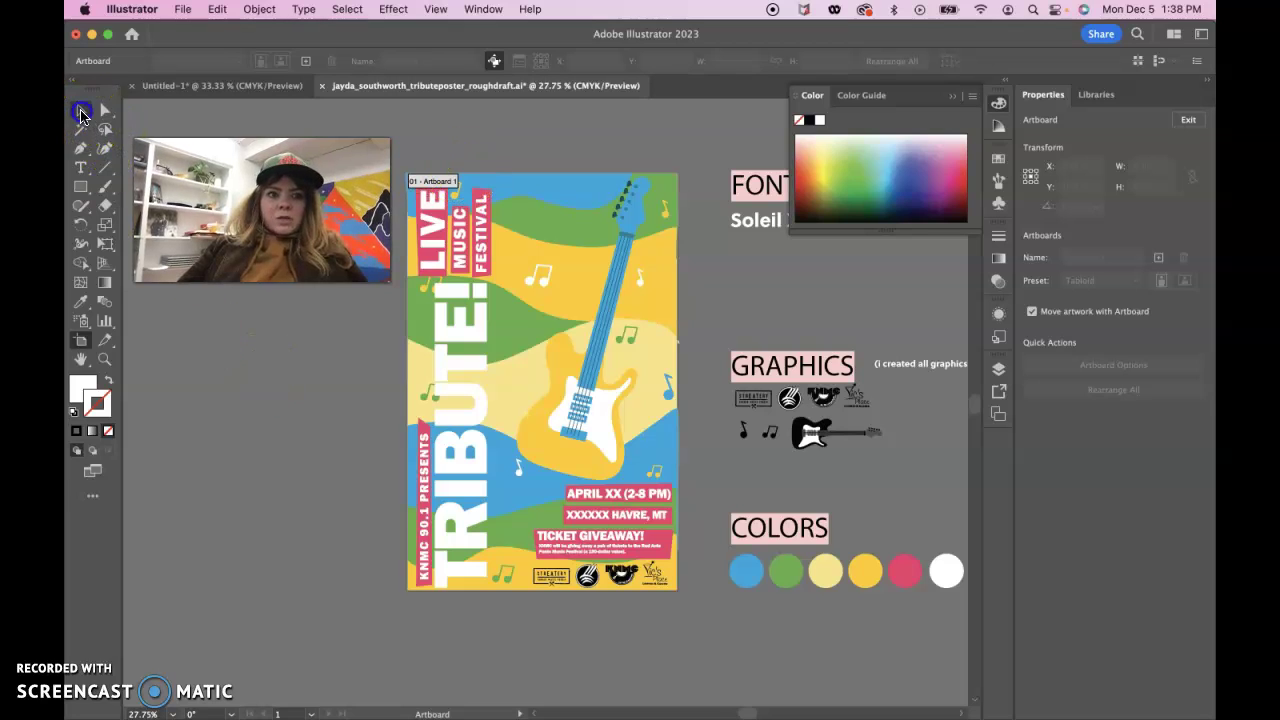
click(404, 157)
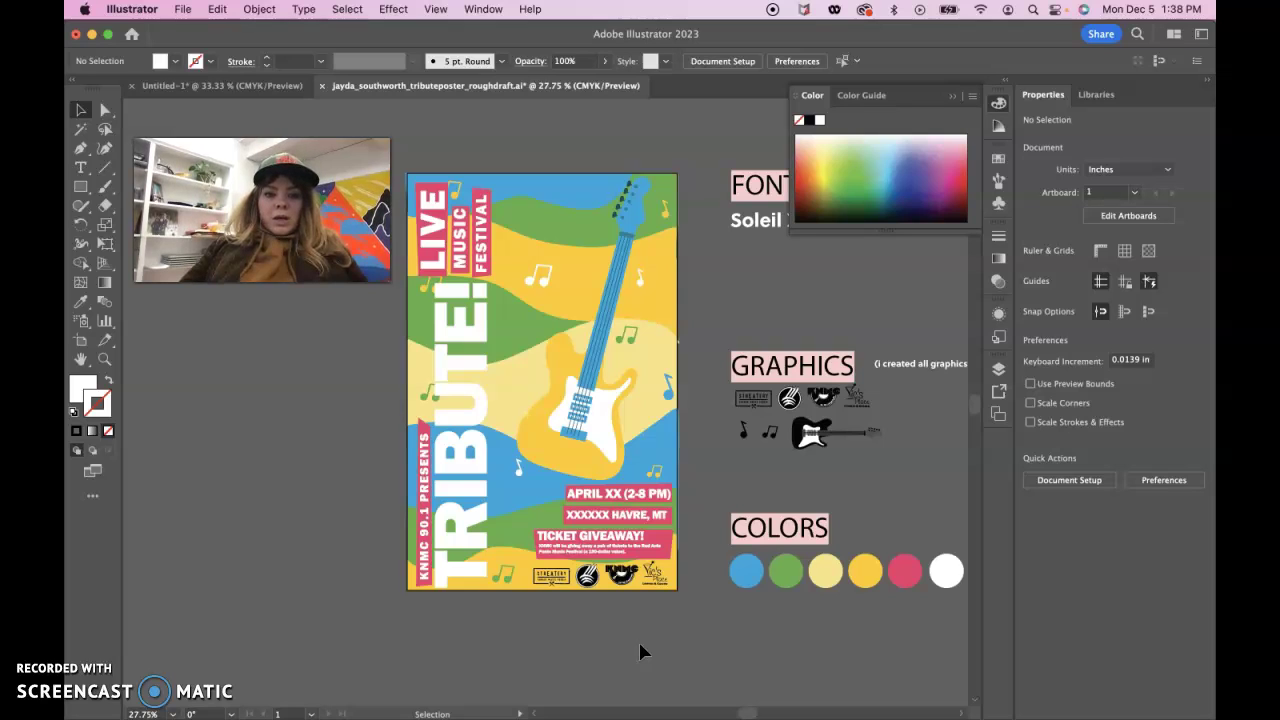
Delete the date, location and TICKET GIVEAWAY text blocks from the poster
click(455, 545)
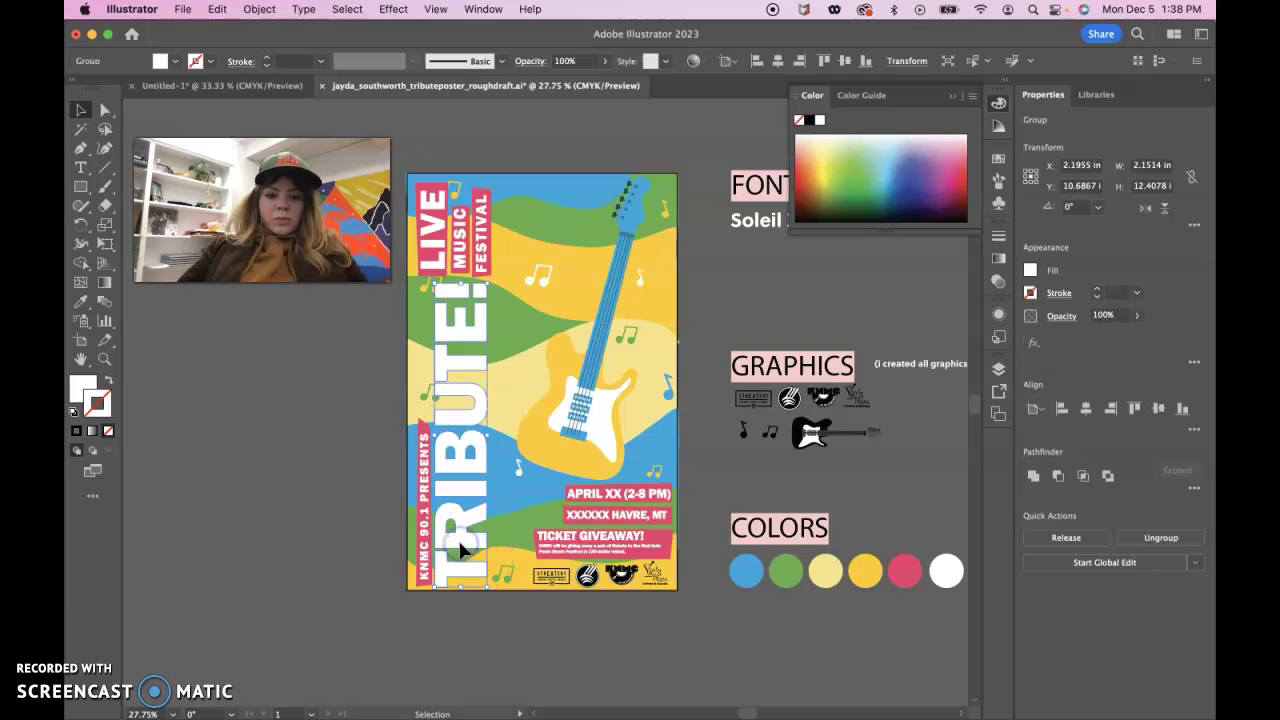
click(425, 567)
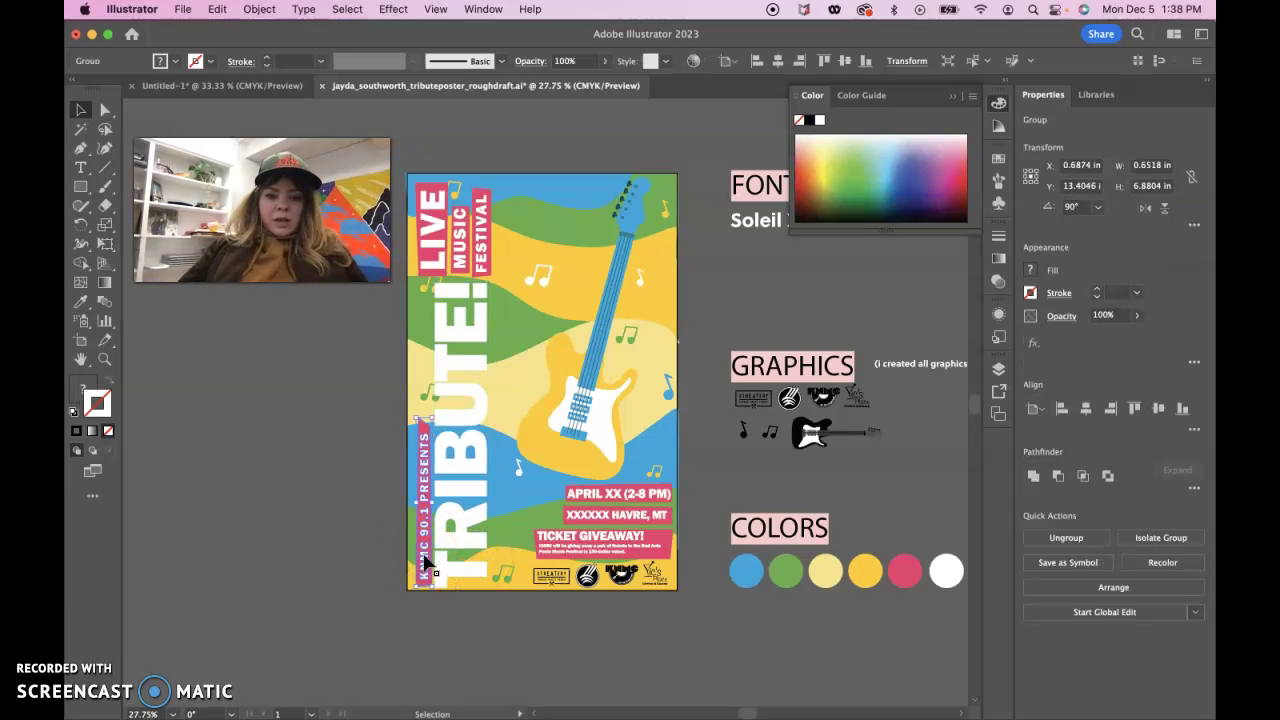
click(355, 560)
click(421, 576)
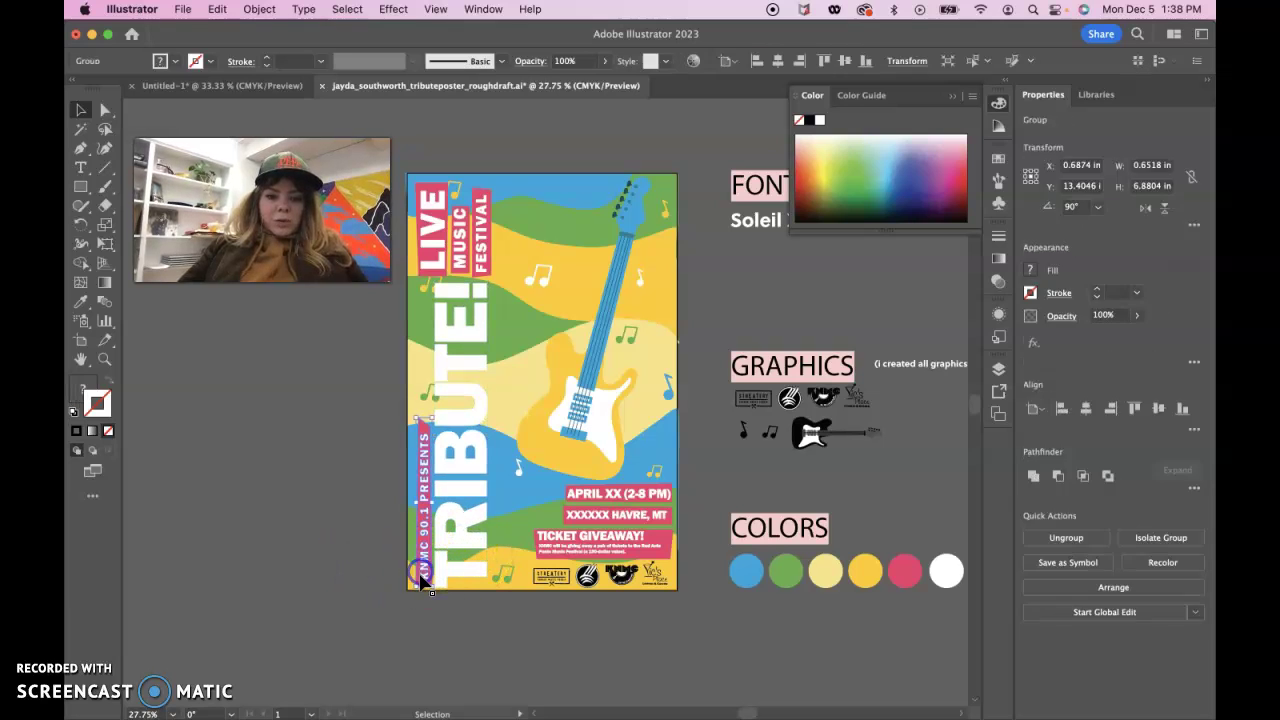
click(425, 637)
click(420, 232)
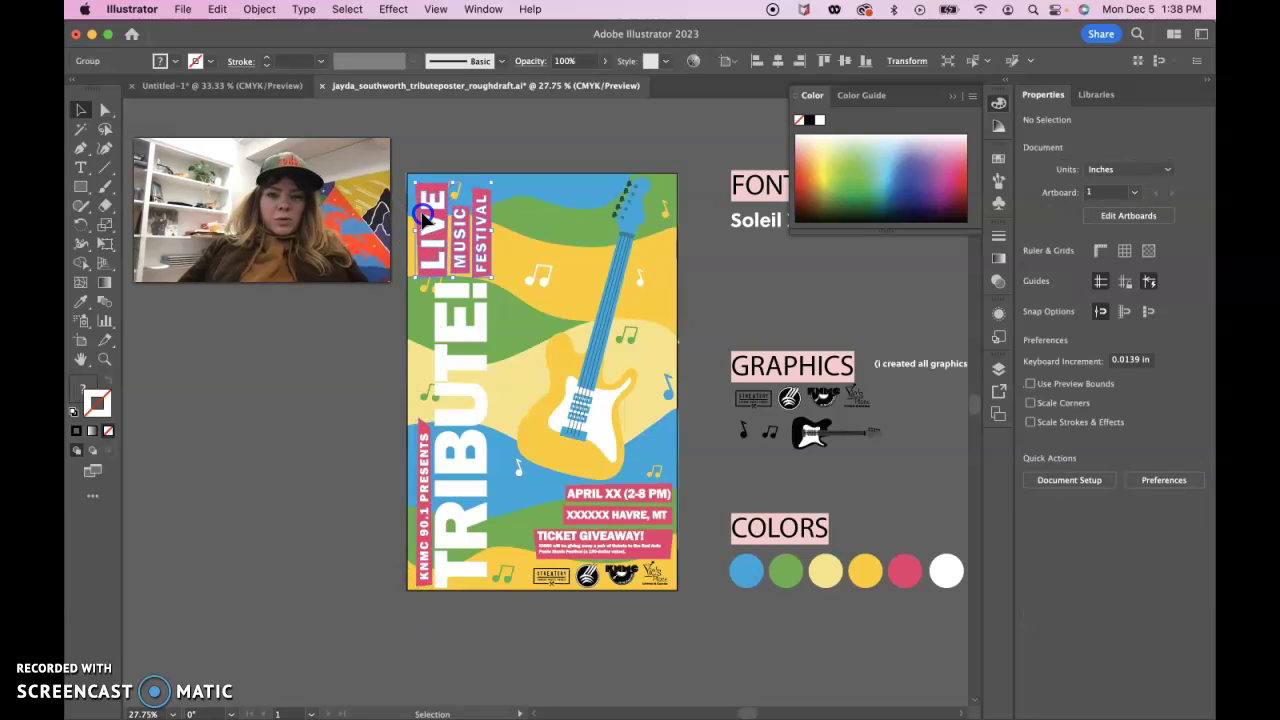
click(333, 409)
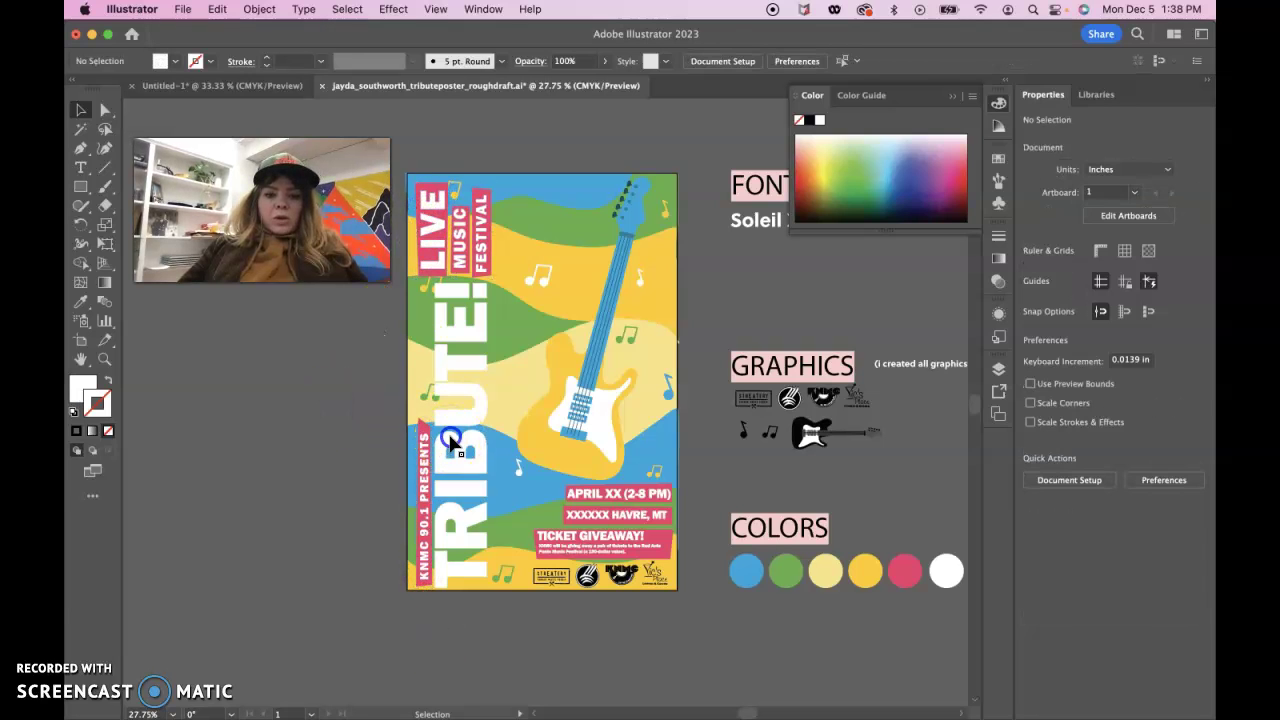
click(452, 438)
drag(540, 482, 593, 540)
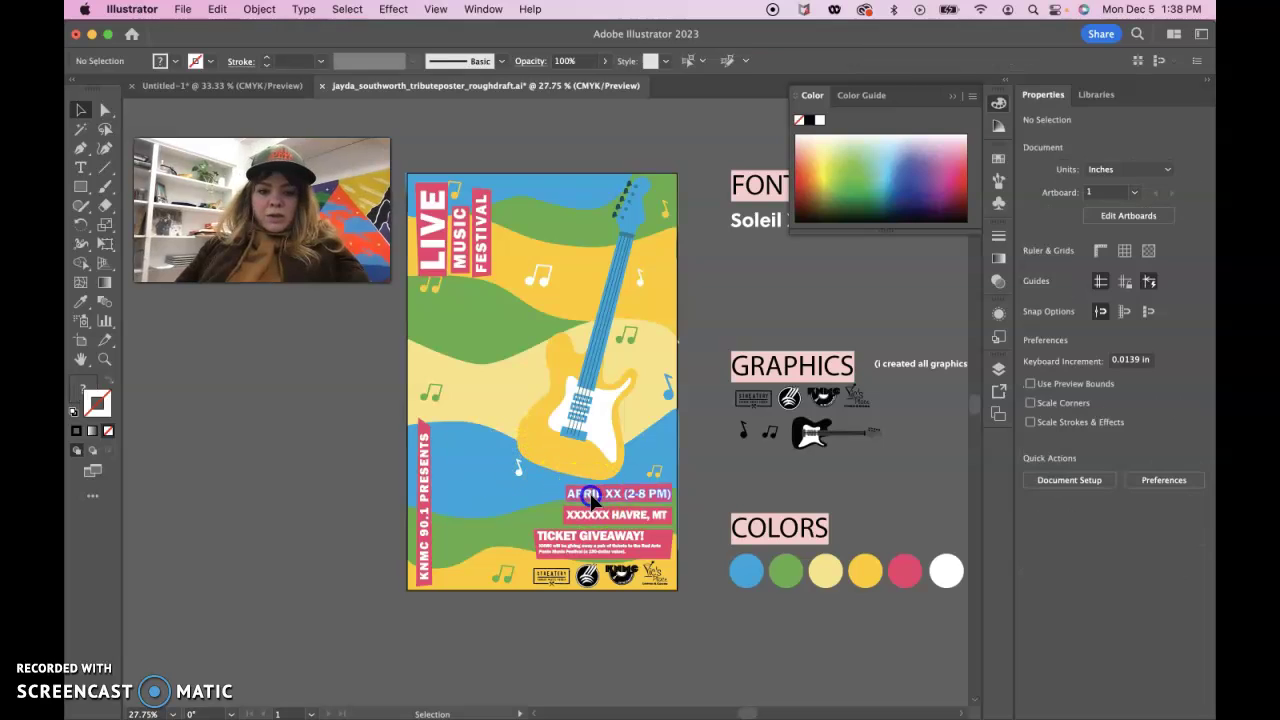
click(593, 540)
key(Delete)
Delete the KNMC 90.1 PRESENTS bar and the LIVE MUSIC FESTIVAL title
click(423, 529)
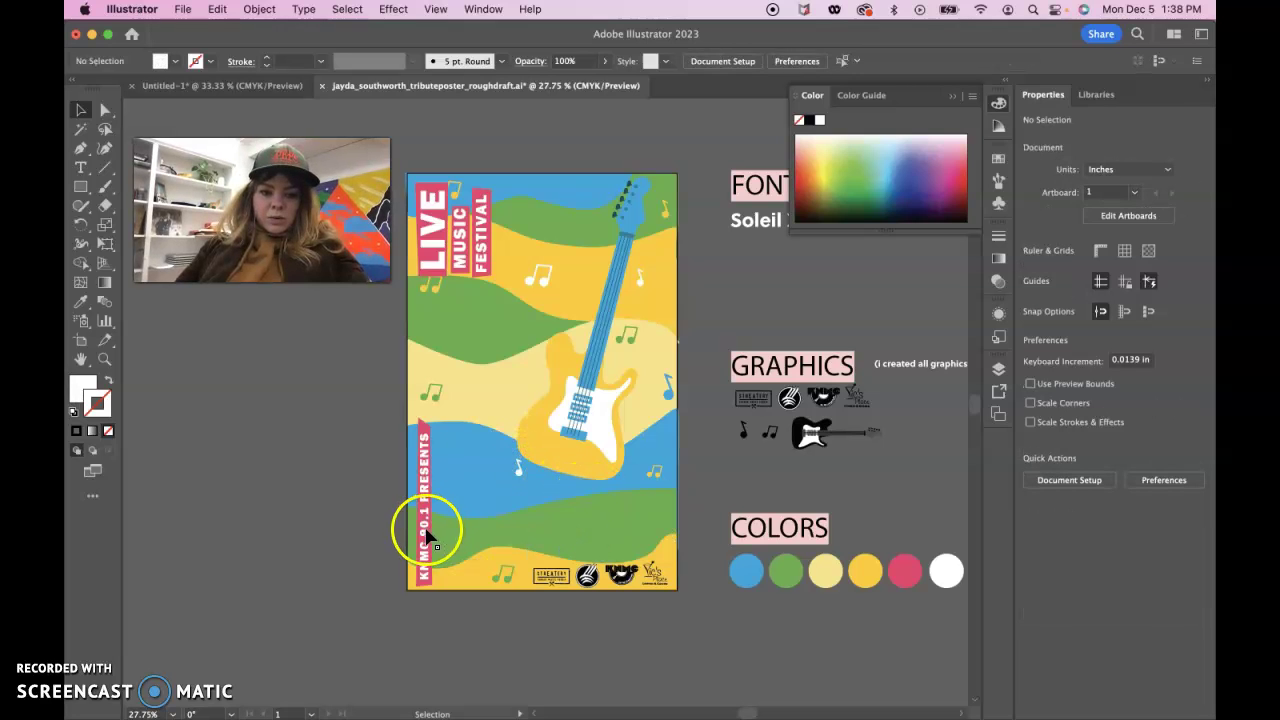
key(Delete)
click(436, 246)
key(Delete)
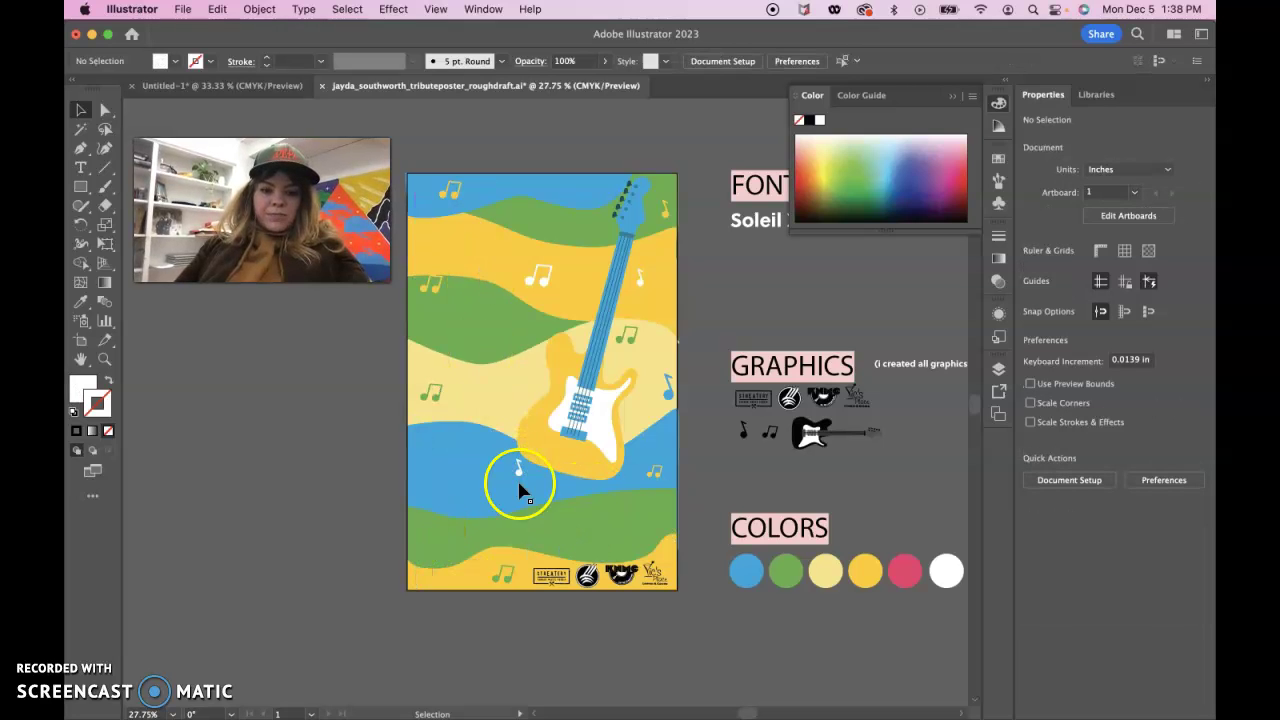
Delete the sponsor logos along the poster bottom, then briefly glance at InDesign
drag(555, 585, 632, 588)
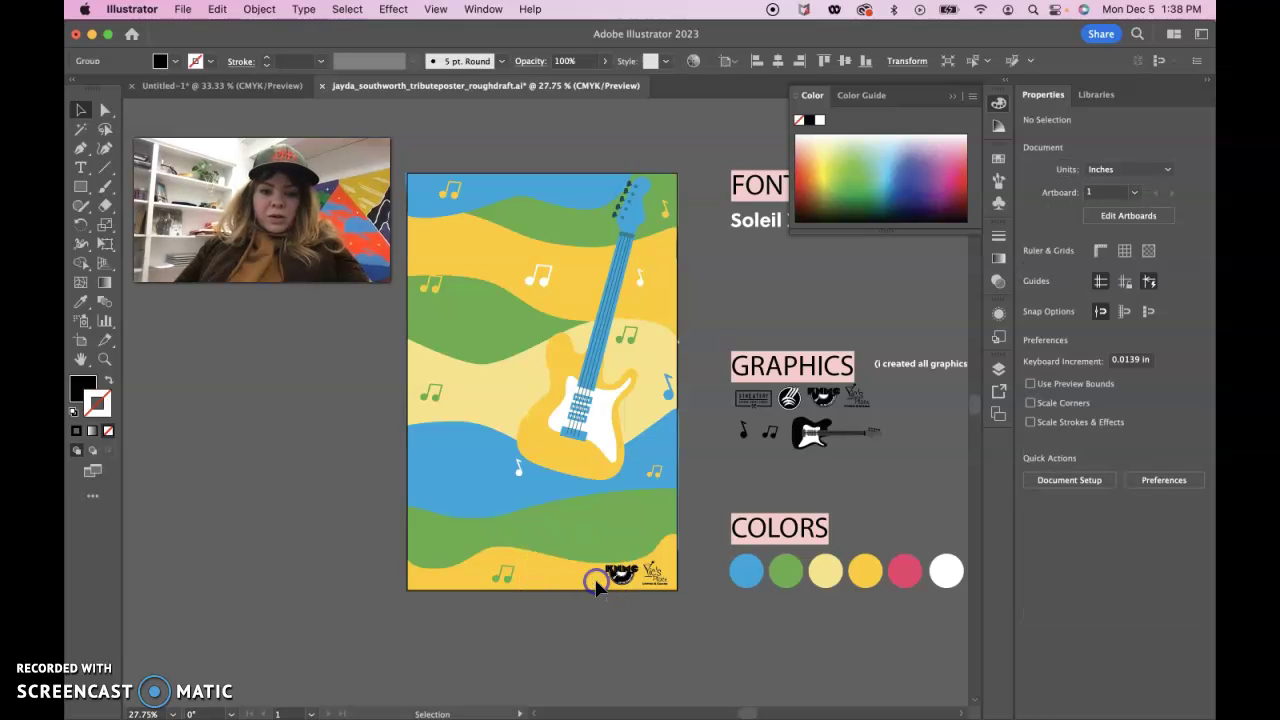
key(Delete)
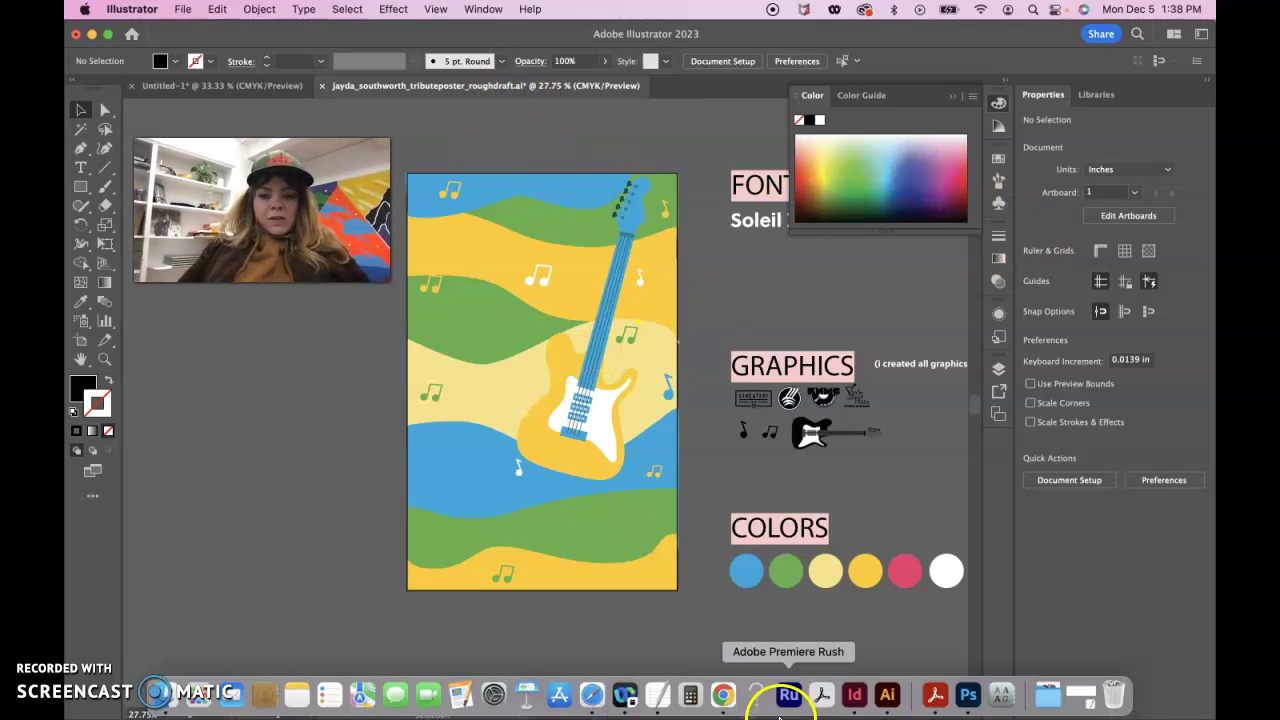
click(800, 692)
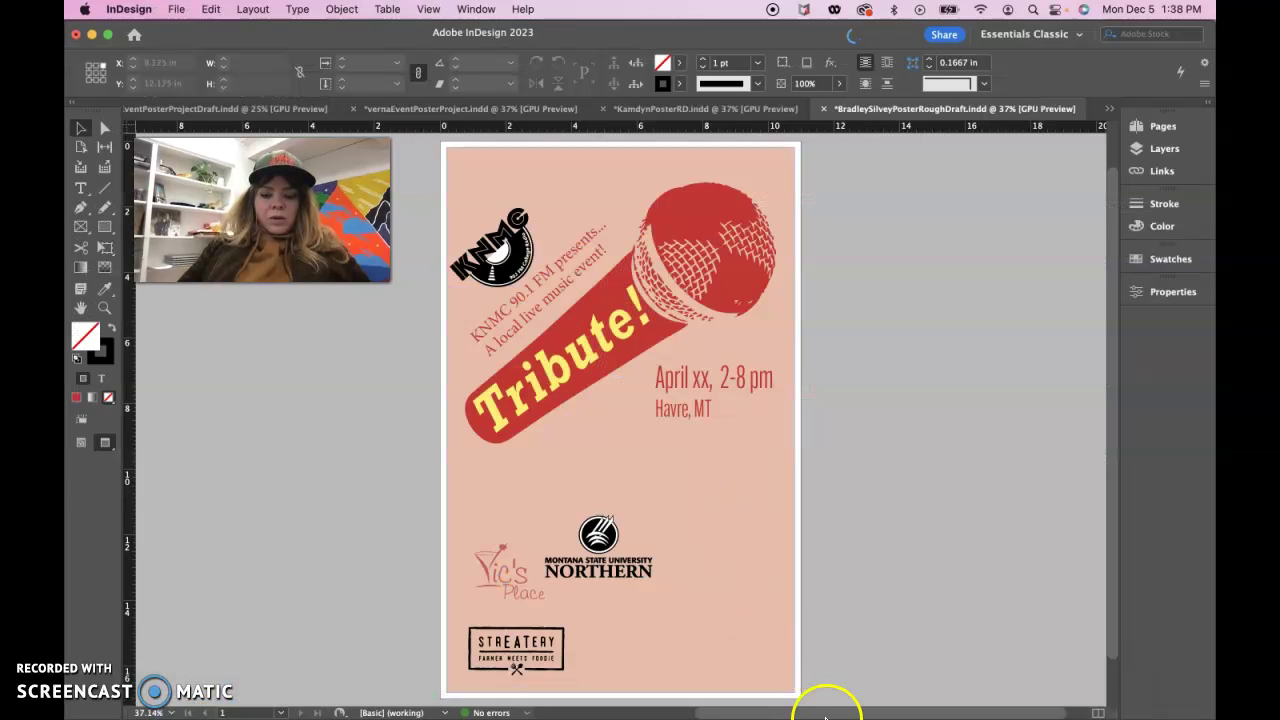
click(883, 694)
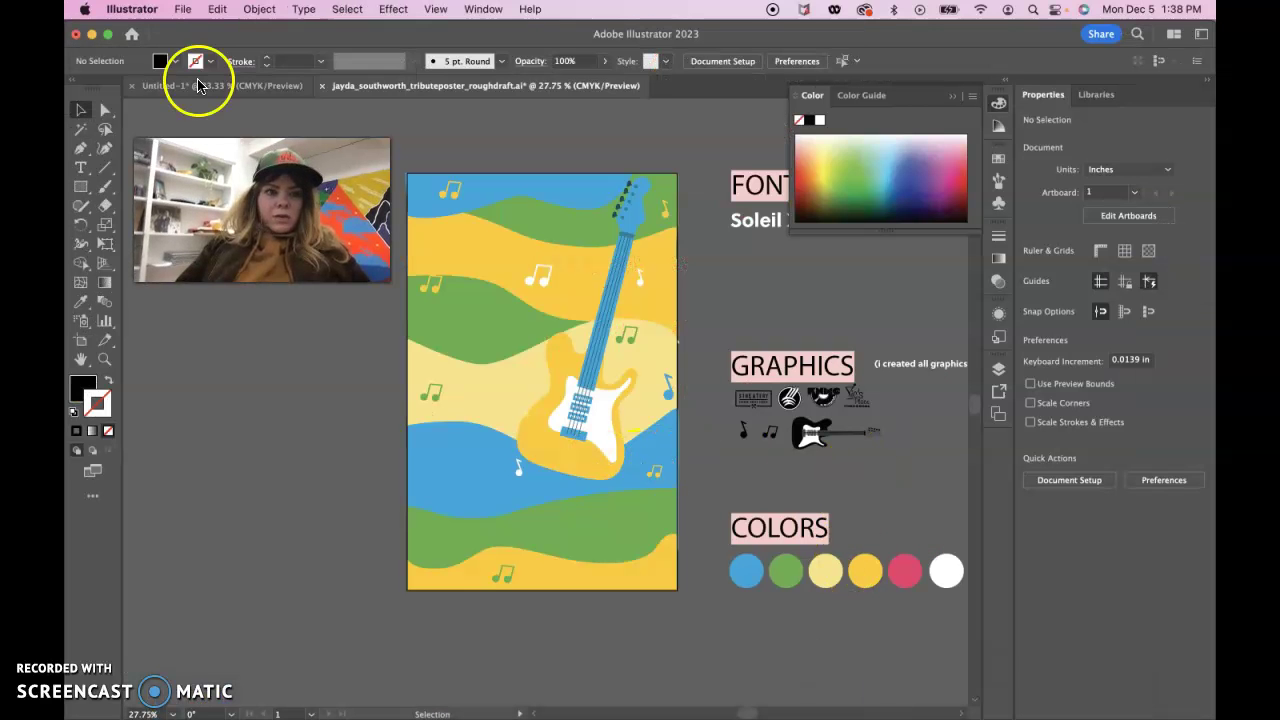
Begin Save As under a new name and target the roughdraft folder
click(183, 9)
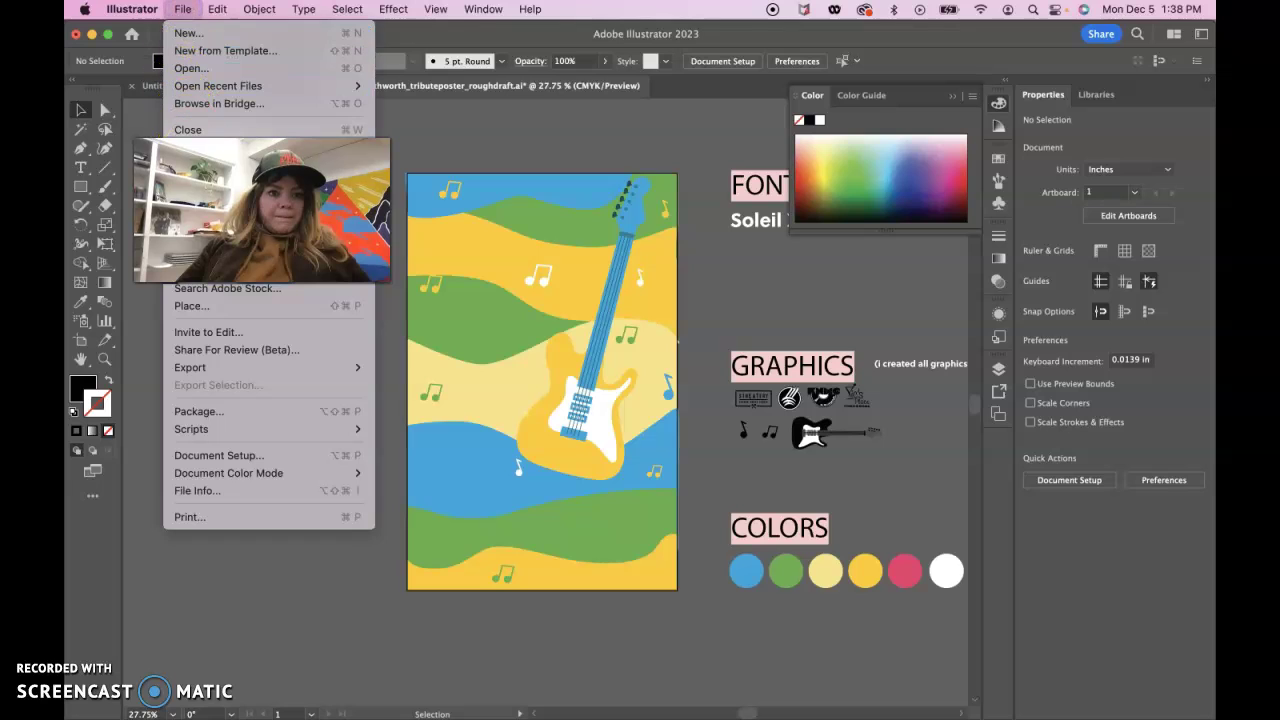
key(Escape)
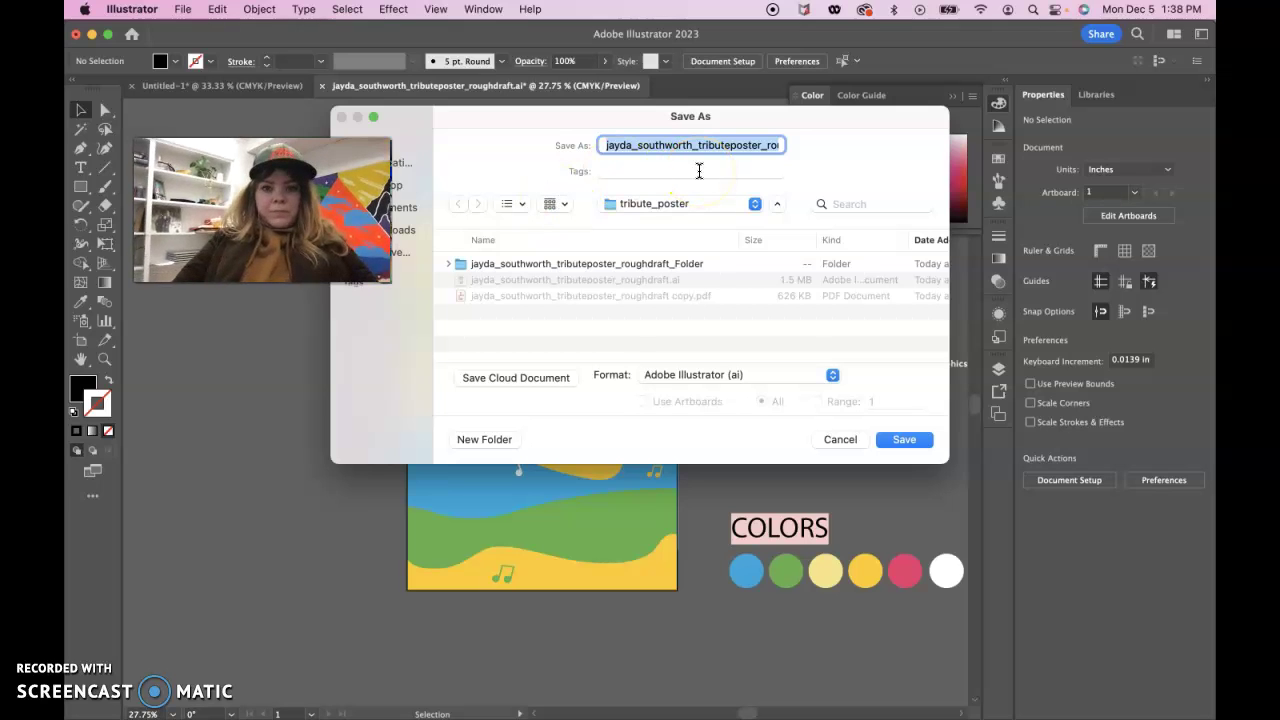
text(JaydaBackground.ai)
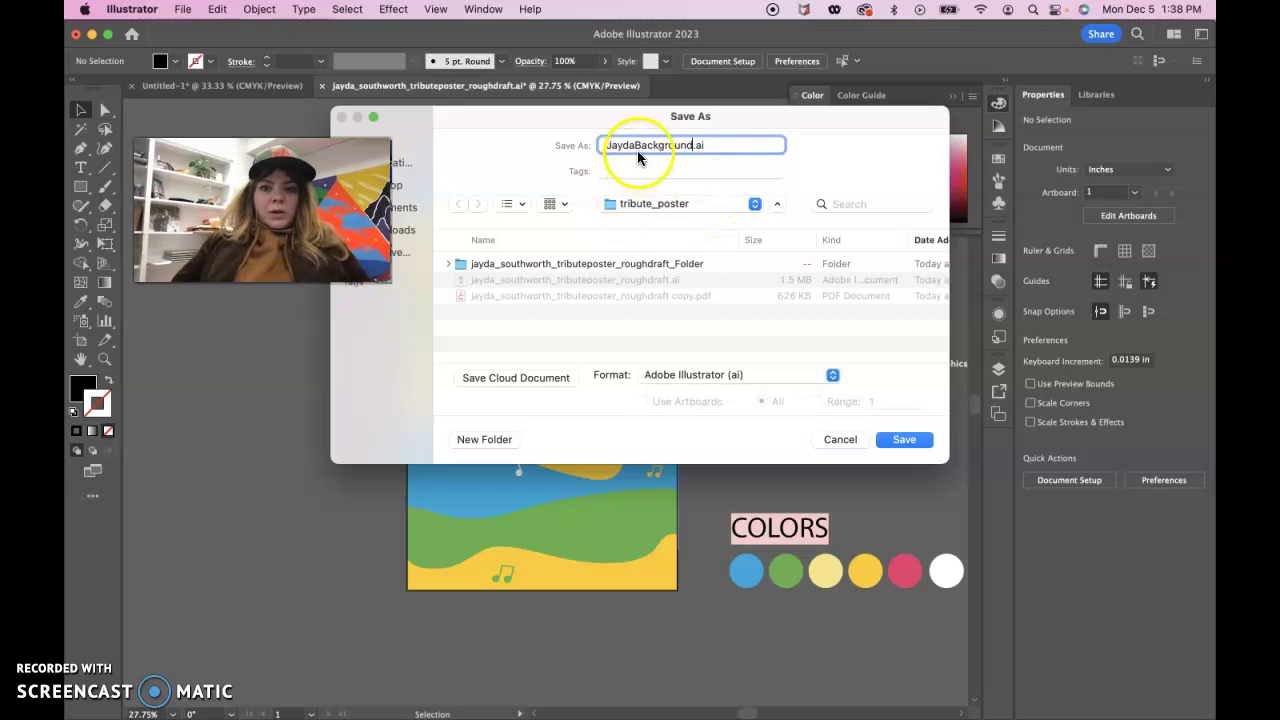
text(Tr)
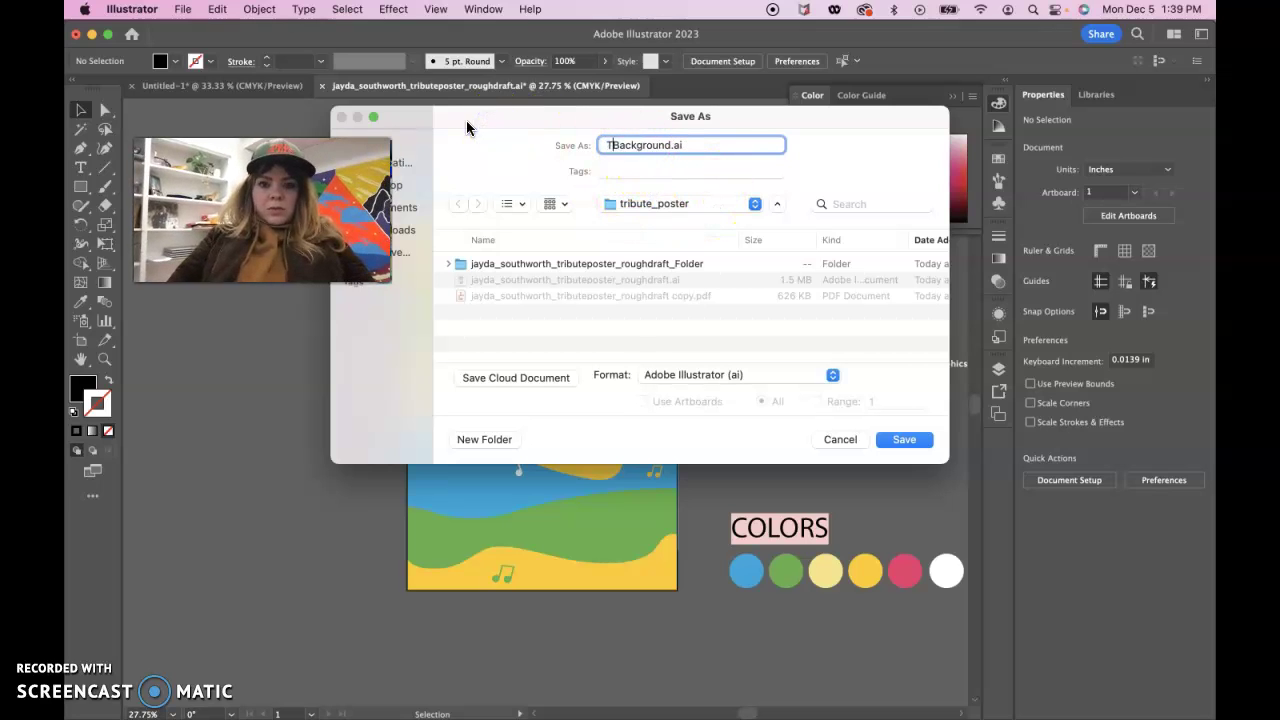
text(ibute)
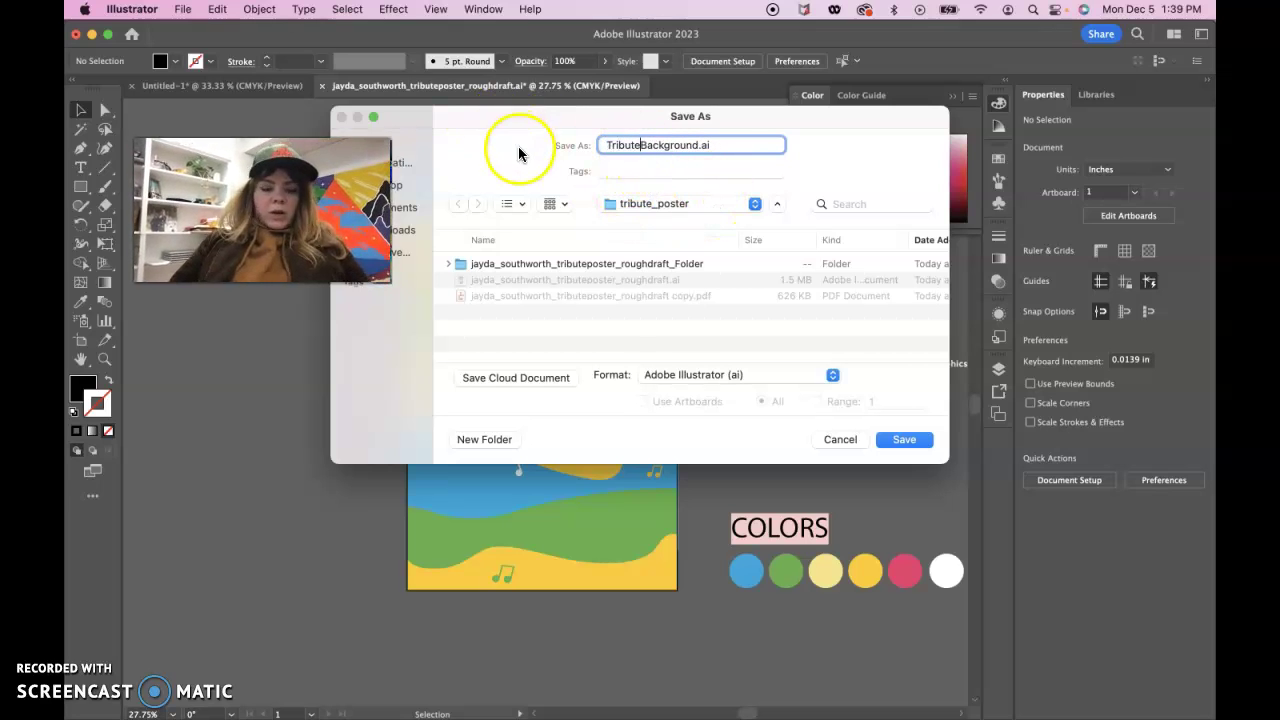
double_click(653, 263)
Create a 'links' folder there and save TributeBackground.ai with default Illustrator options
click(494, 444)
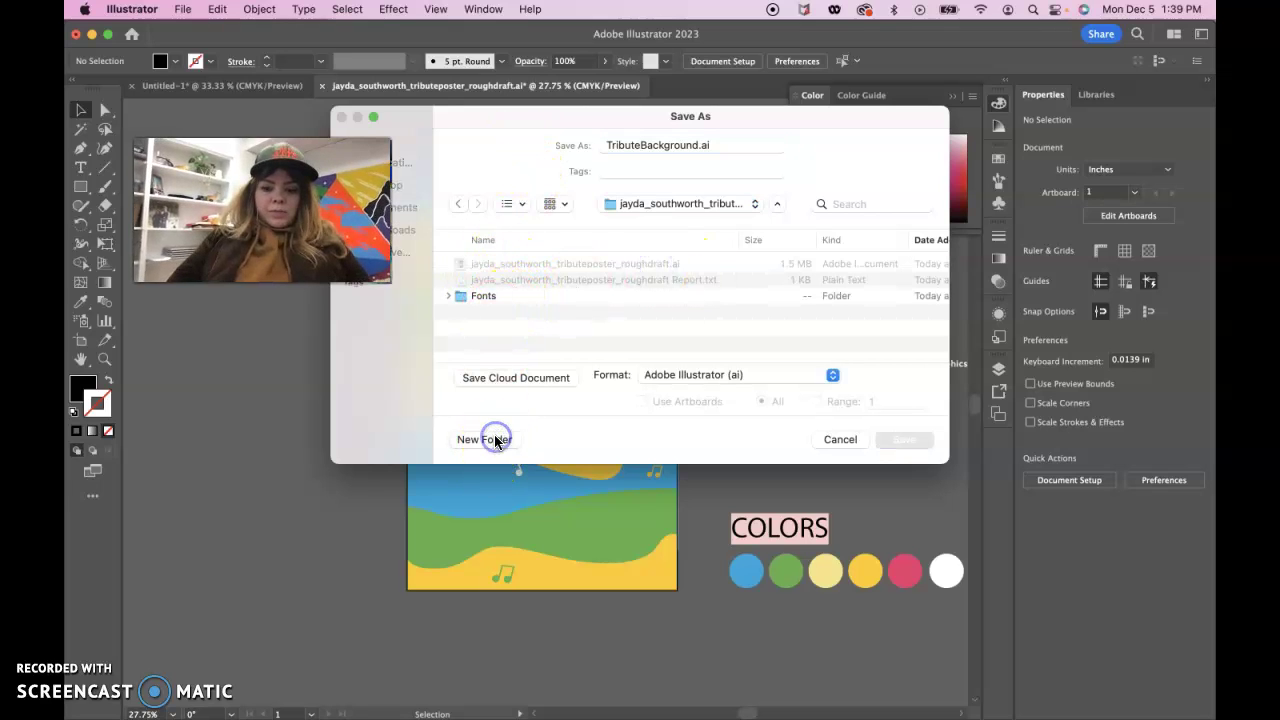
text(links)
click(726, 333)
click(904, 439)
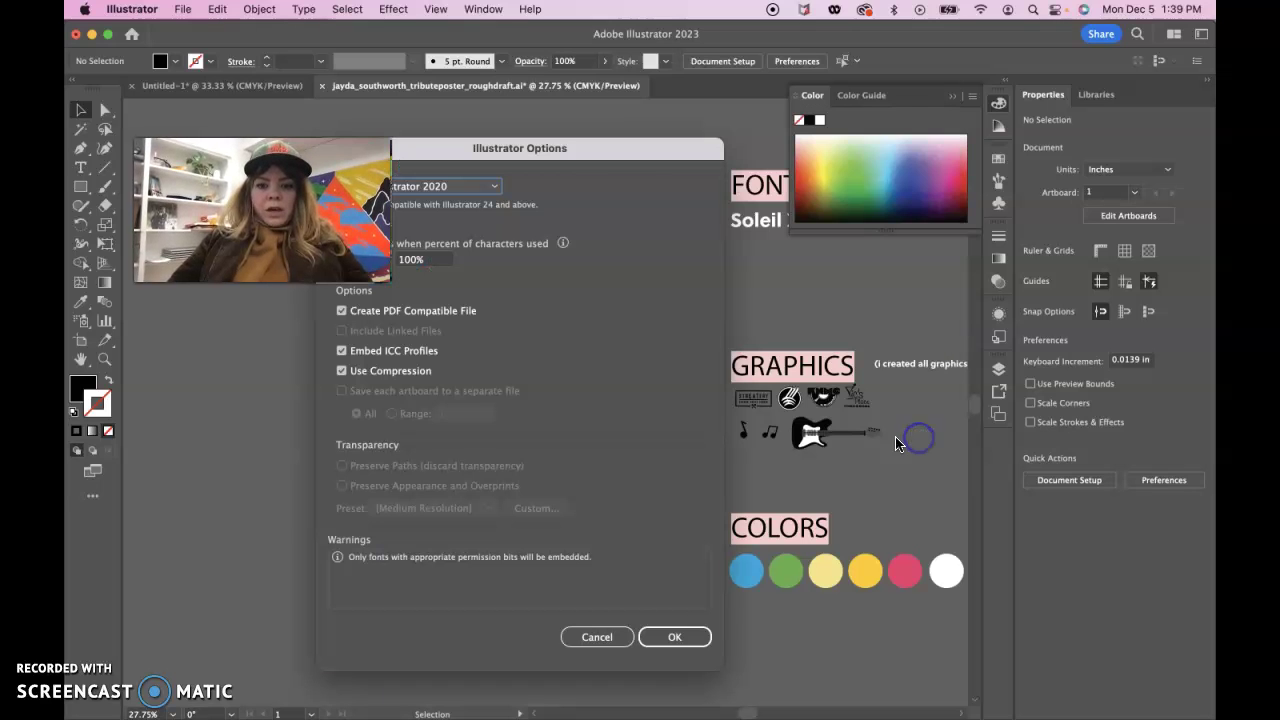
click(667, 638)
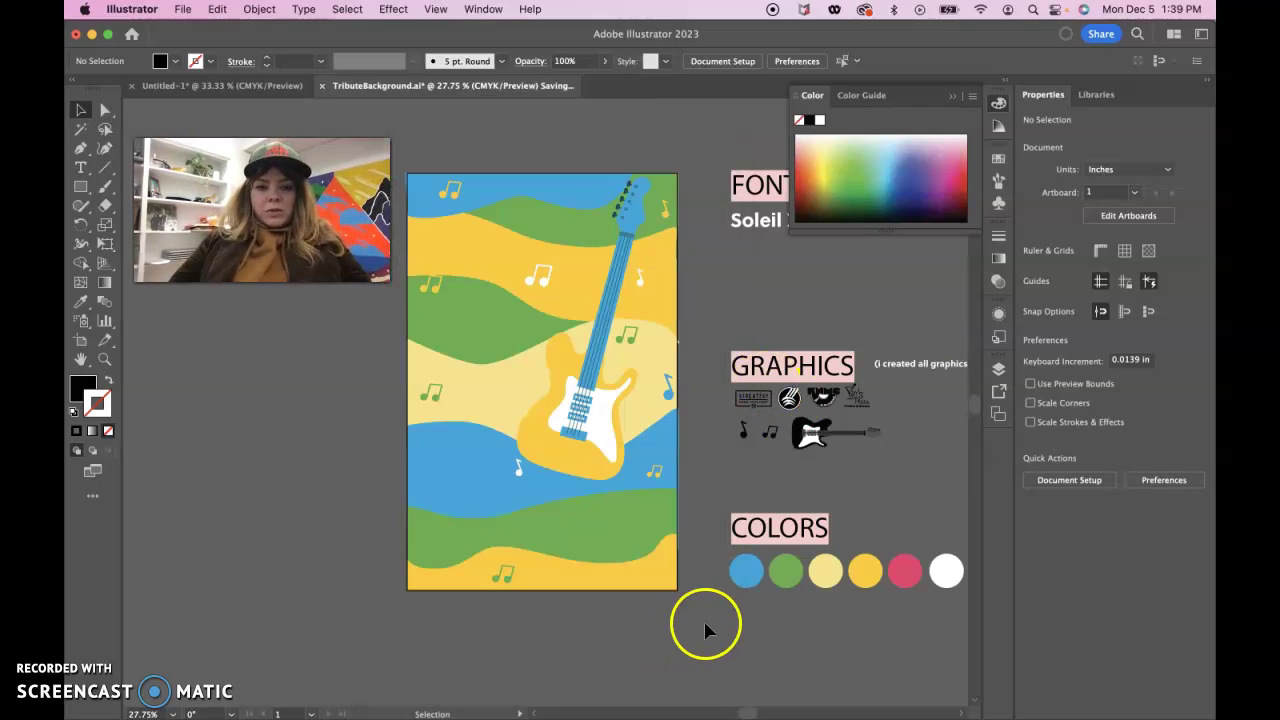
mouse_move(812, 716)
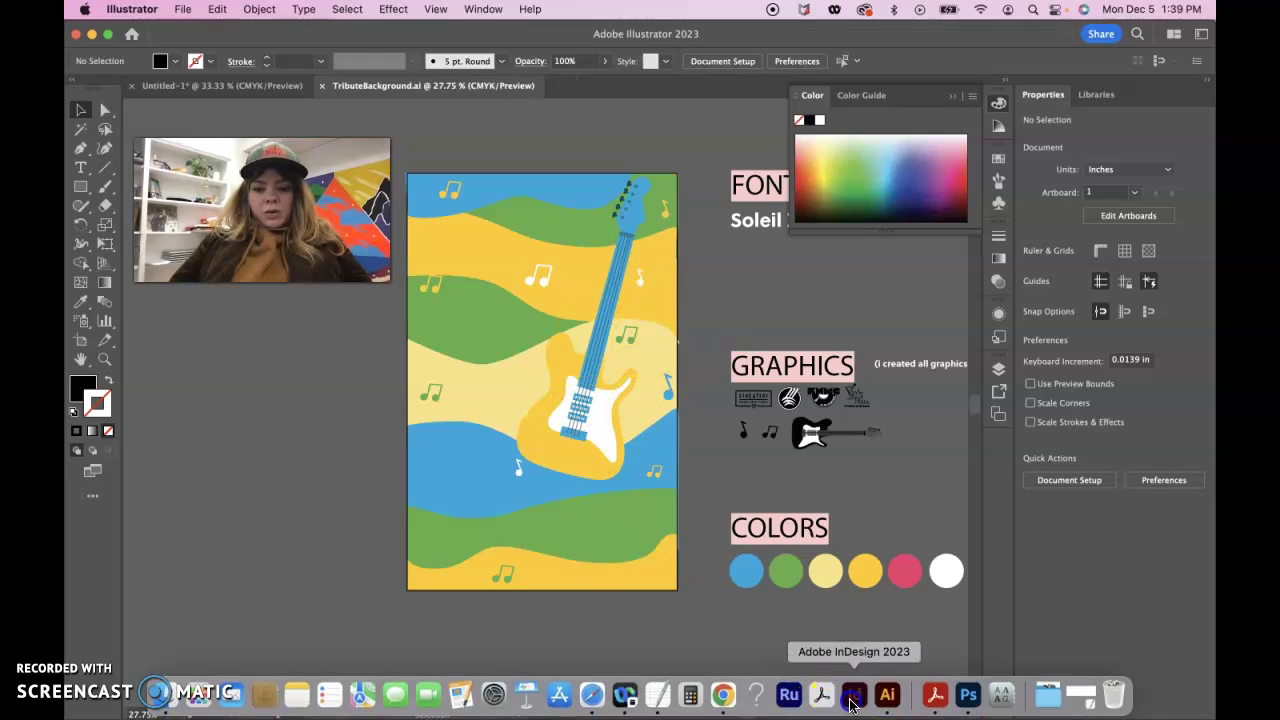
In InDesign, create a new document from the Print preset Tabloid, 11 x 17 in
click(849, 694)
click(176, 9)
mouse_move(178, 33)
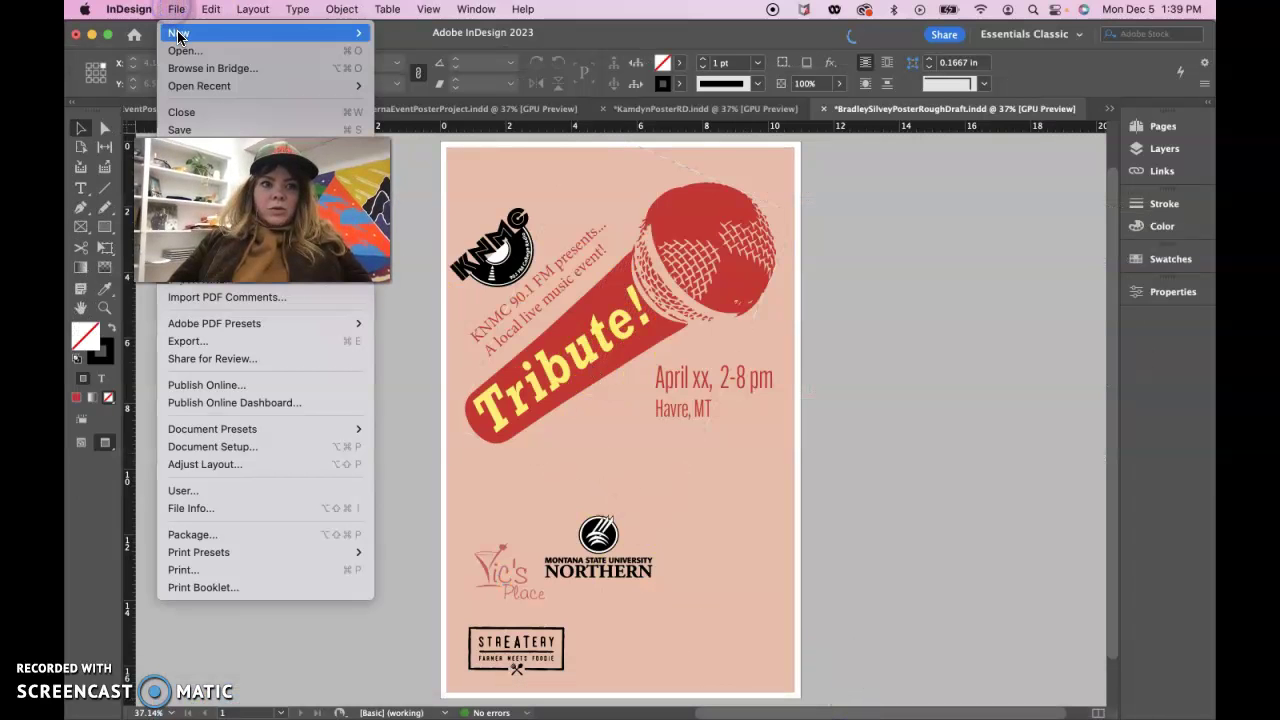
click(409, 37)
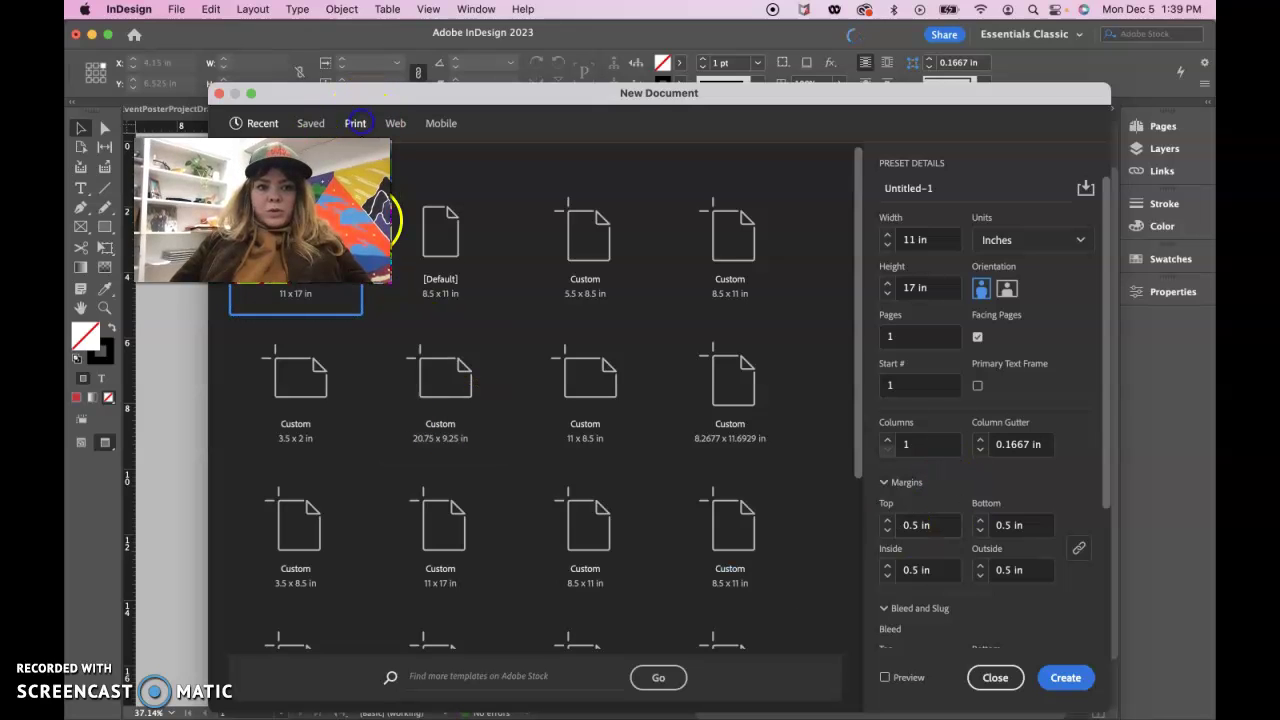
click(355, 123)
click(585, 240)
click(1065, 677)
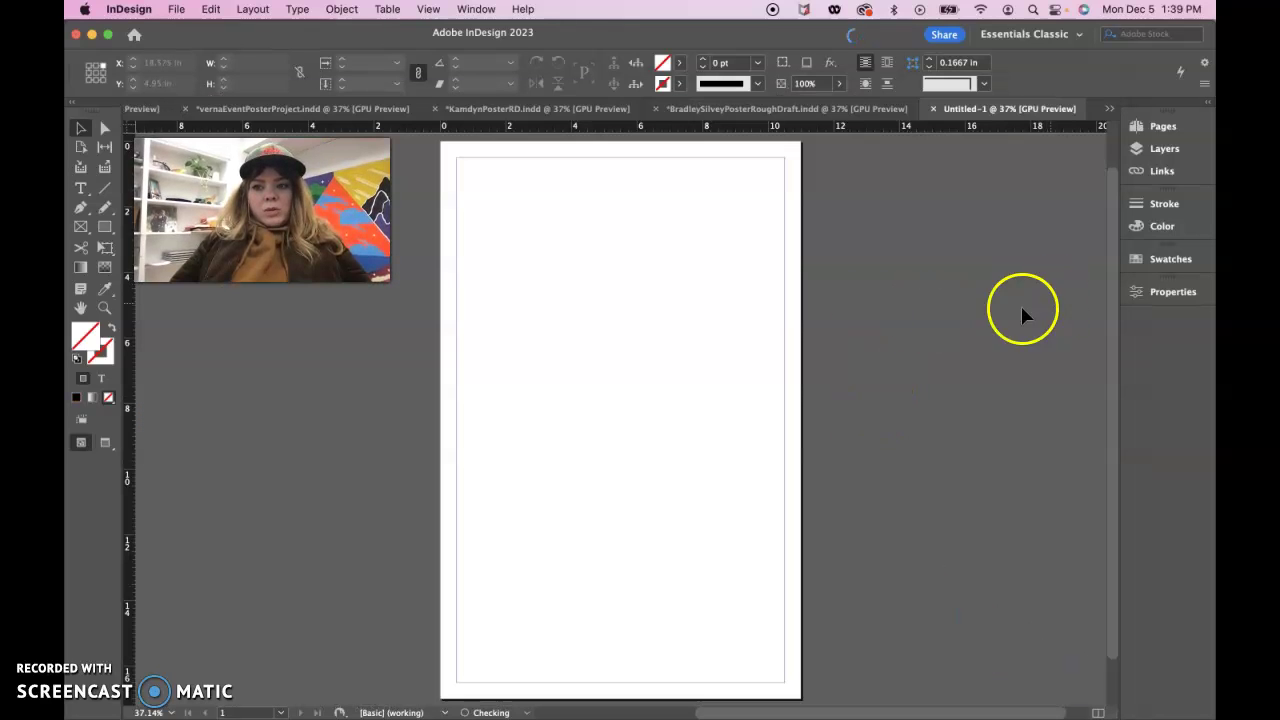
Reset to the Essentials Classic workspace and show the Properties panel with page size and margins
click(476, 9)
mouse_move(484, 50)
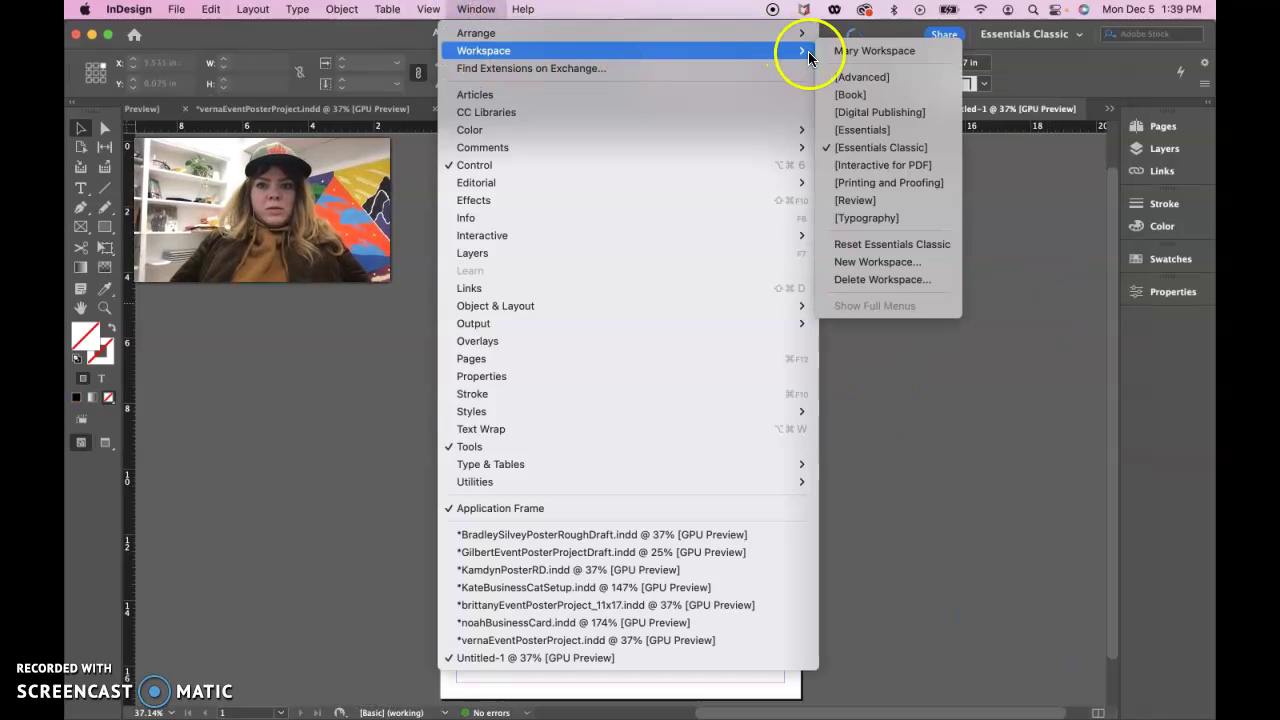
click(873, 148)
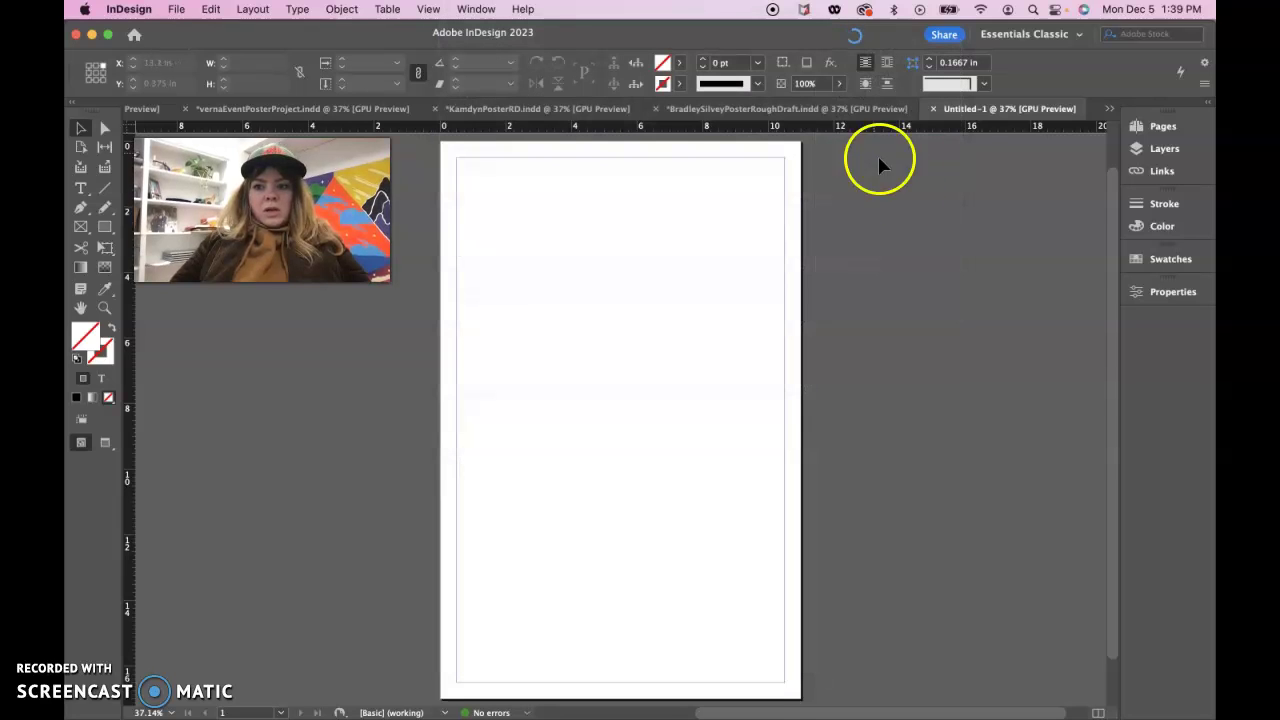
click(484, 10)
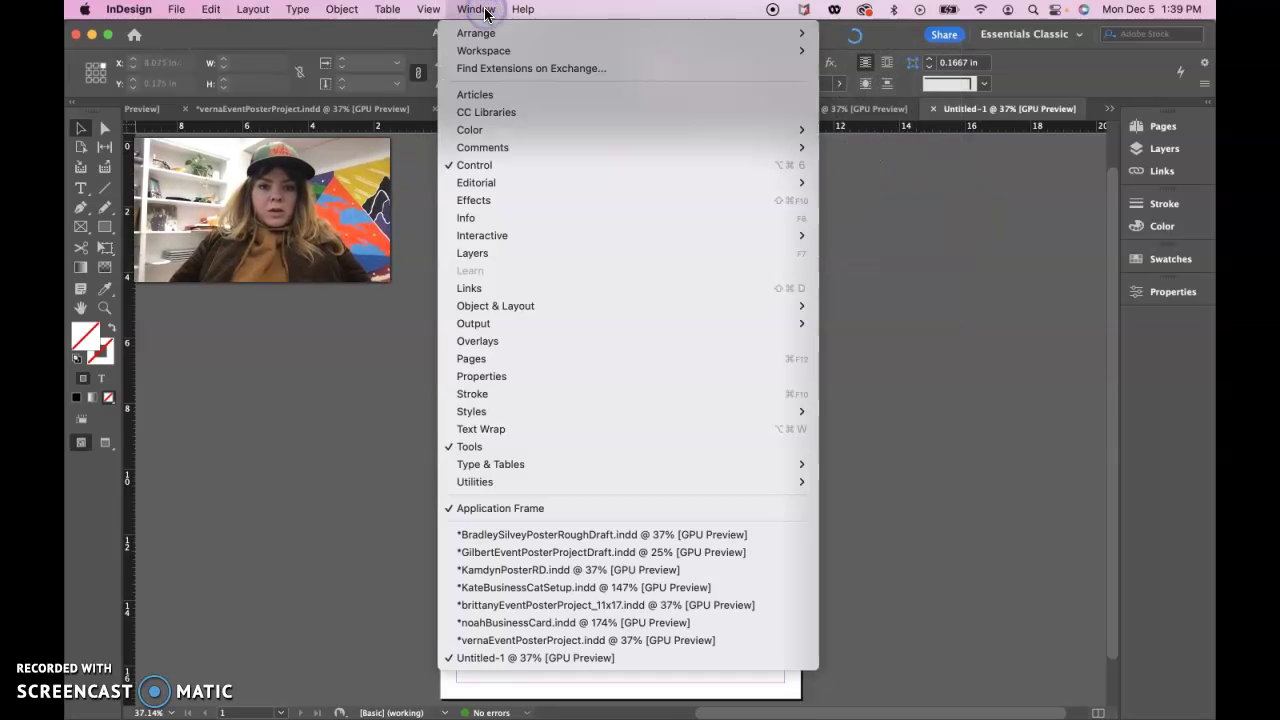
click(500, 378)
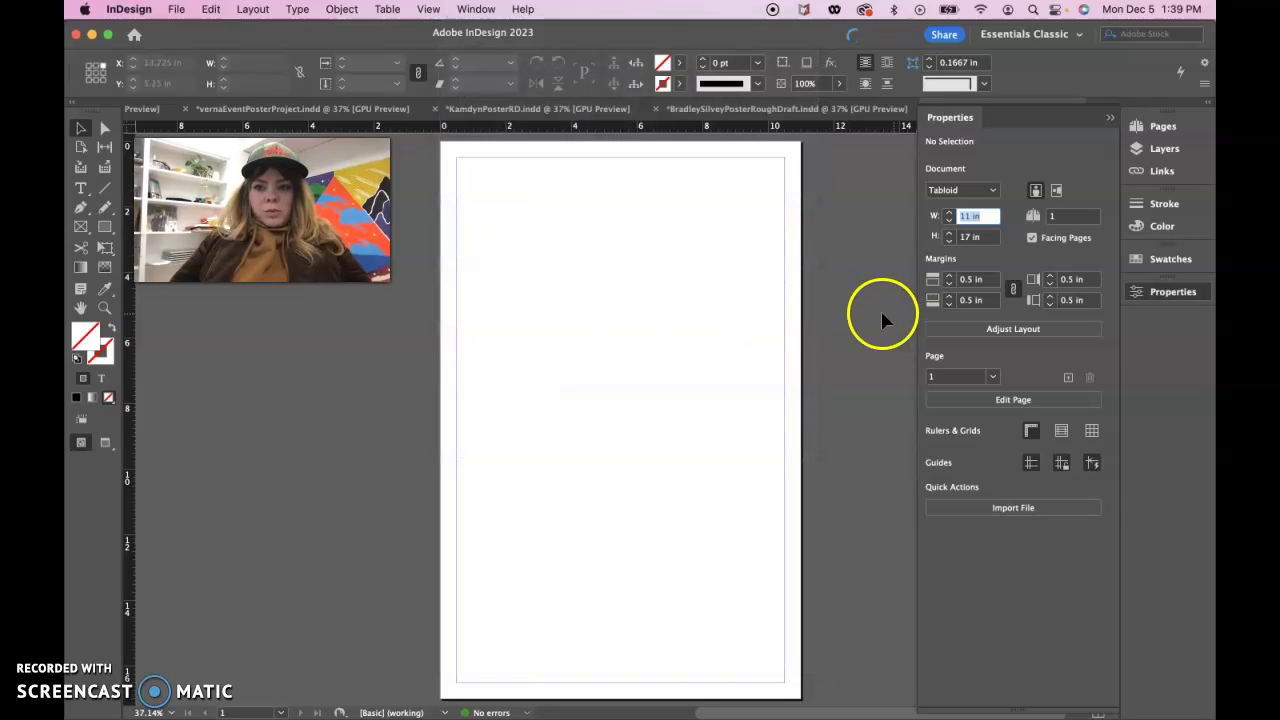
click(74, 103)
click(74, 105)
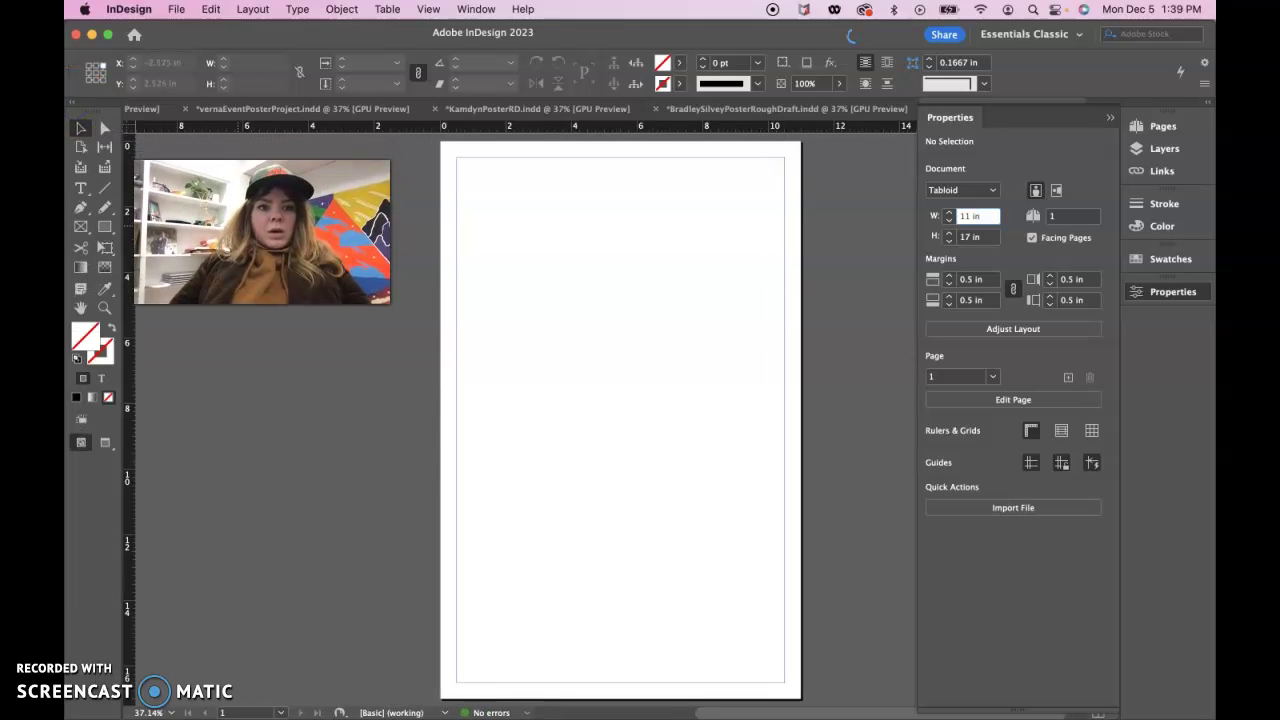
click(487, 297)
click(176, 9)
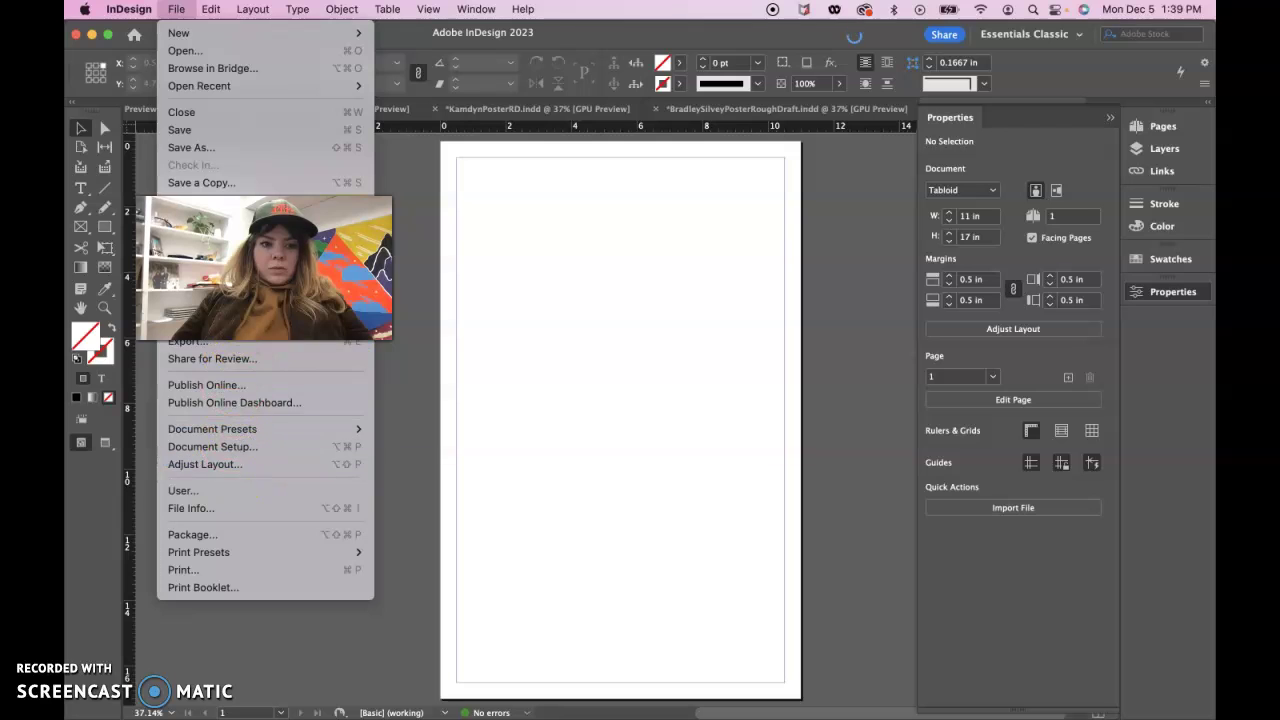
Place TributeBackground.ai from the tribute_poster rough-draft links folder
click(545, 274)
key(super+d)
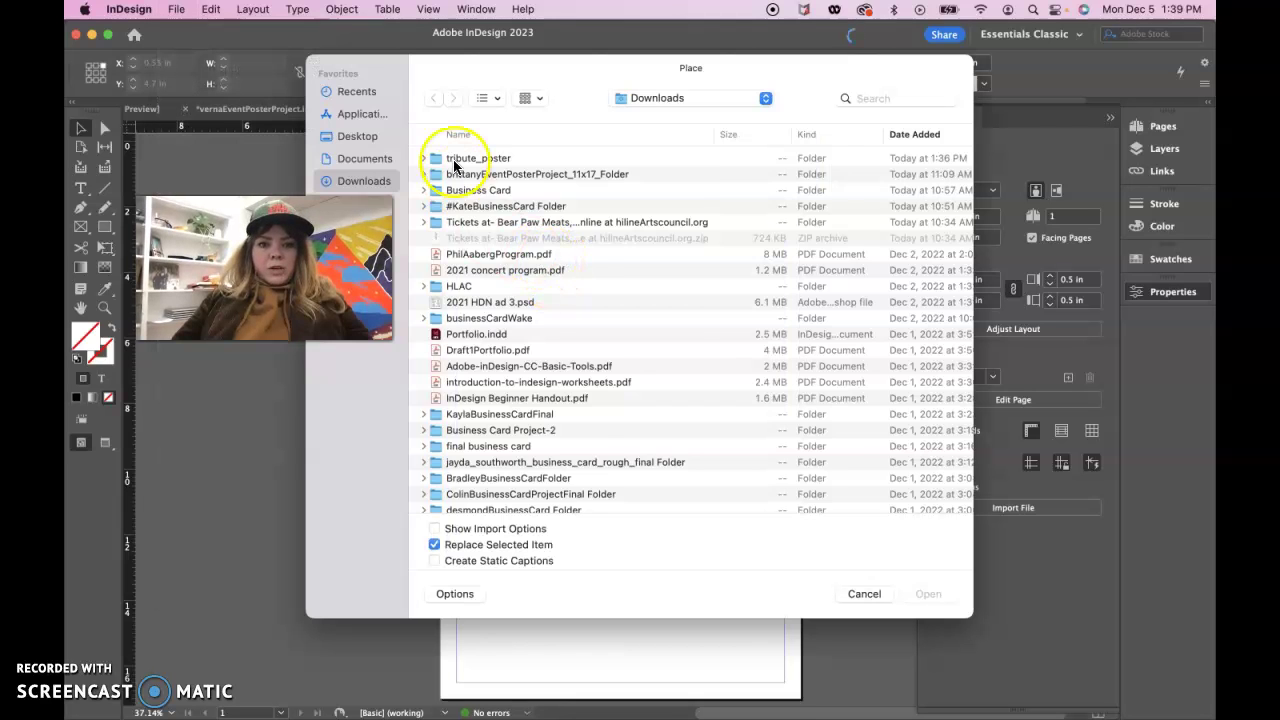
double_click(464, 161)
double_click(476, 160)
double_click(474, 161)
click(474, 161)
click(928, 594)
Drop the background flush to the page's top-left corner and switch to Preview mode
click(449, 166)
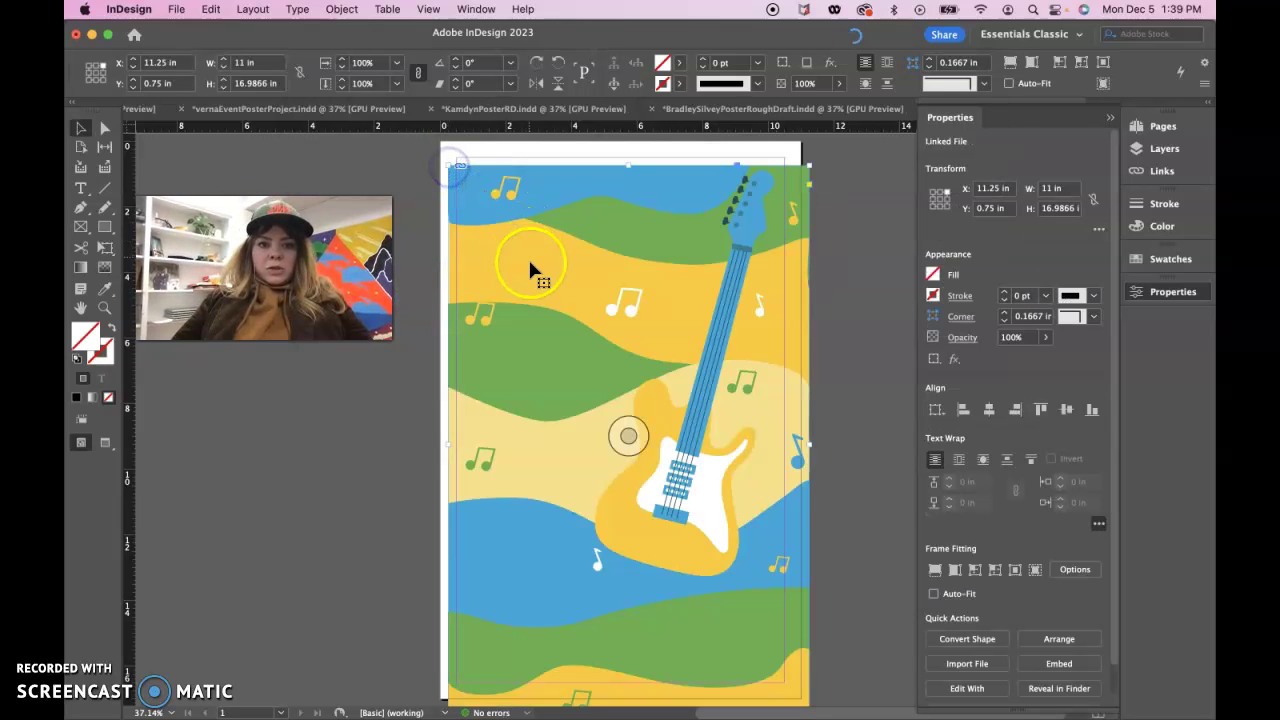
drag(528, 257, 524, 248)
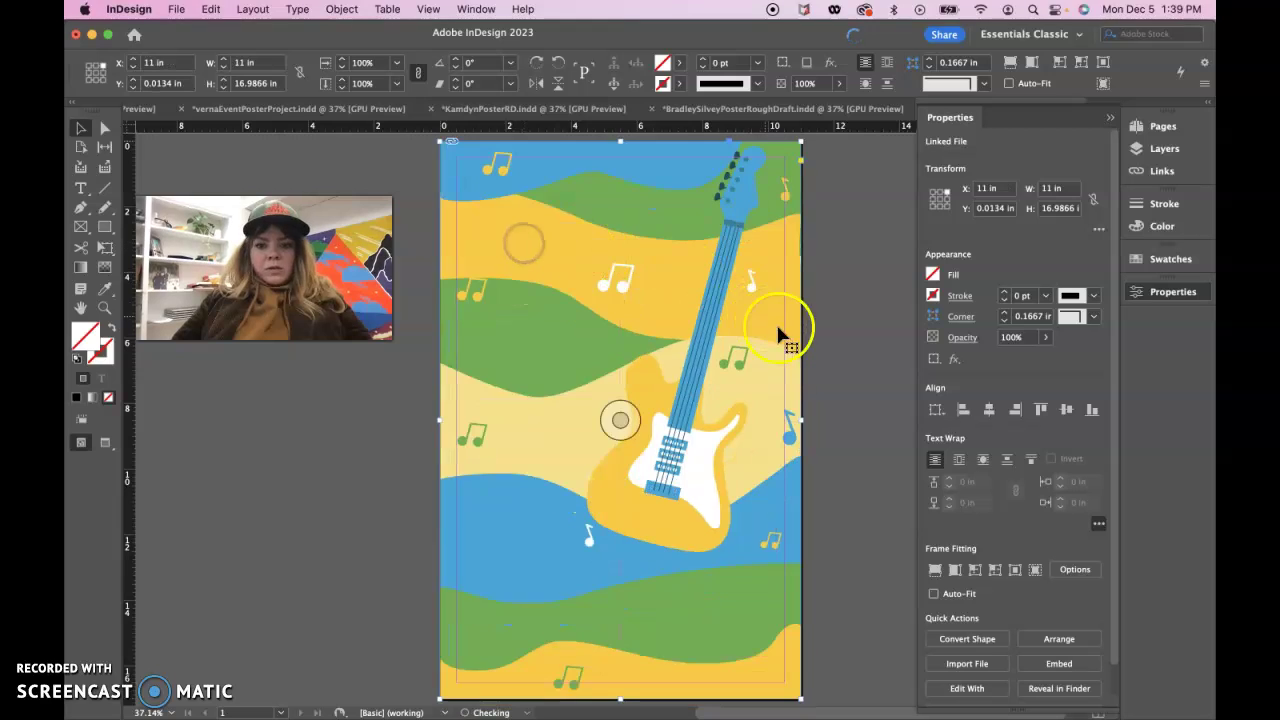
click(829, 371)
key(w)
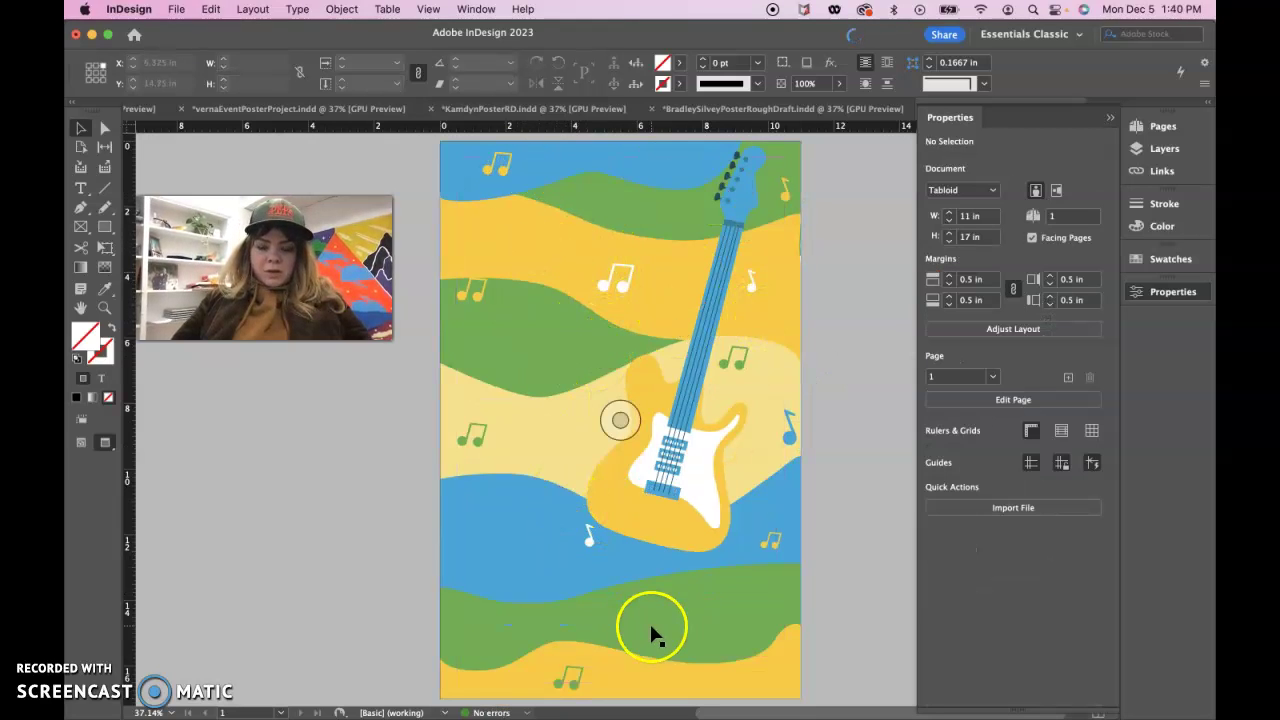
click(757, 447)
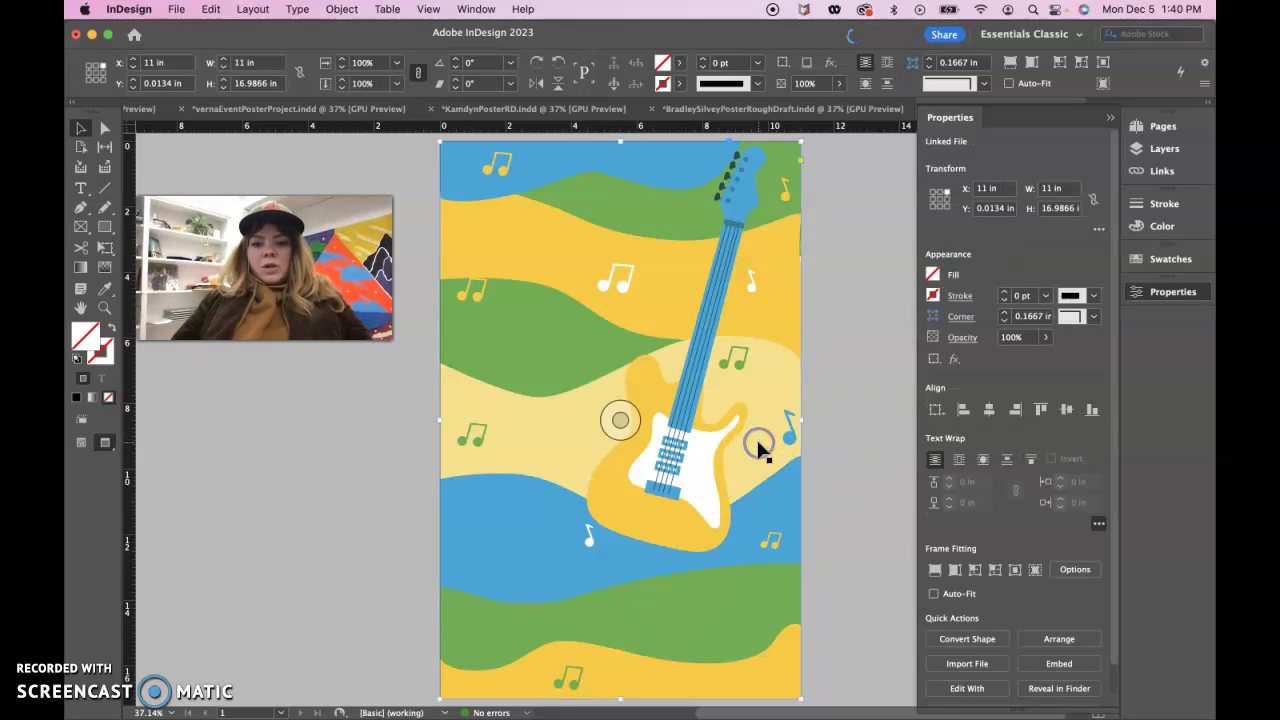
click(856, 413)
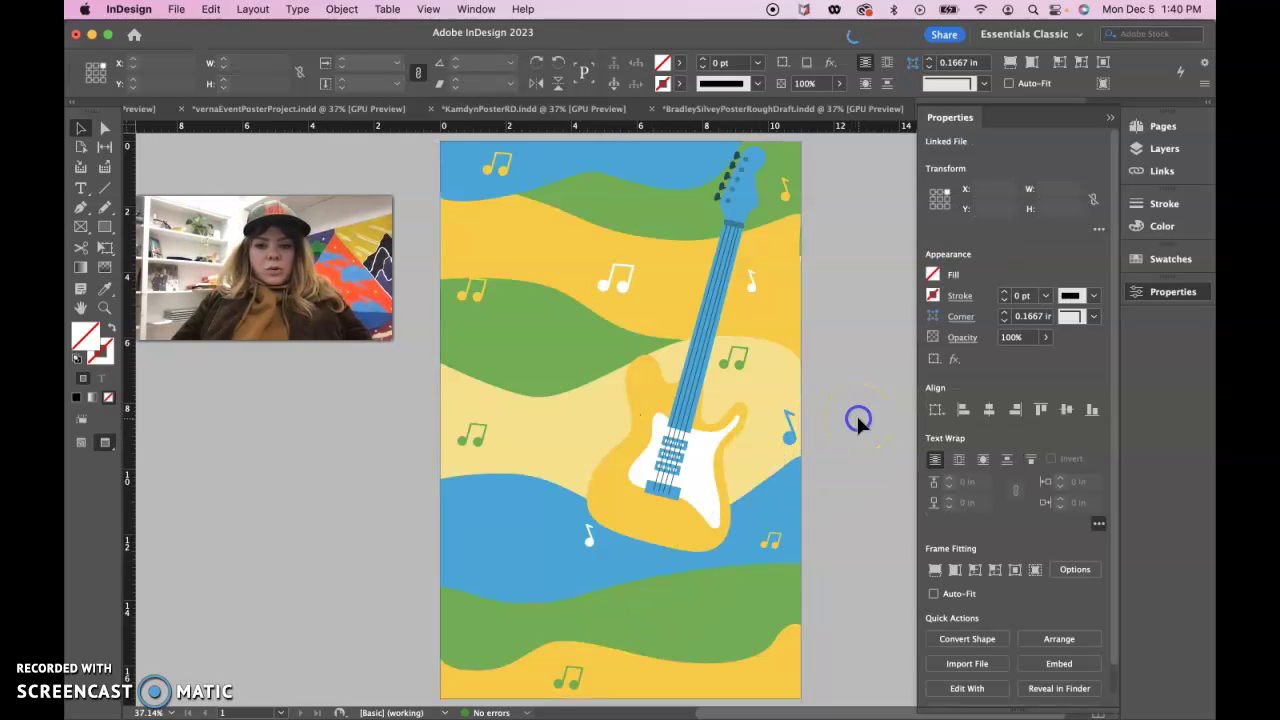
click(176, 9)
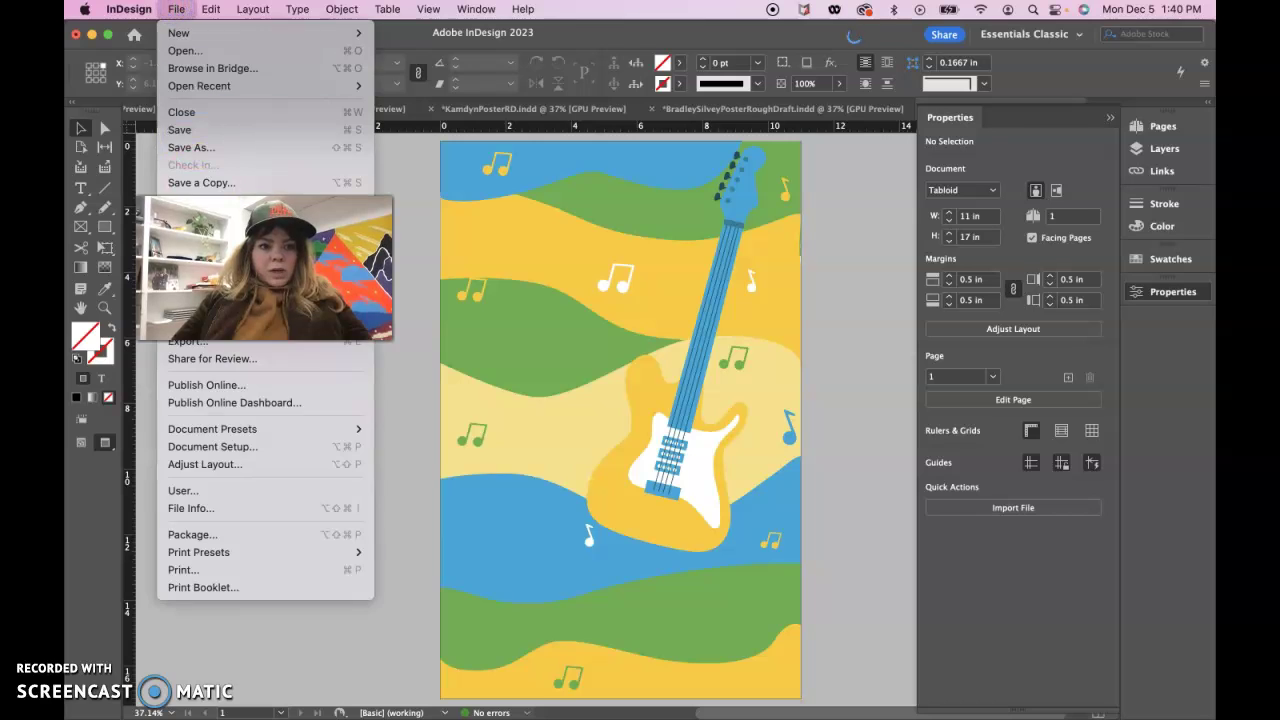
click(200, 280)
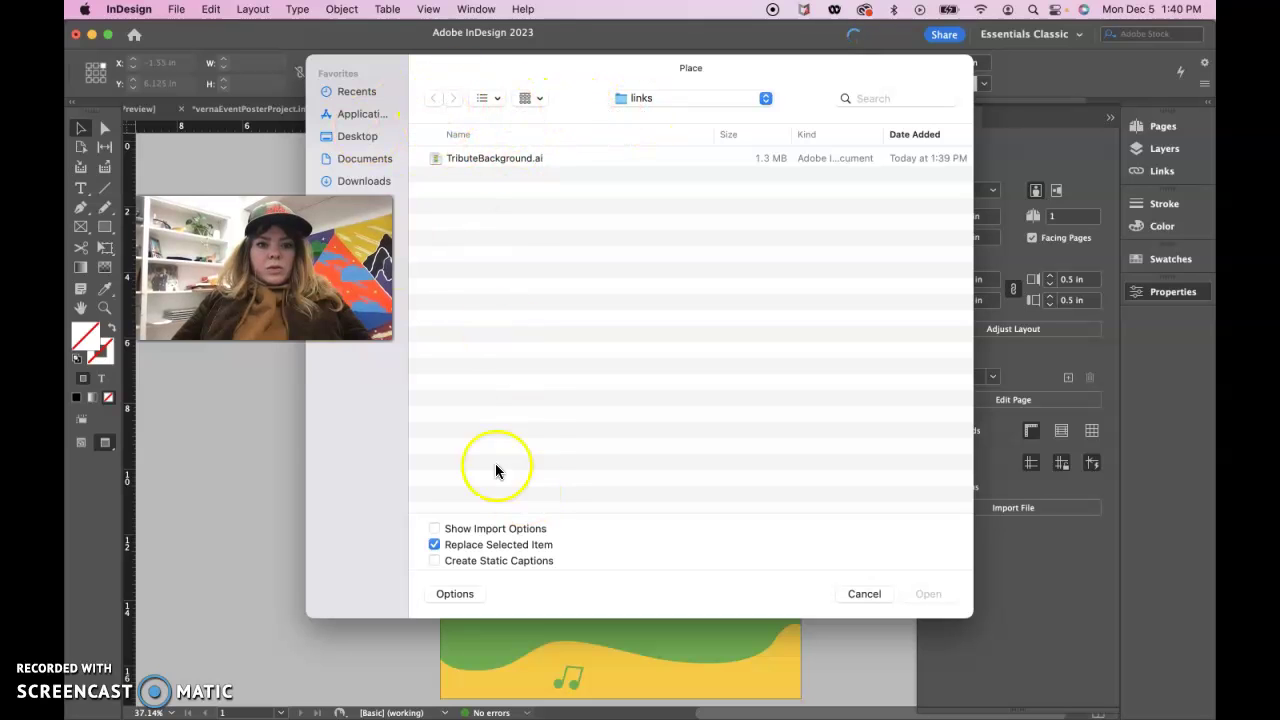
click(365, 181)
double_click(470, 158)
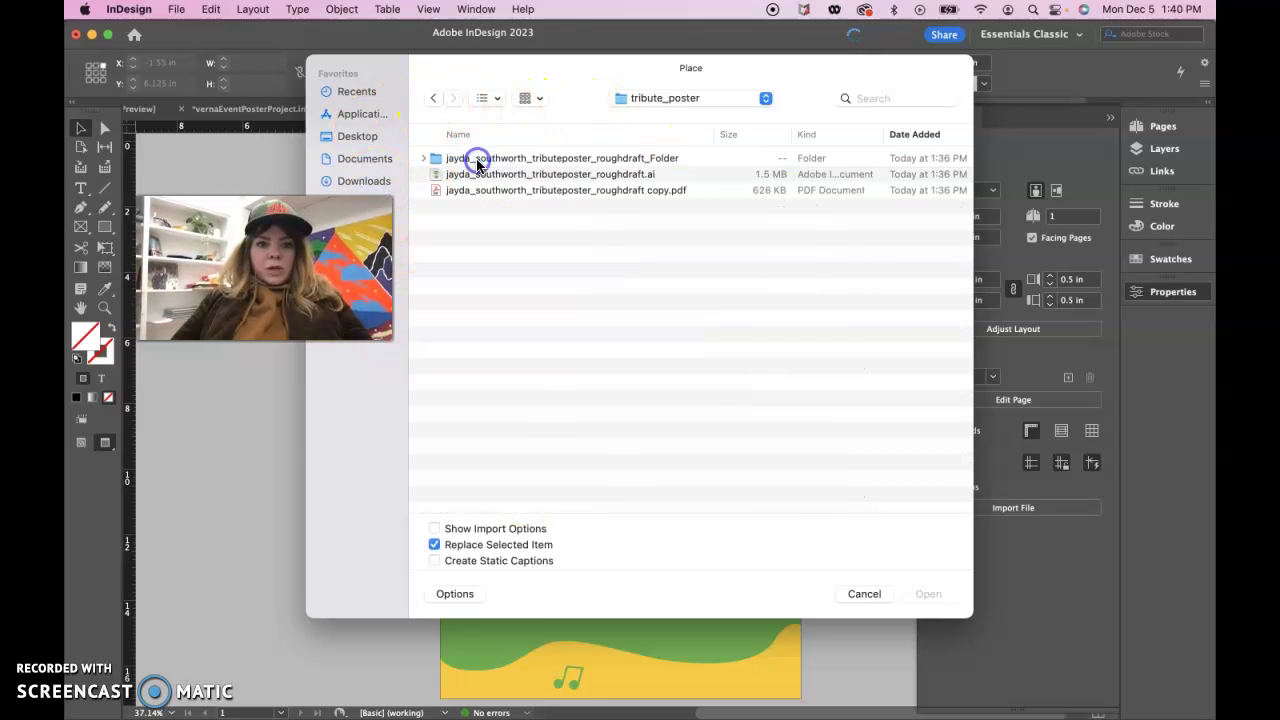
double_click(515, 158)
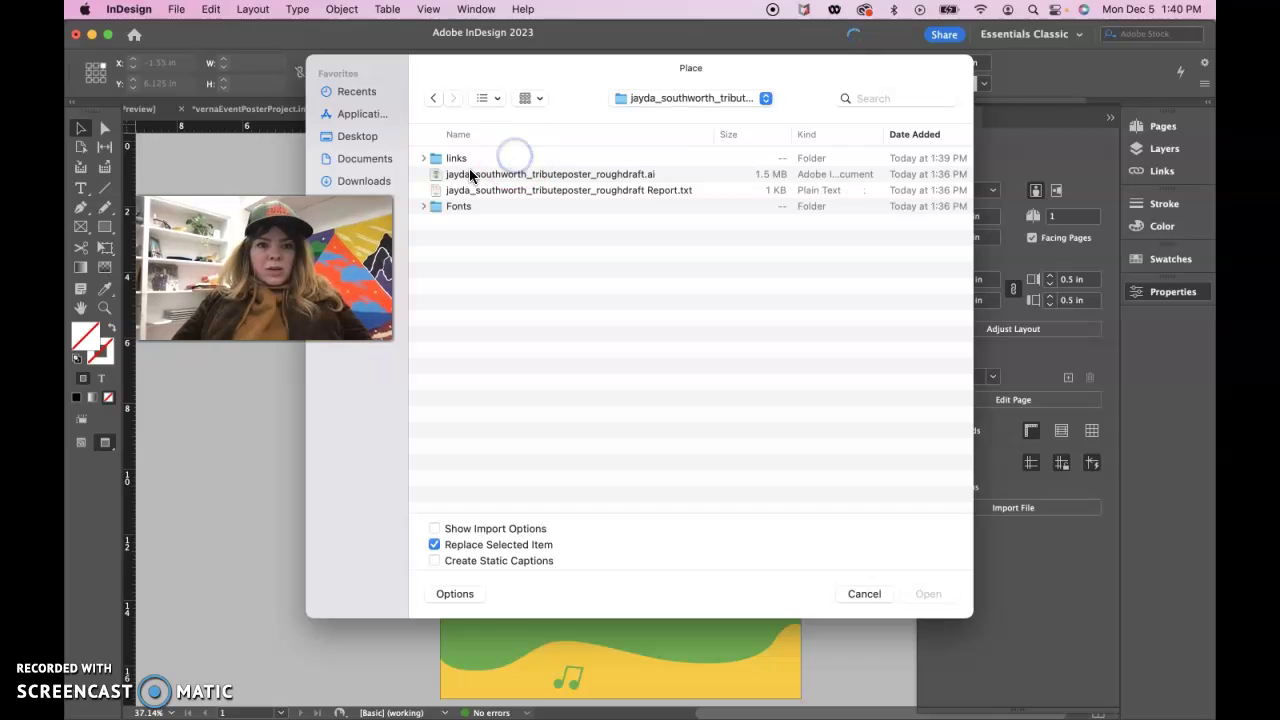
click(456, 160)
double_click(456, 160)
click(432, 98)
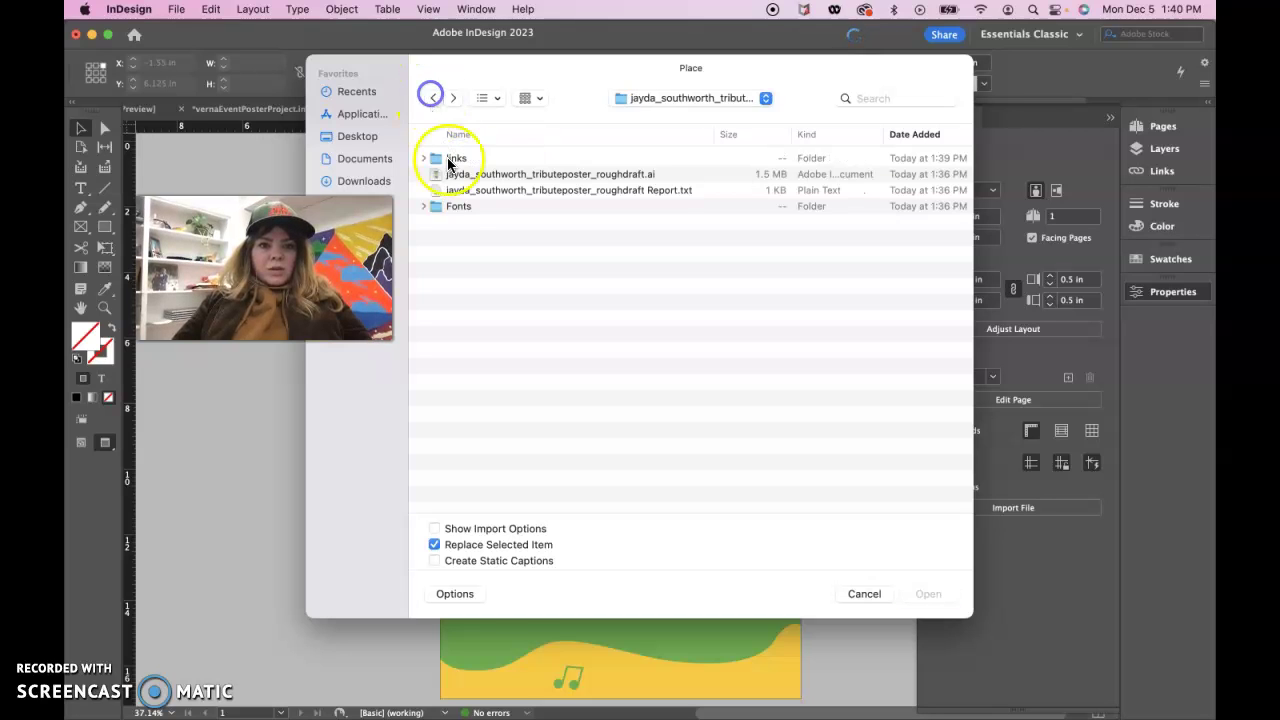
double_click(455, 206)
click(432, 98)
click(432, 98)
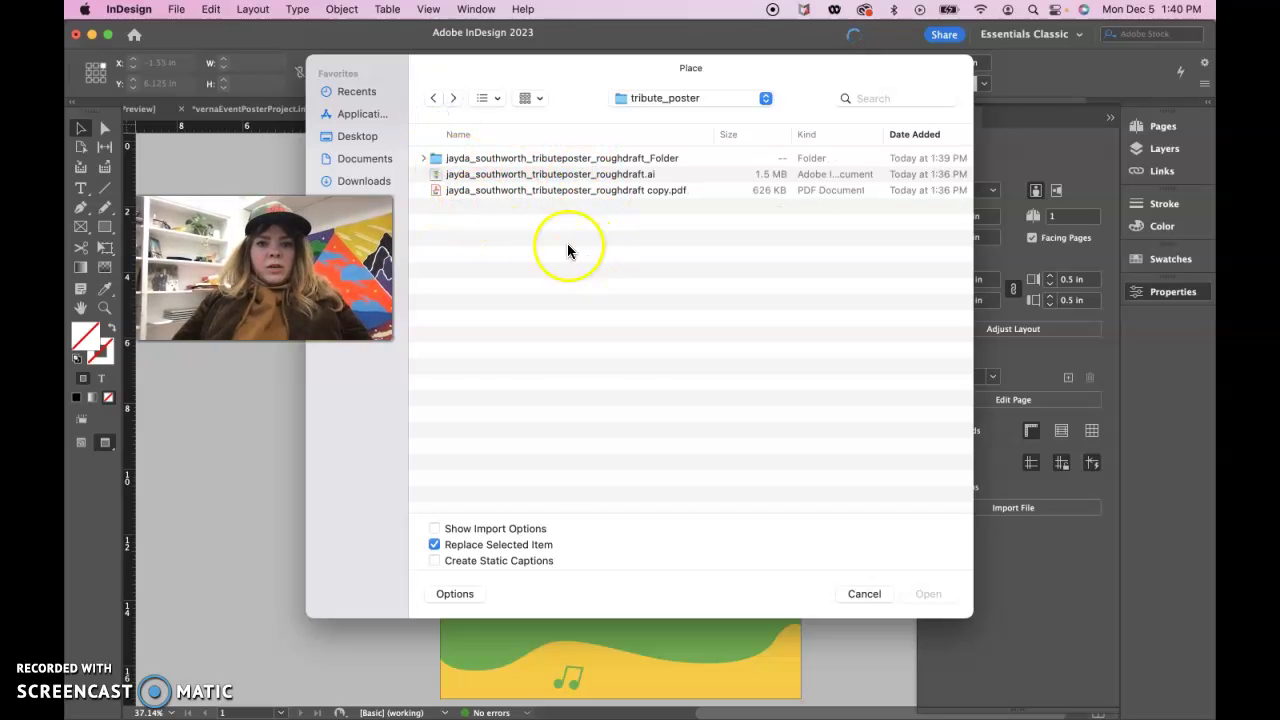
double_click(458, 160)
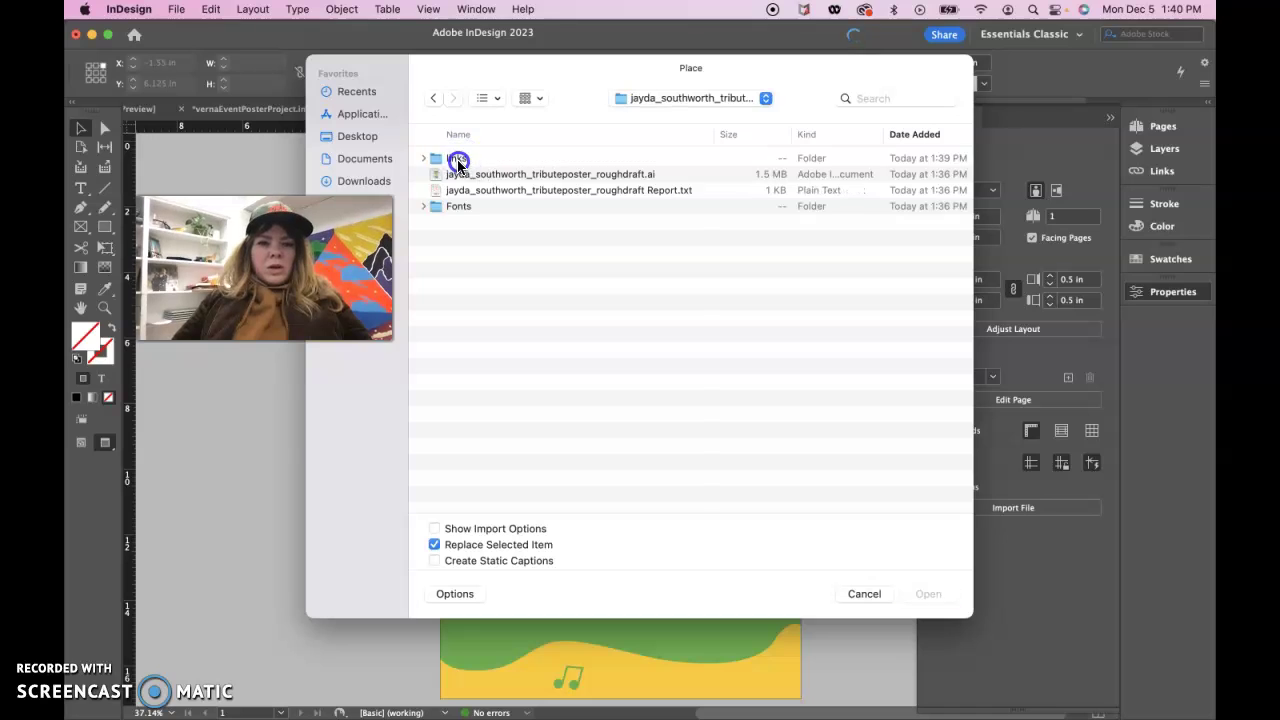
double_click(458, 160)
Place the streatery-food-truck-main webp image from the Downloads folder
click(880, 595)
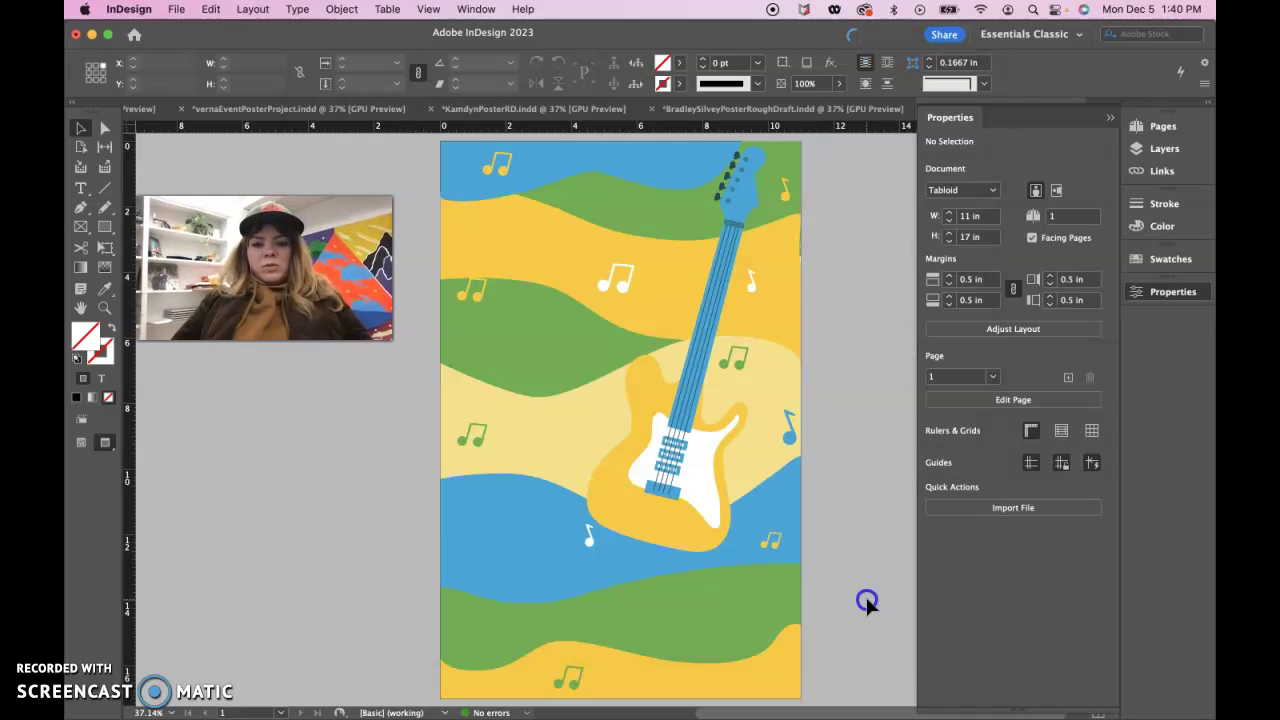
click(180, 10)
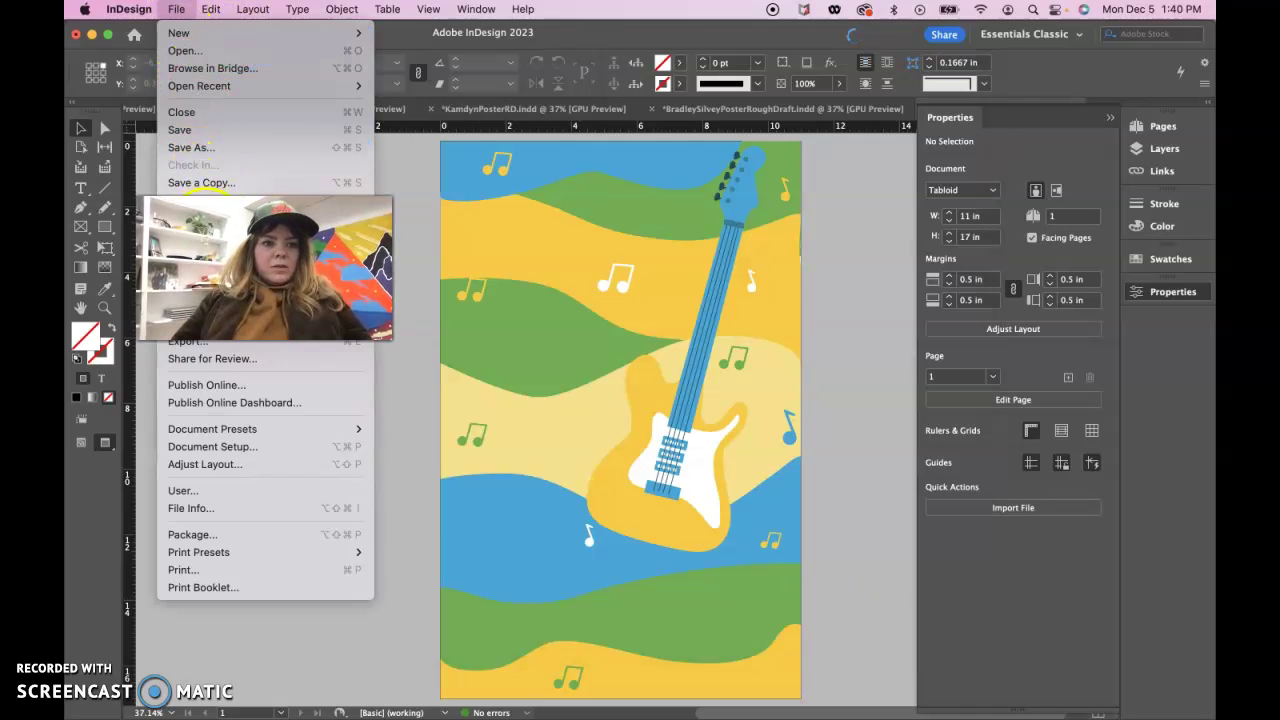
click(195, 247)
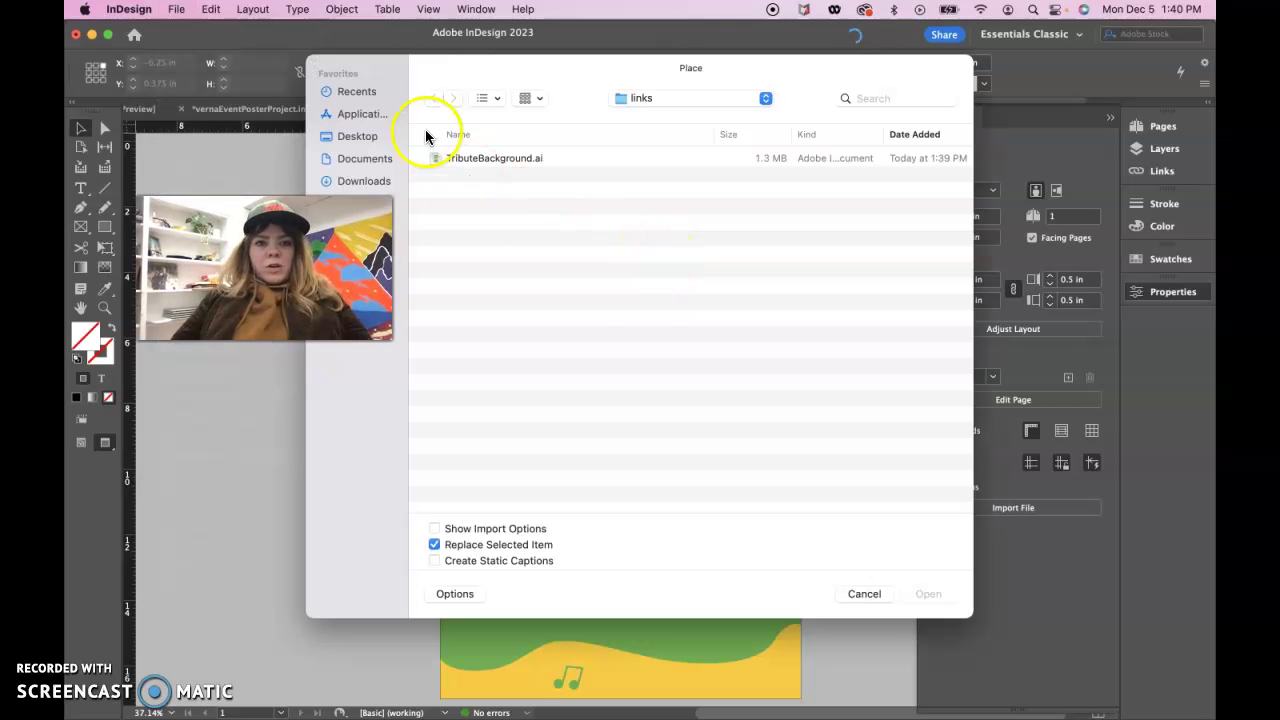
click(372, 160)
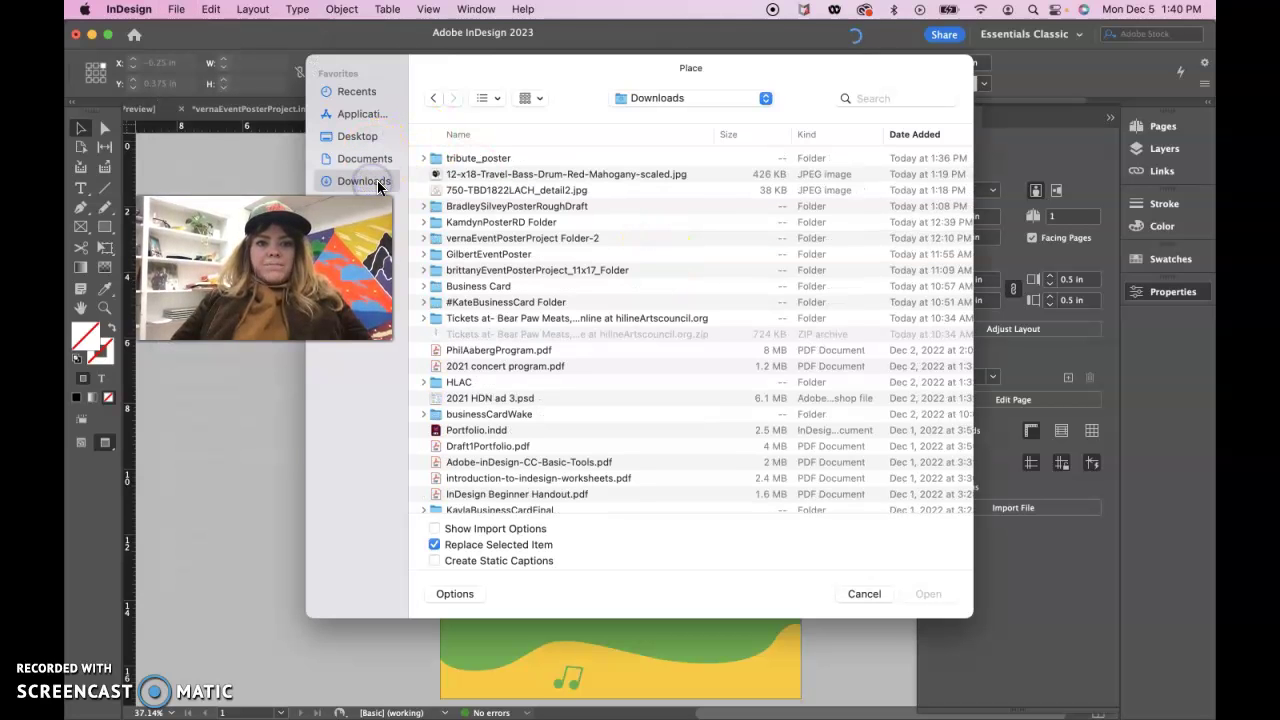
scroll(487, 398, down, 3)
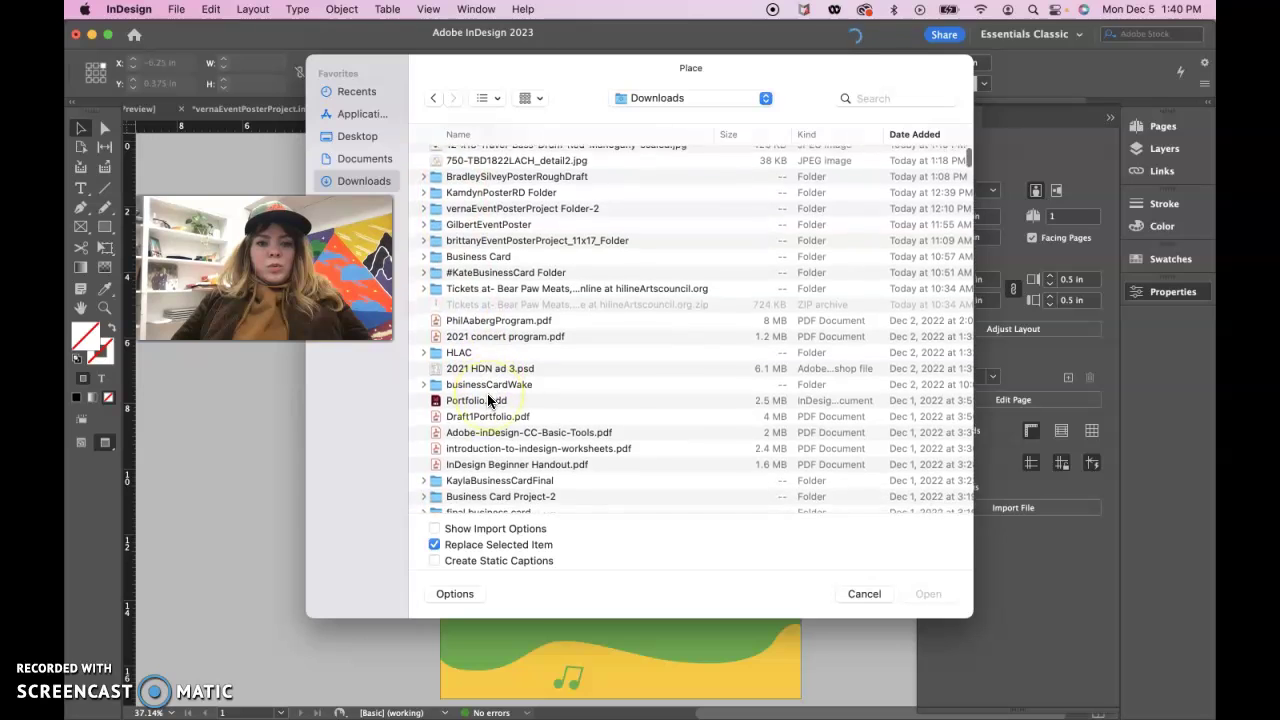
scroll(487, 400, down, 3)
scroll(487, 400, down, 1)
scroll(487, 400, down, 2)
scroll(487, 400, down, 1)
scroll(487, 400, down, 1)
scroll(487, 400, down, 1)
scroll(488, 400, down, 5)
scroll(488, 400, down, 1)
scroll(488, 400, down, 1)
scroll(488, 400, down, 3)
scroll(487, 393, down, 2)
scroll(487, 393, down, 2)
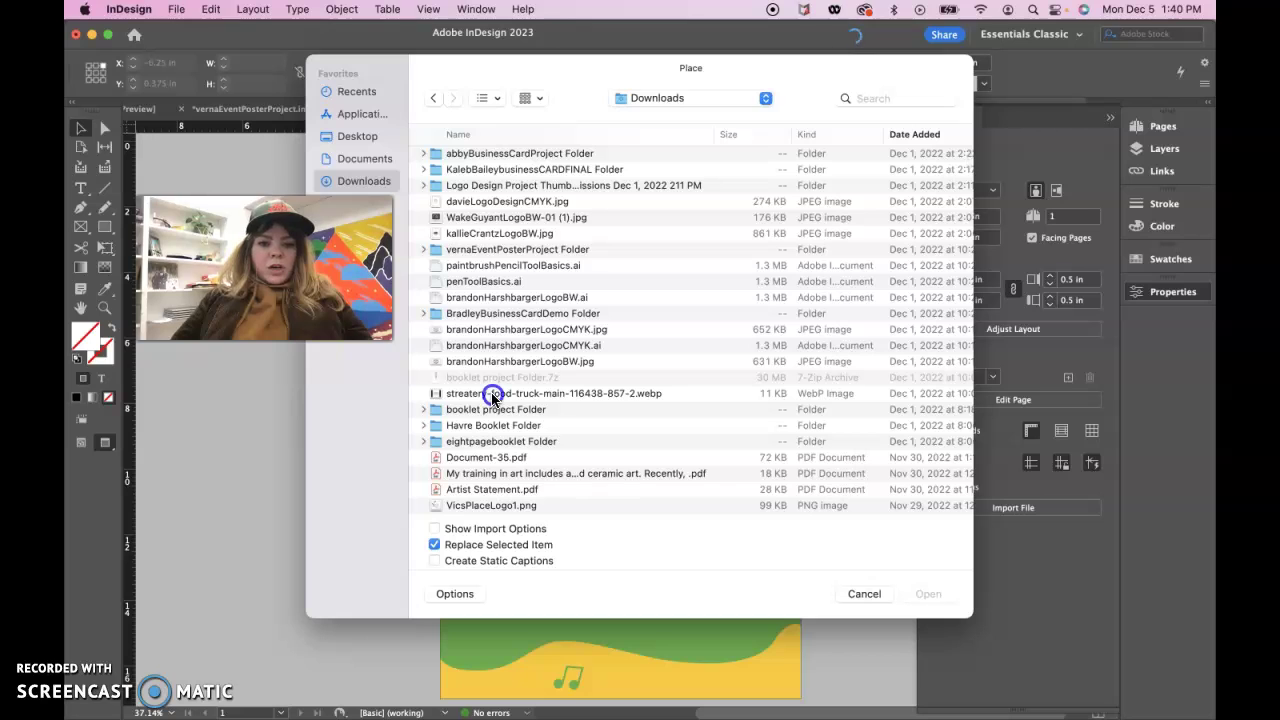
click(491, 393)
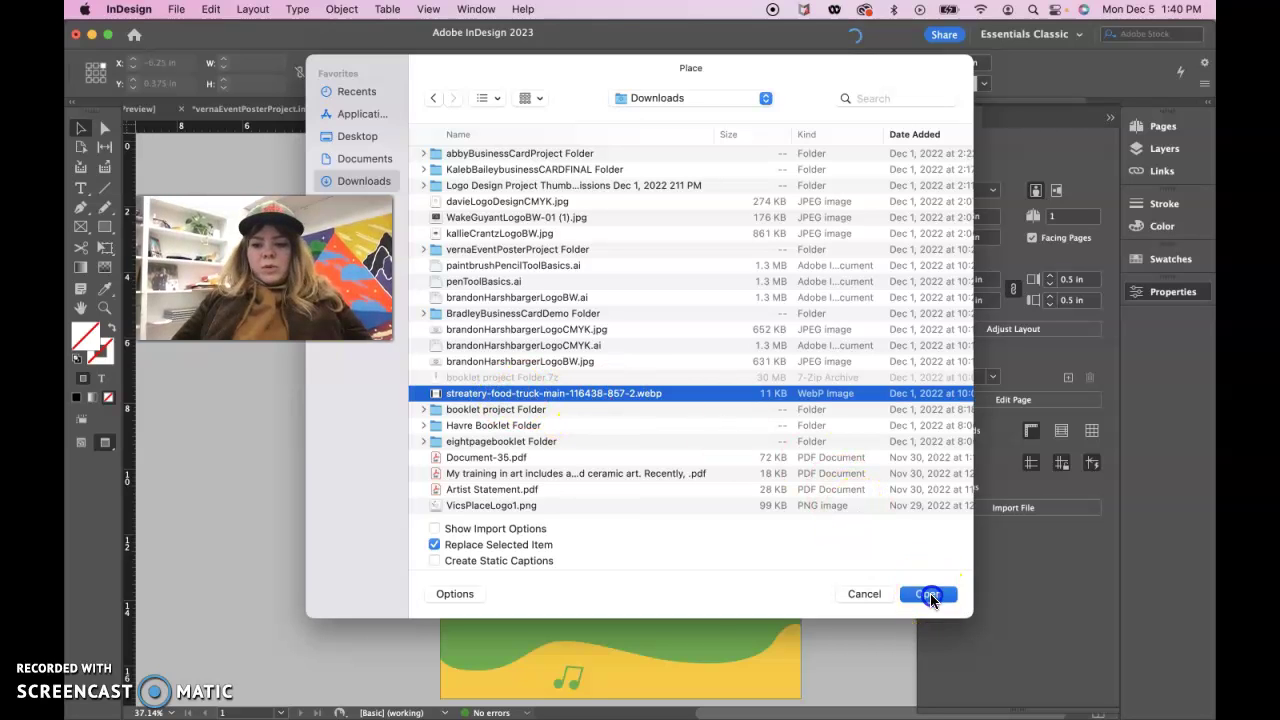
click(929, 594)
Draw a frame on the poster's left for the Streatery logo and adjust the image within it
drag(410, 275, 555, 395)
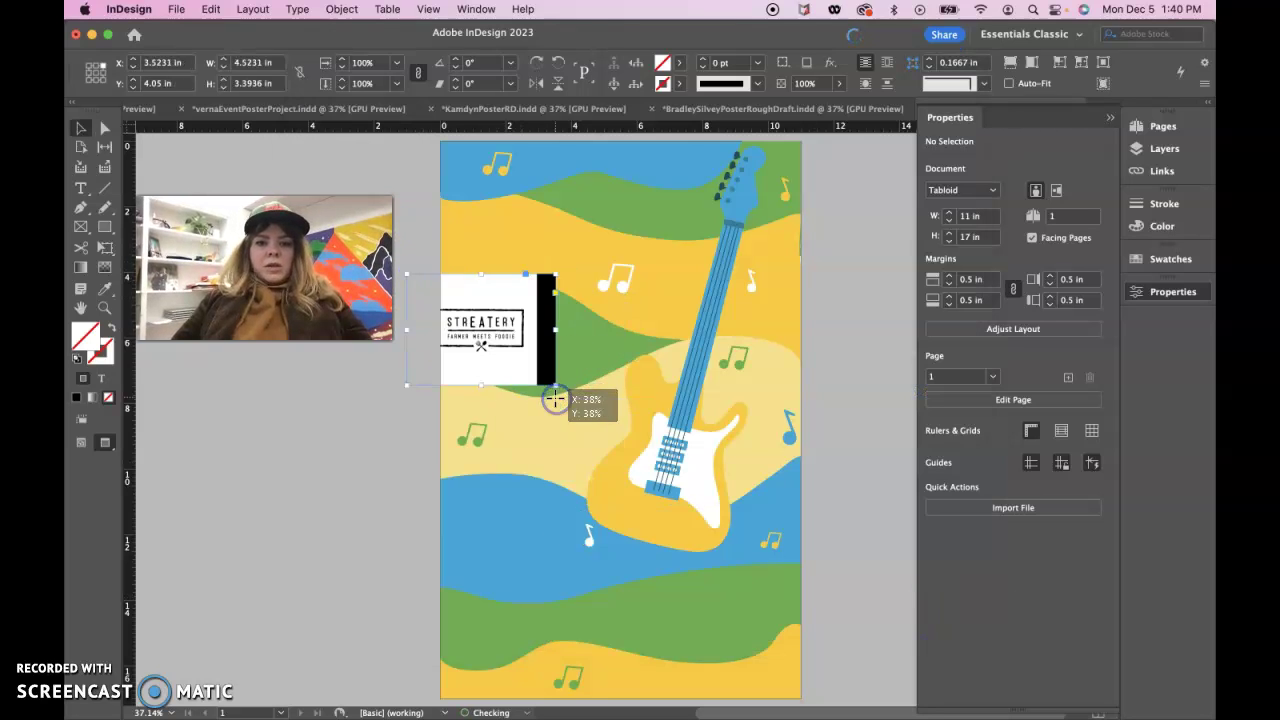
drag(471, 343, 525, 437)
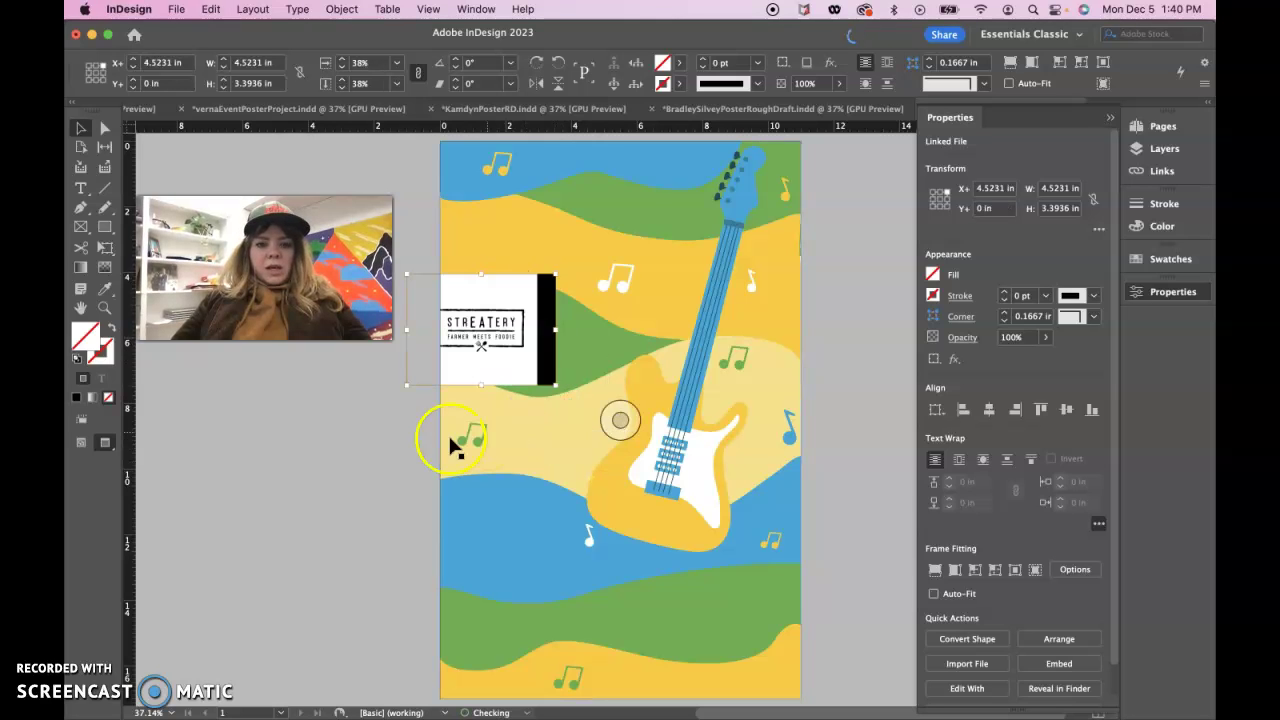
click(371, 468)
click(497, 373)
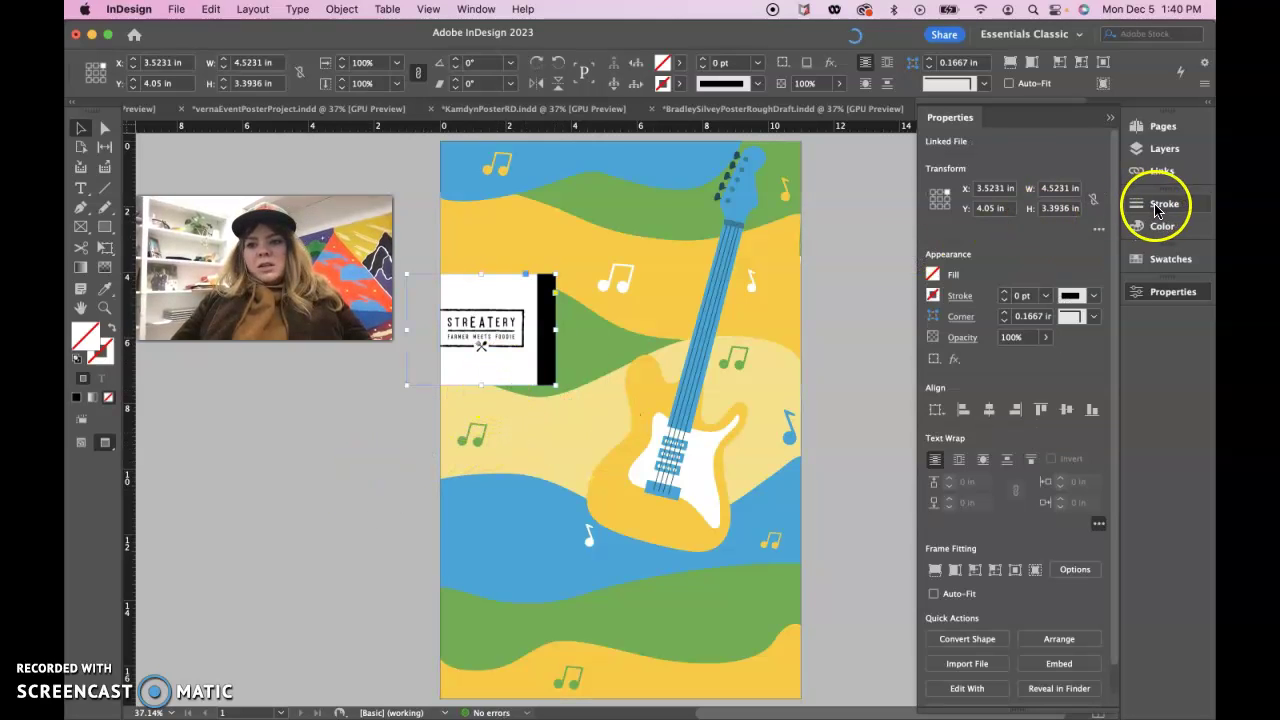
Inspect the Streatery .webp link info, then move the image down and right
click(1160, 171)
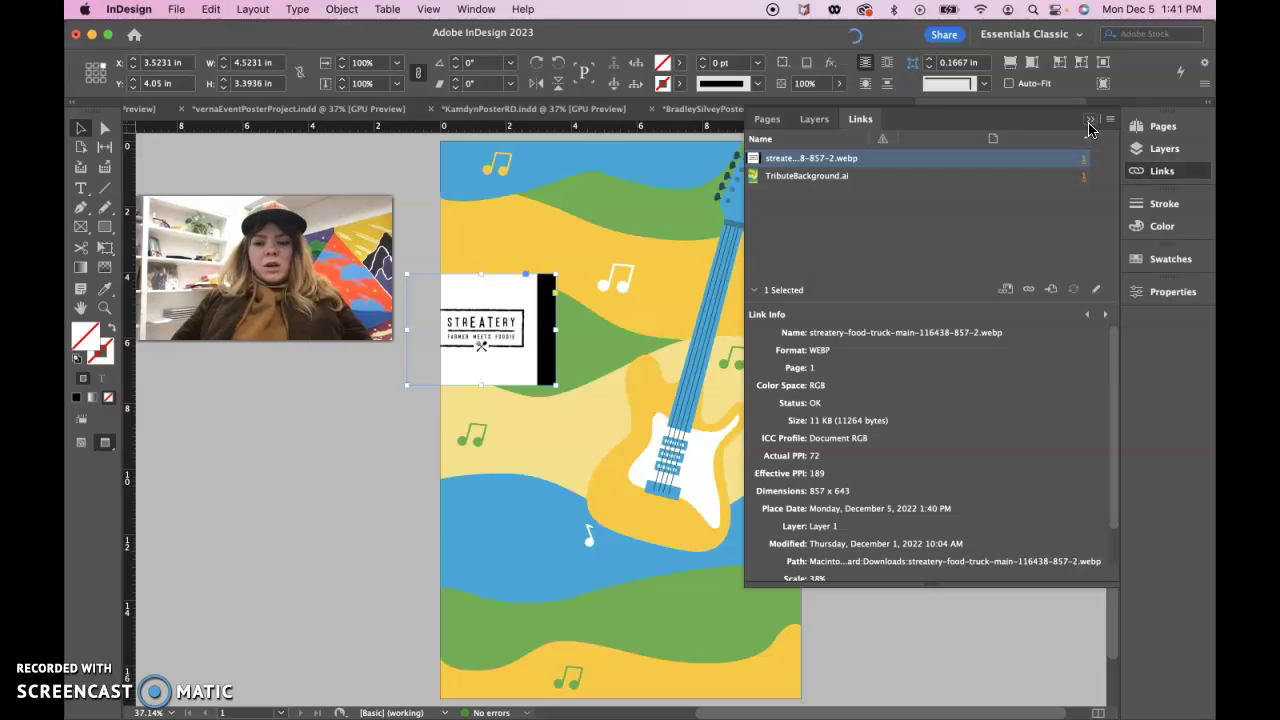
click(1090, 122)
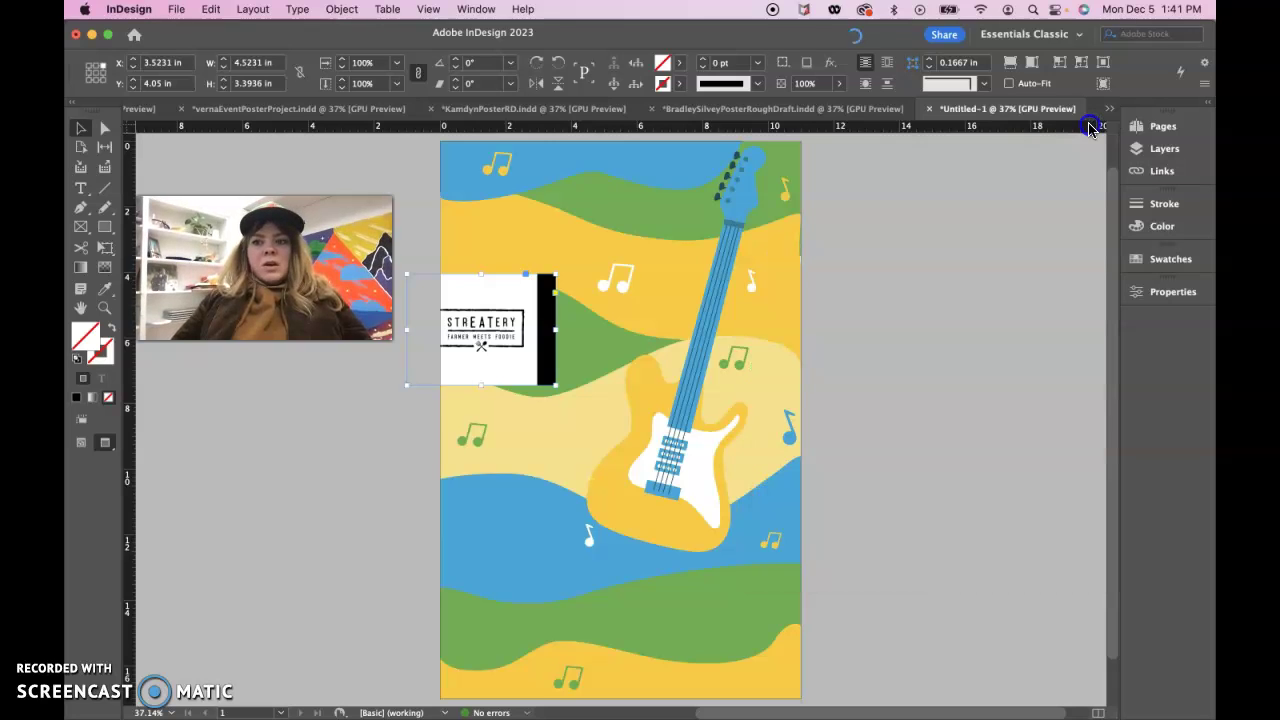
drag(502, 370, 576, 410)
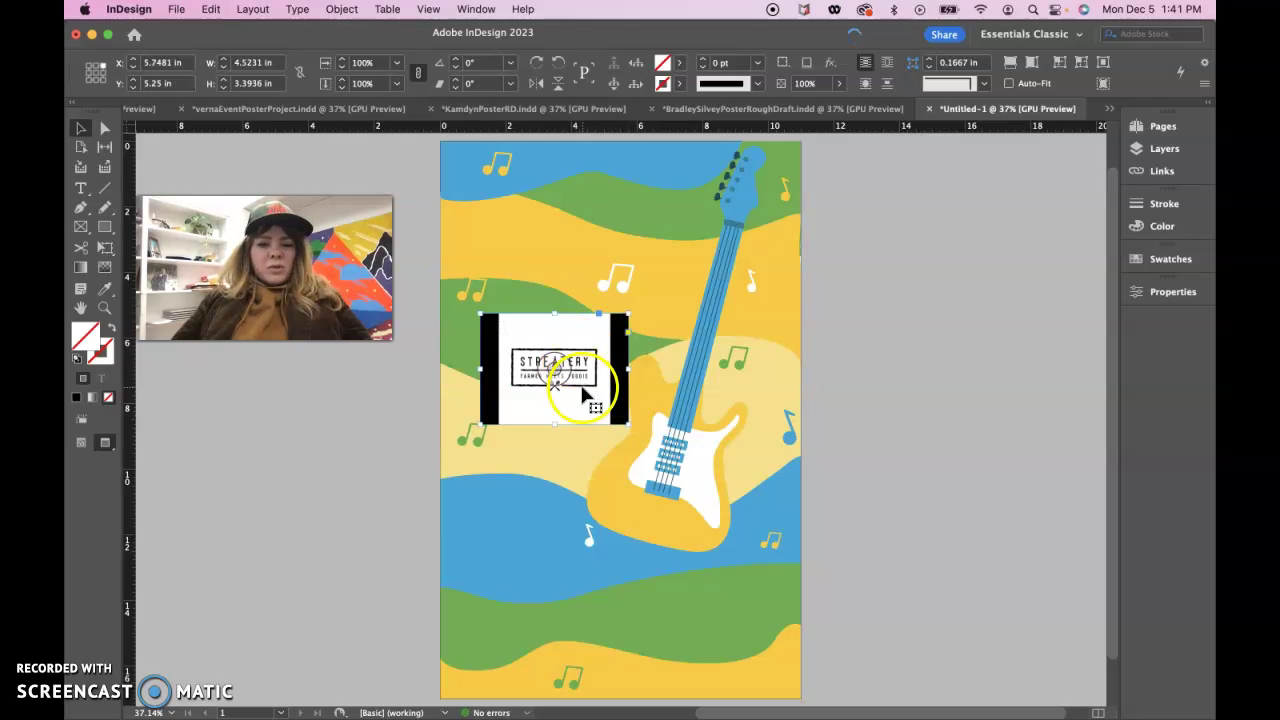
mouse_move(770, 708)
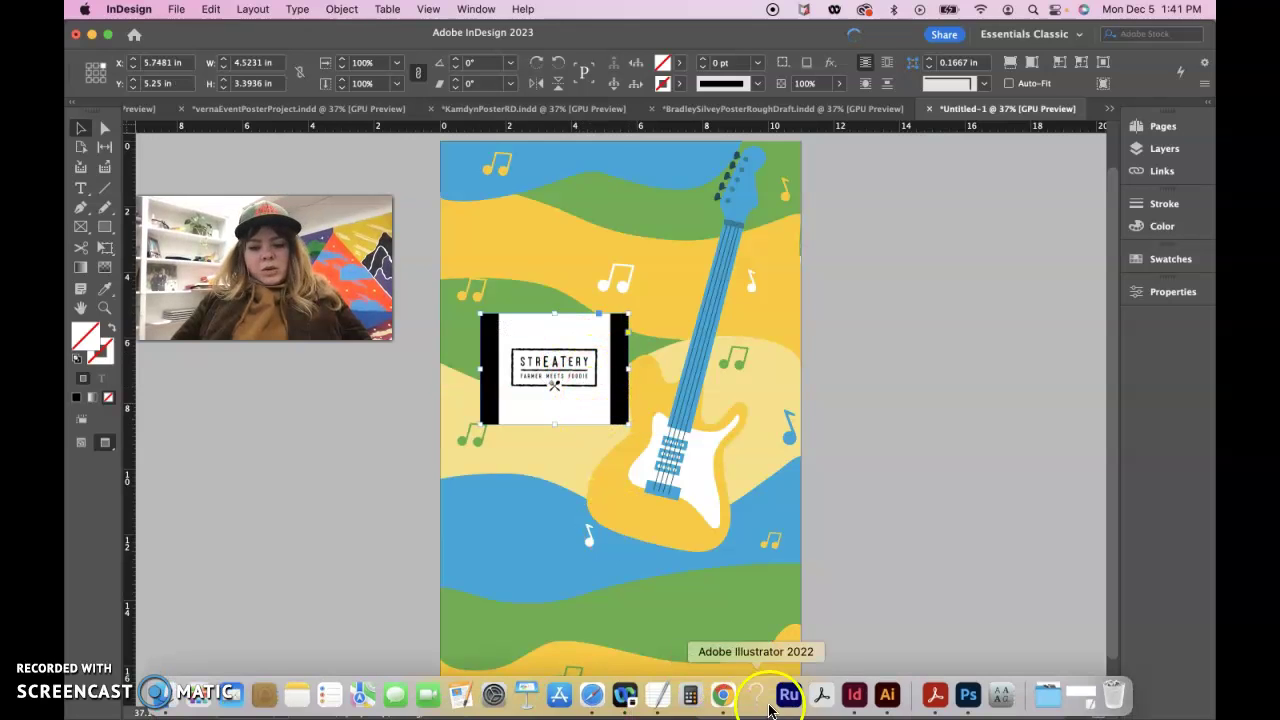
Open the rough-draft .ai from the tribute_poster folder and dismiss the Missing Fonts warning
click(887, 695)
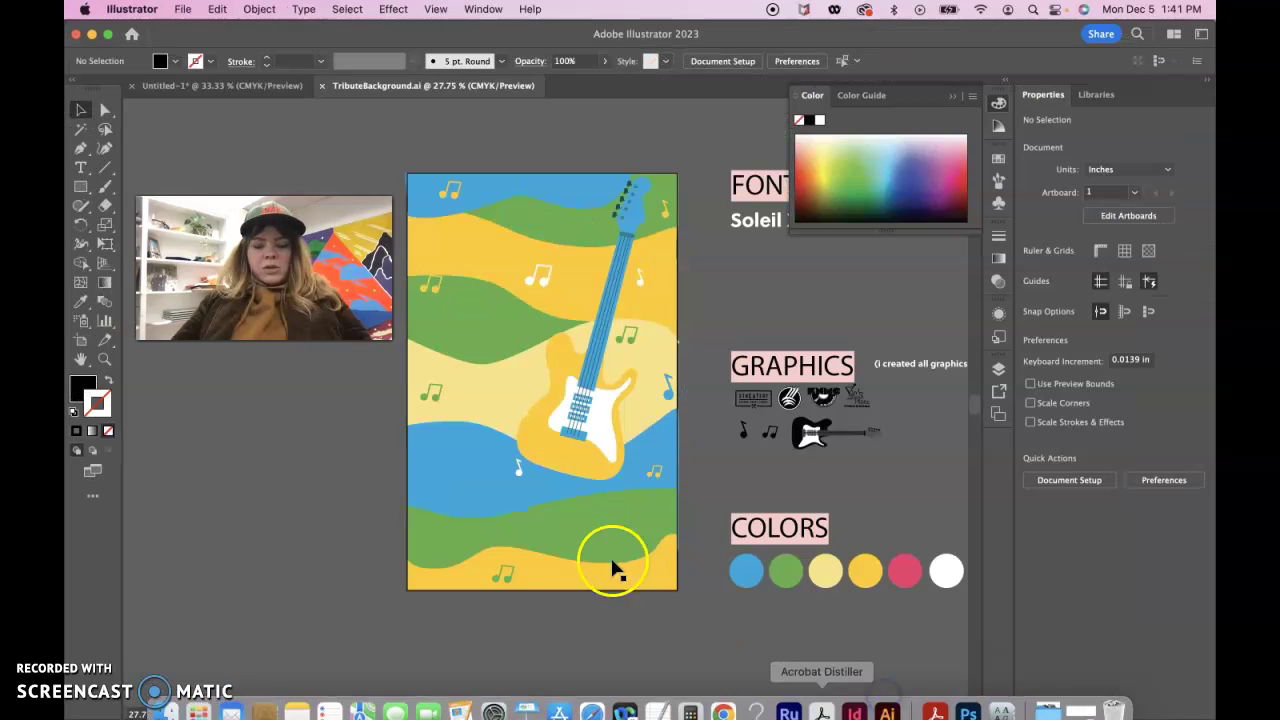
click(183, 9)
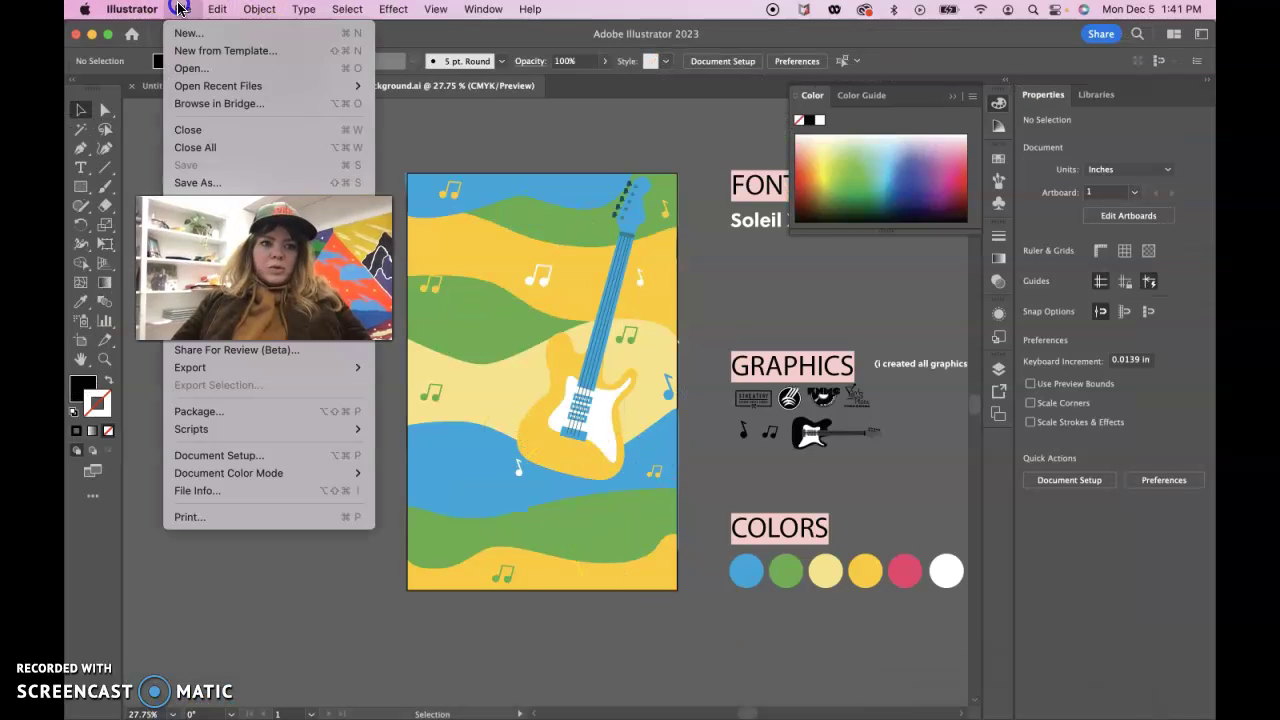
click(178, 67)
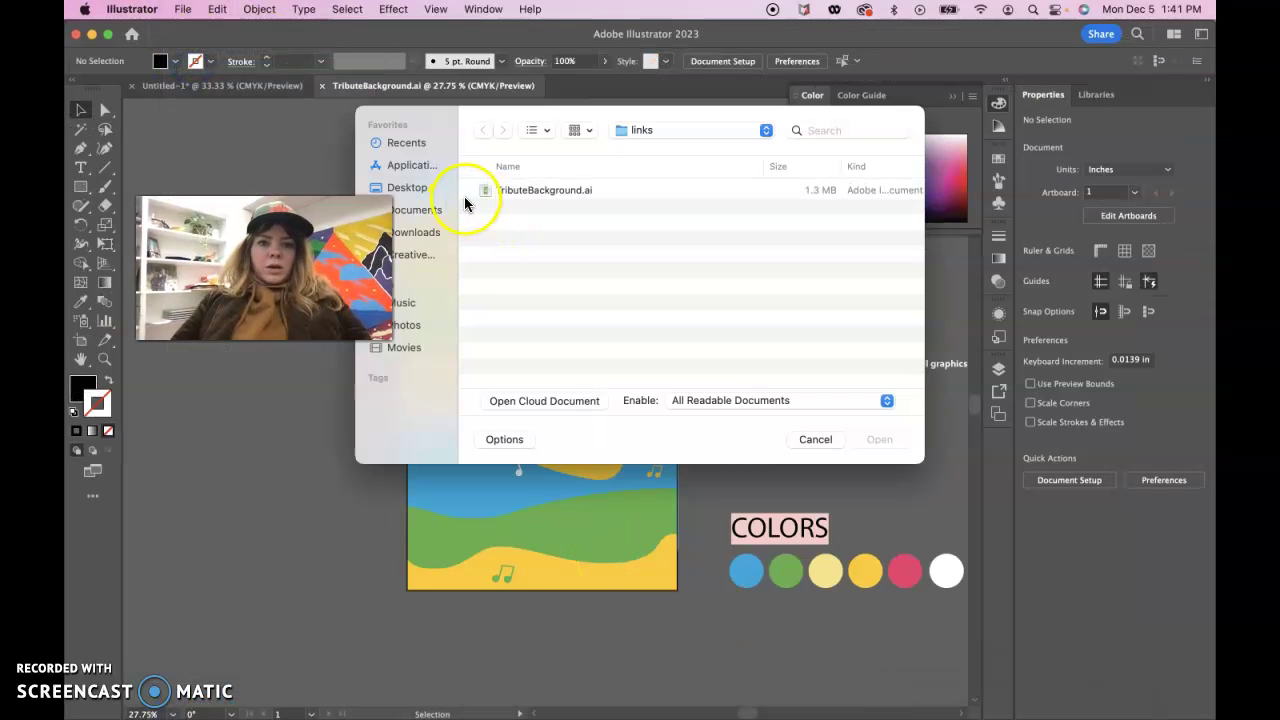
click(530, 192)
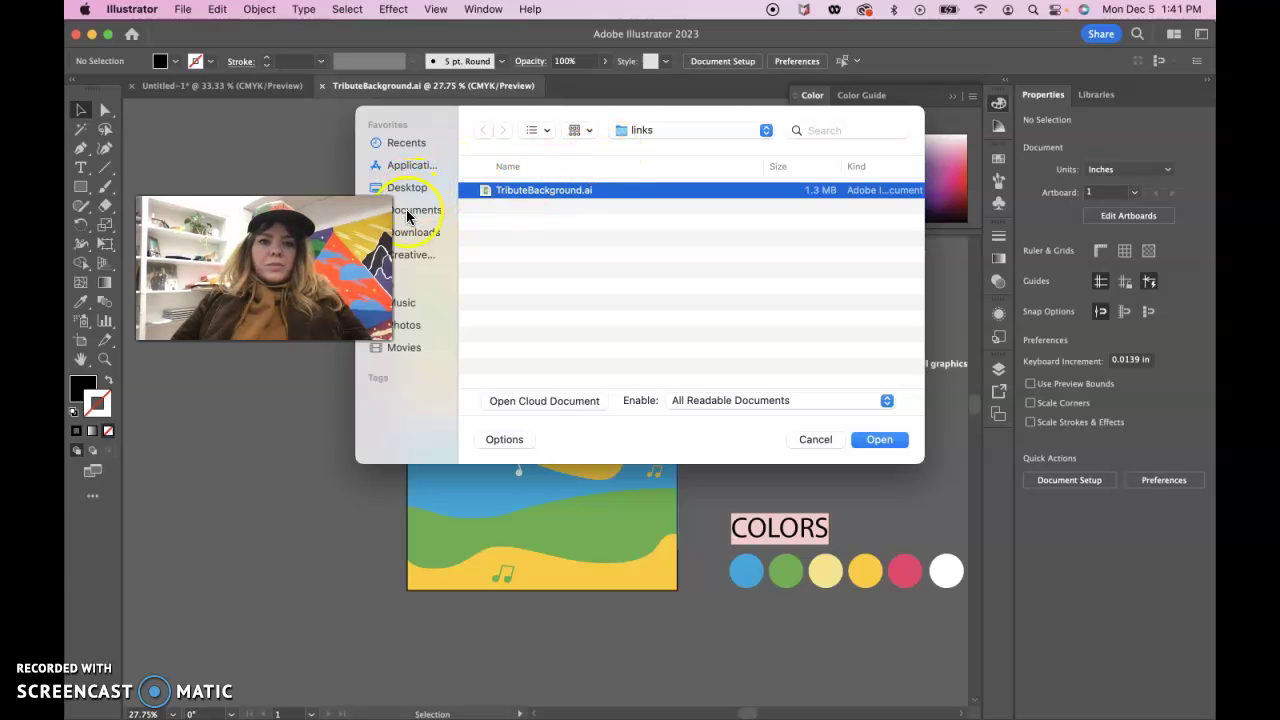
double_click(522, 190)
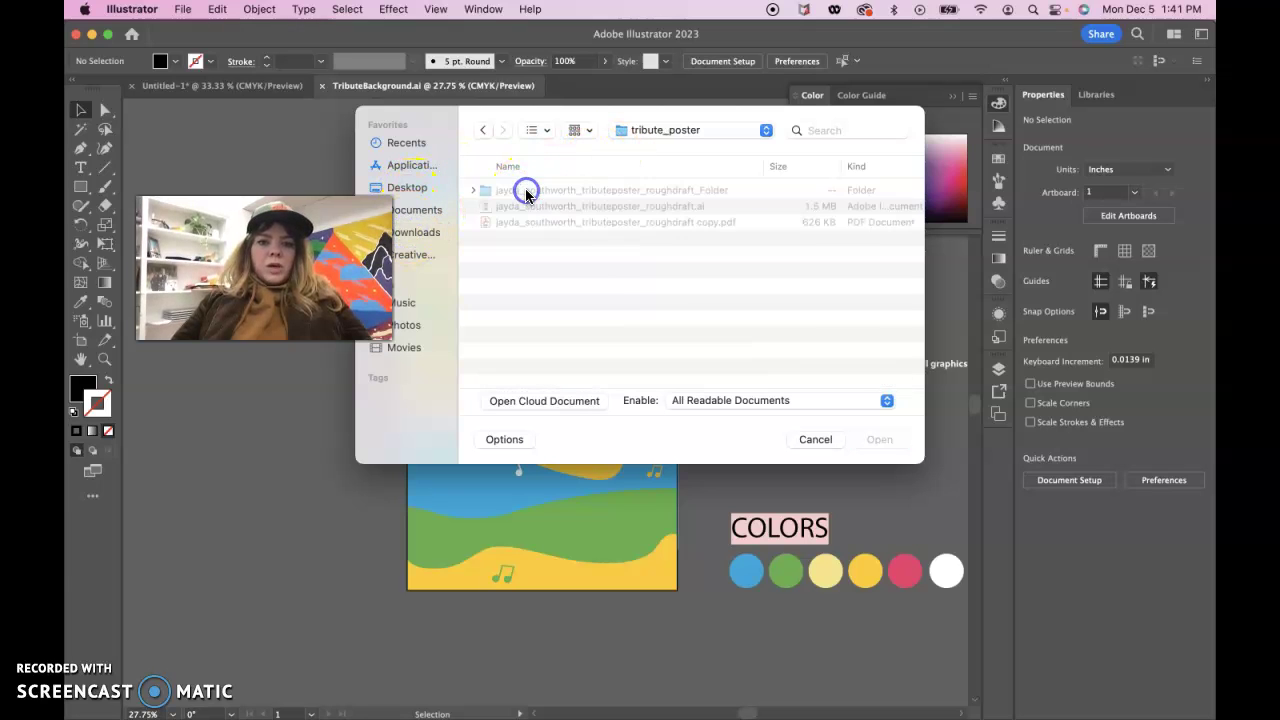
double_click(533, 207)
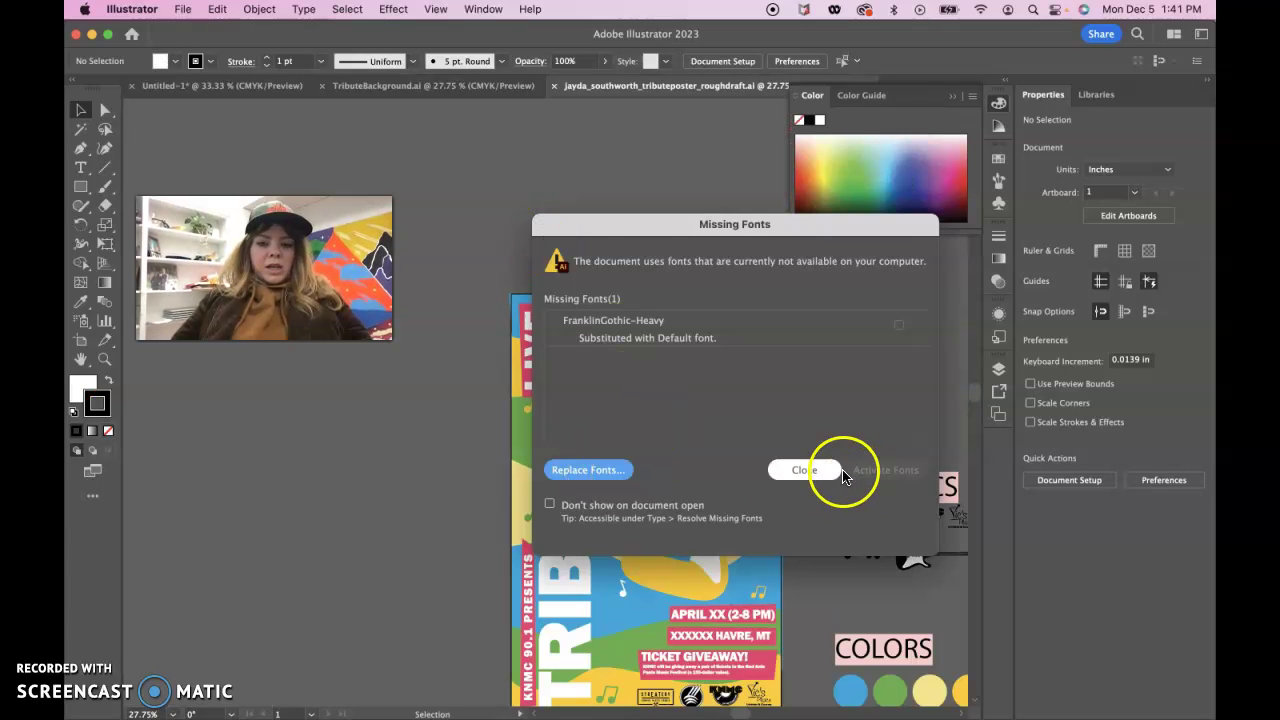
click(804, 469)
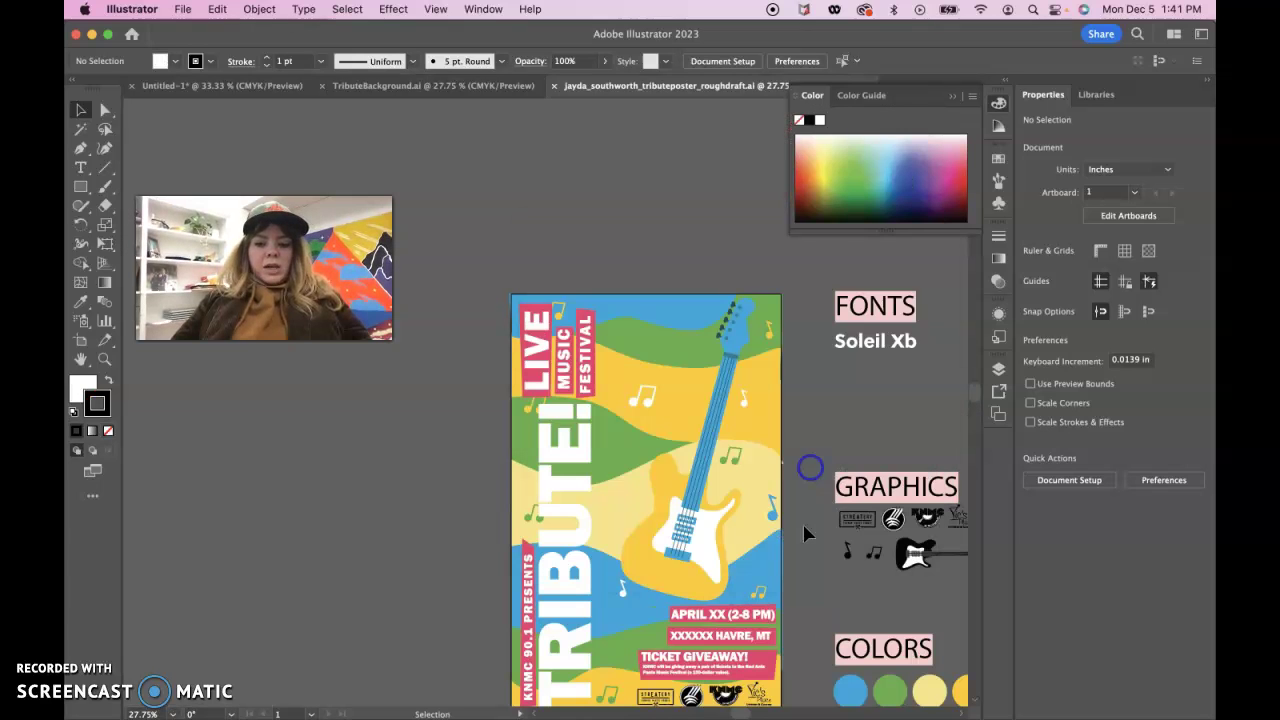
Select all four sponsor logo groups along the poster's bottom edge
scroll(801, 573, down, 2)
click(757, 617)
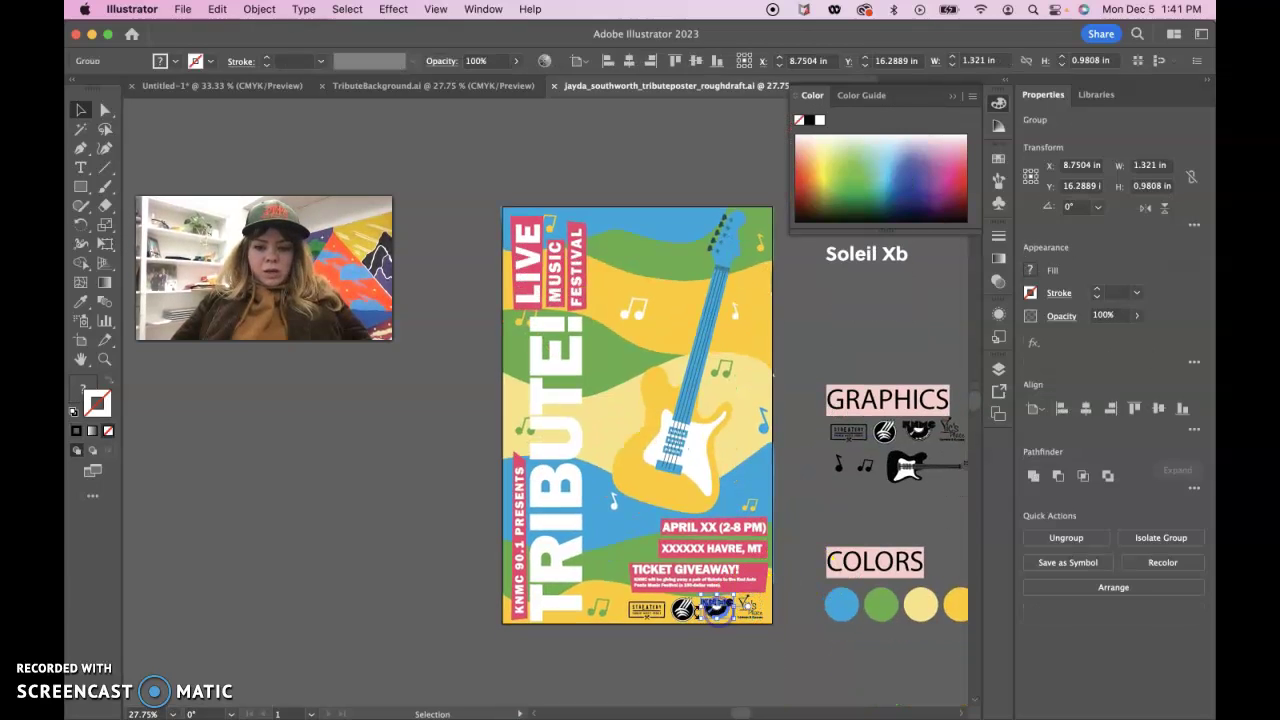
click(740, 610)
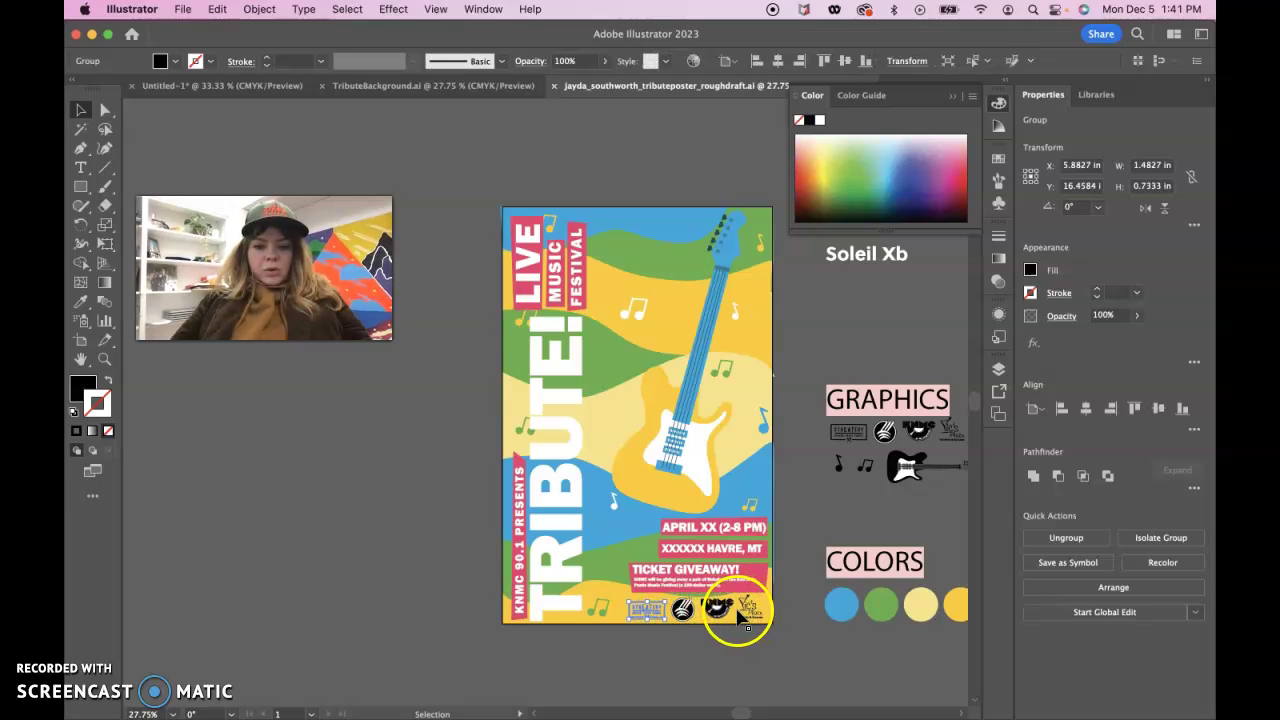
shift+click(684, 609)
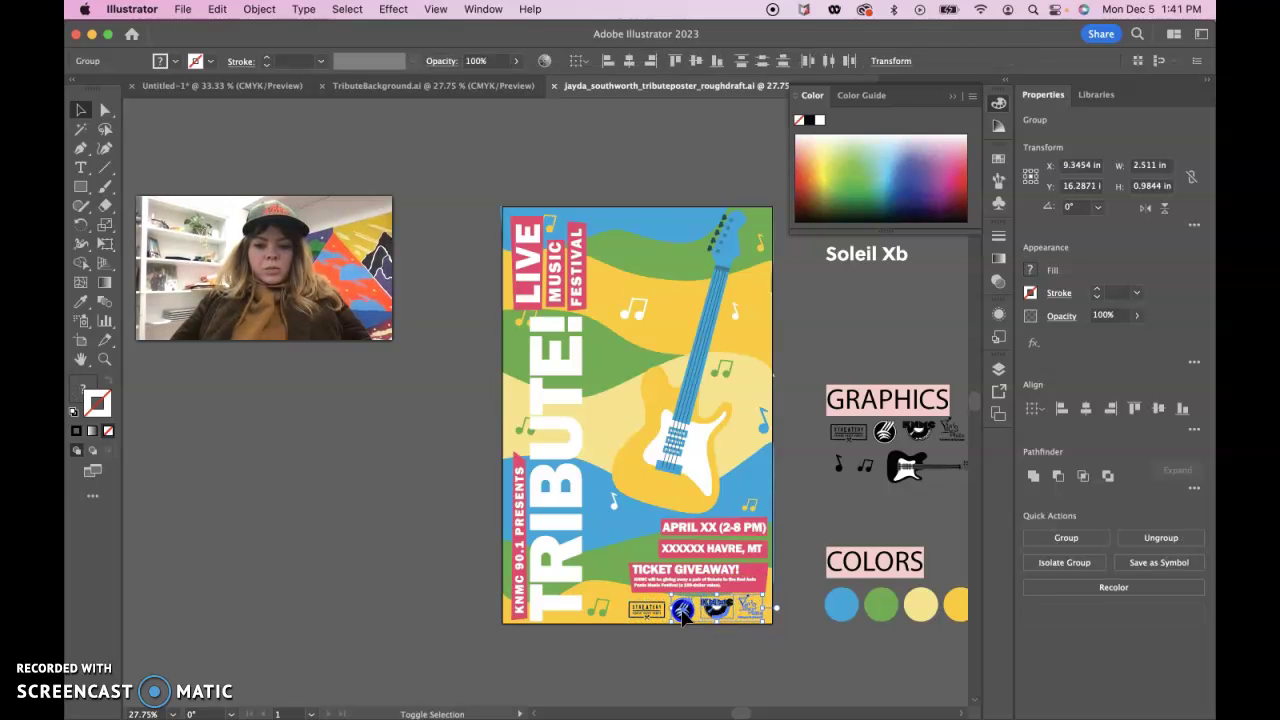
shift+click(646, 609)
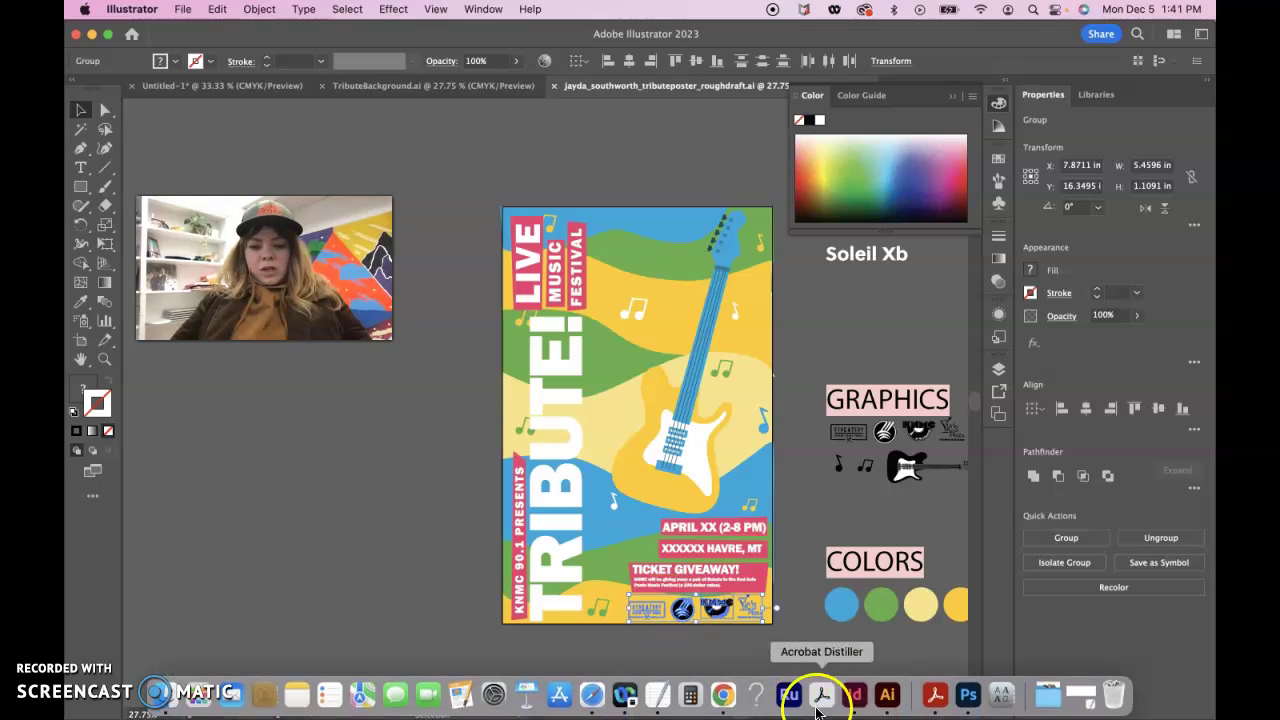
Paste the sponsor logos into the InDesign poster and drag them to the page bottom
click(851, 695)
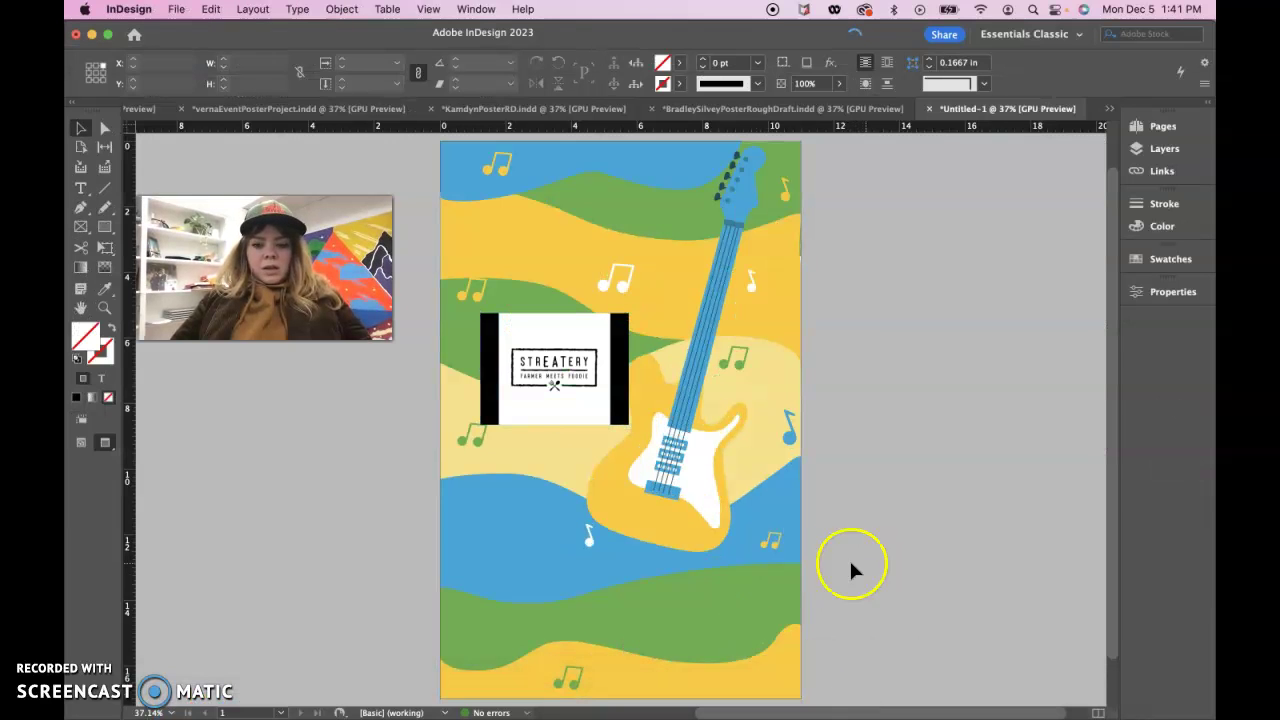
key(super+v)
mouse_move(695, 432)
mouse_down()
mouse_move(745, 685)
mouse_move(768, 680)
mouse_move(756, 666)
mouse_up()
Delete the large standalone Streatery image and select the full-page background
click(572, 378)
key(Delete)
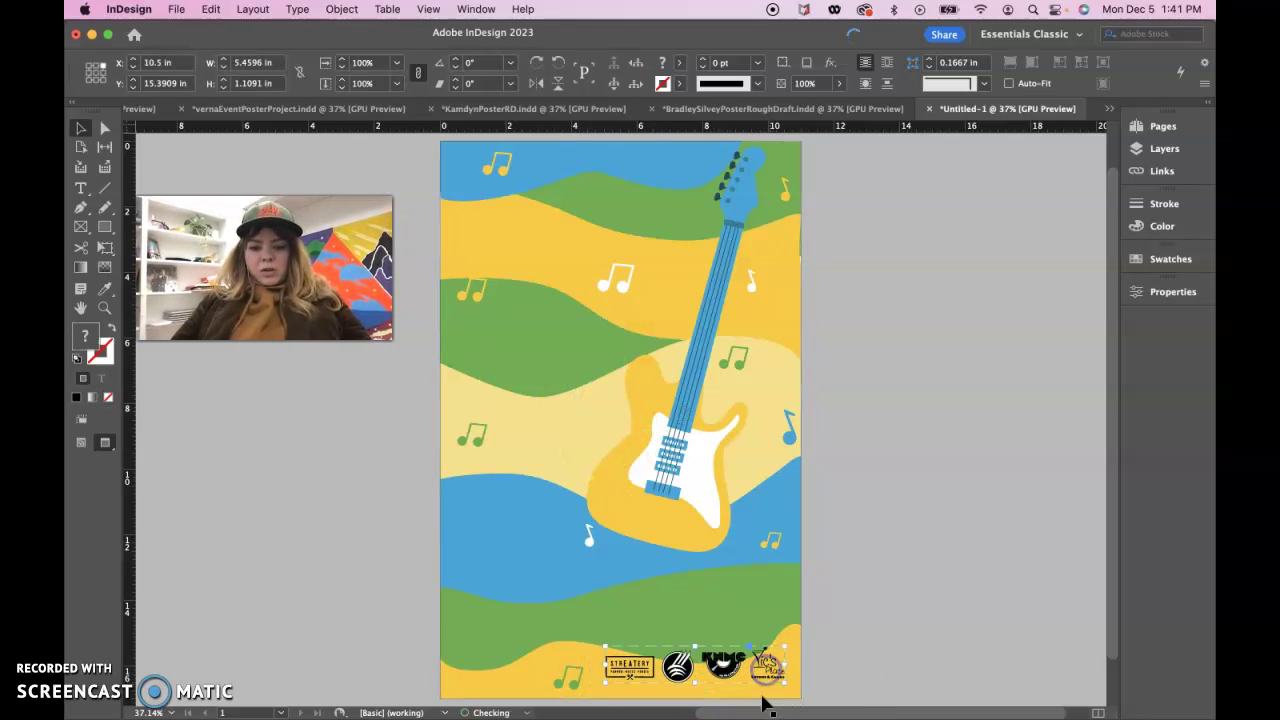
click(818, 605)
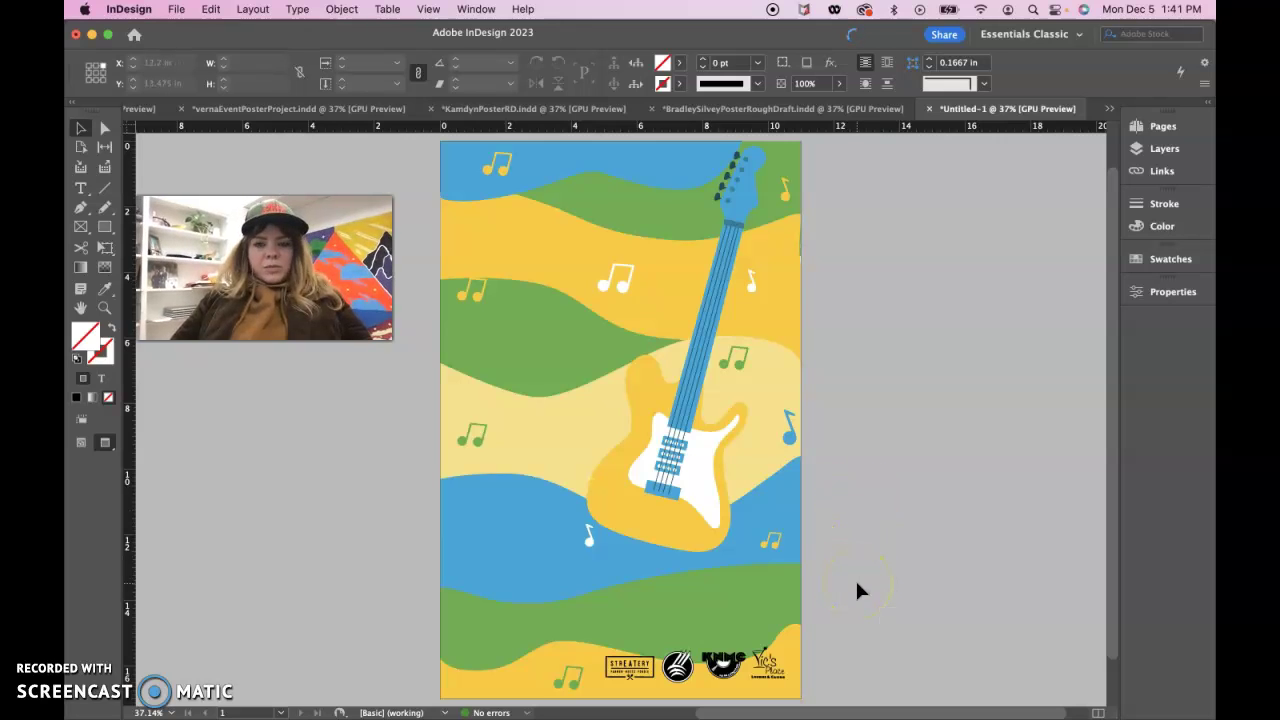
click(755, 157)
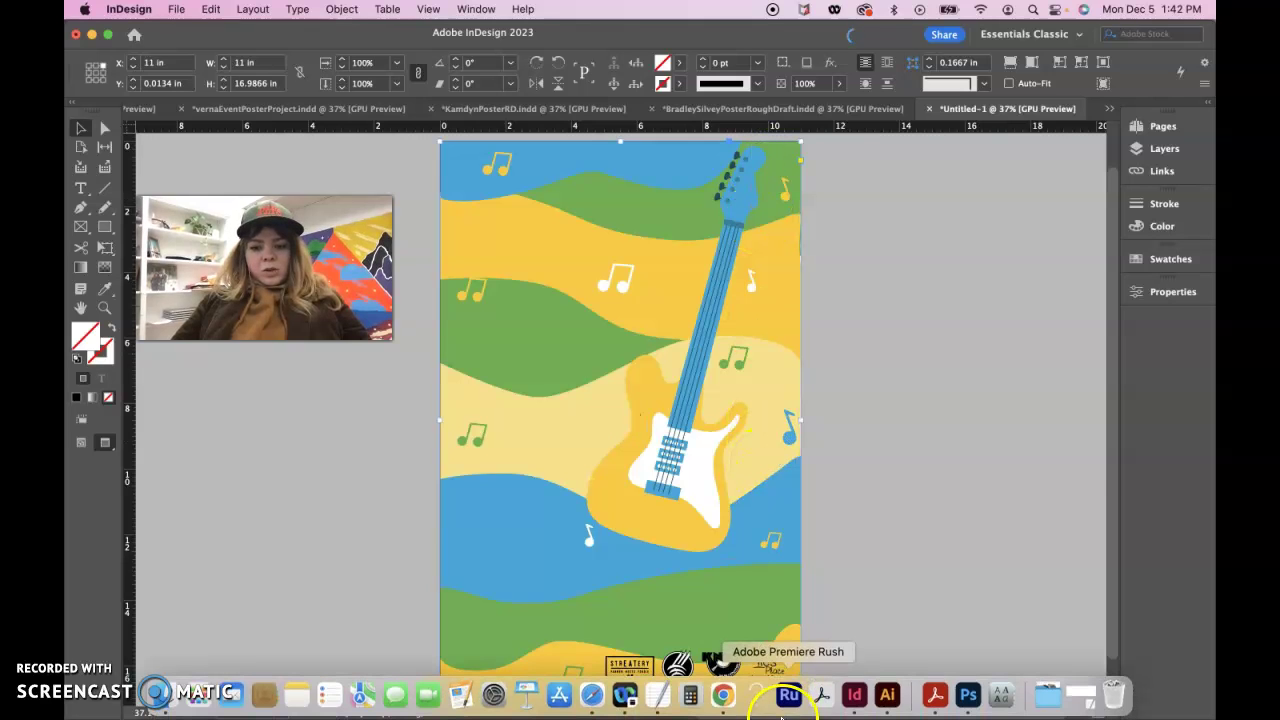
click(886, 696)
click(725, 230)
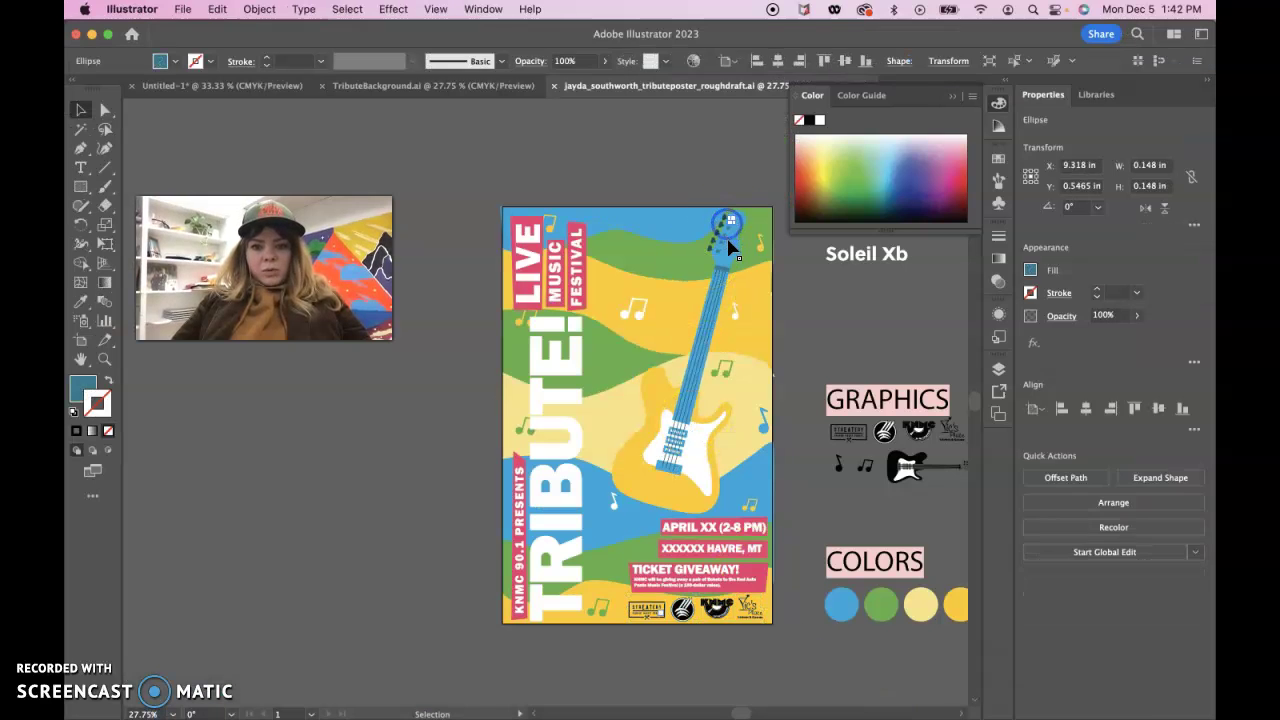
click(720, 220)
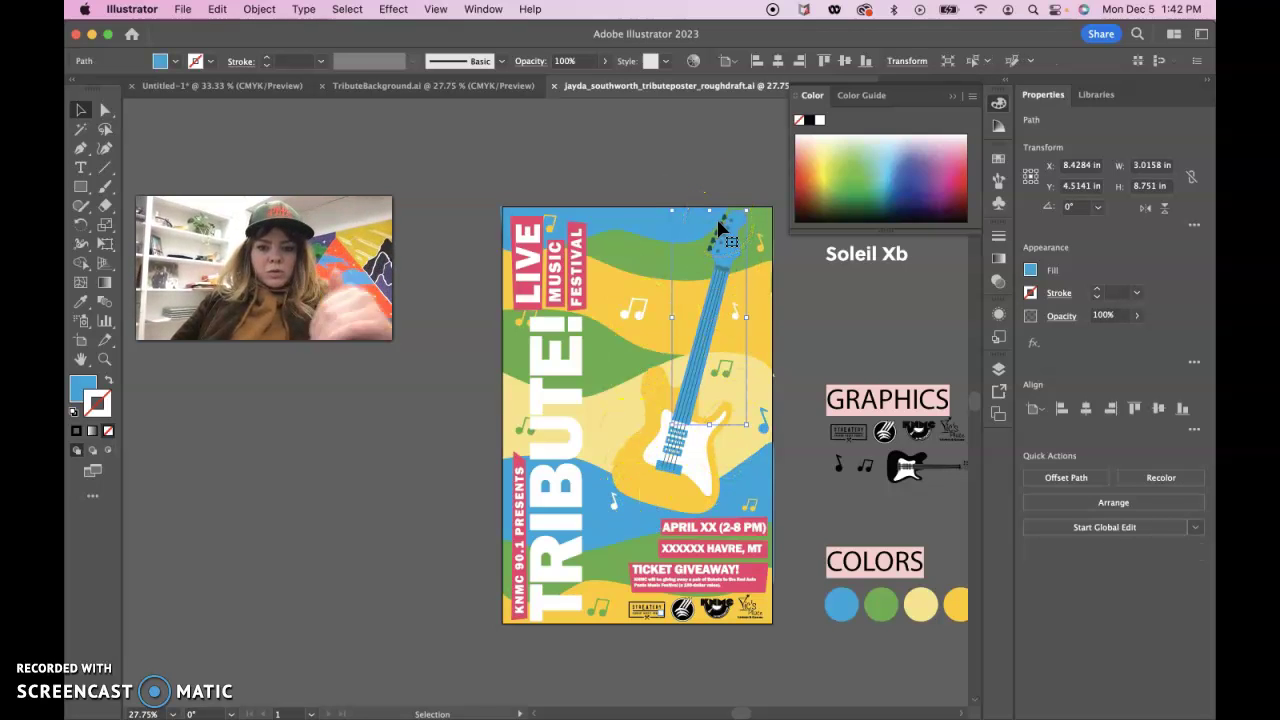
click(684, 390)
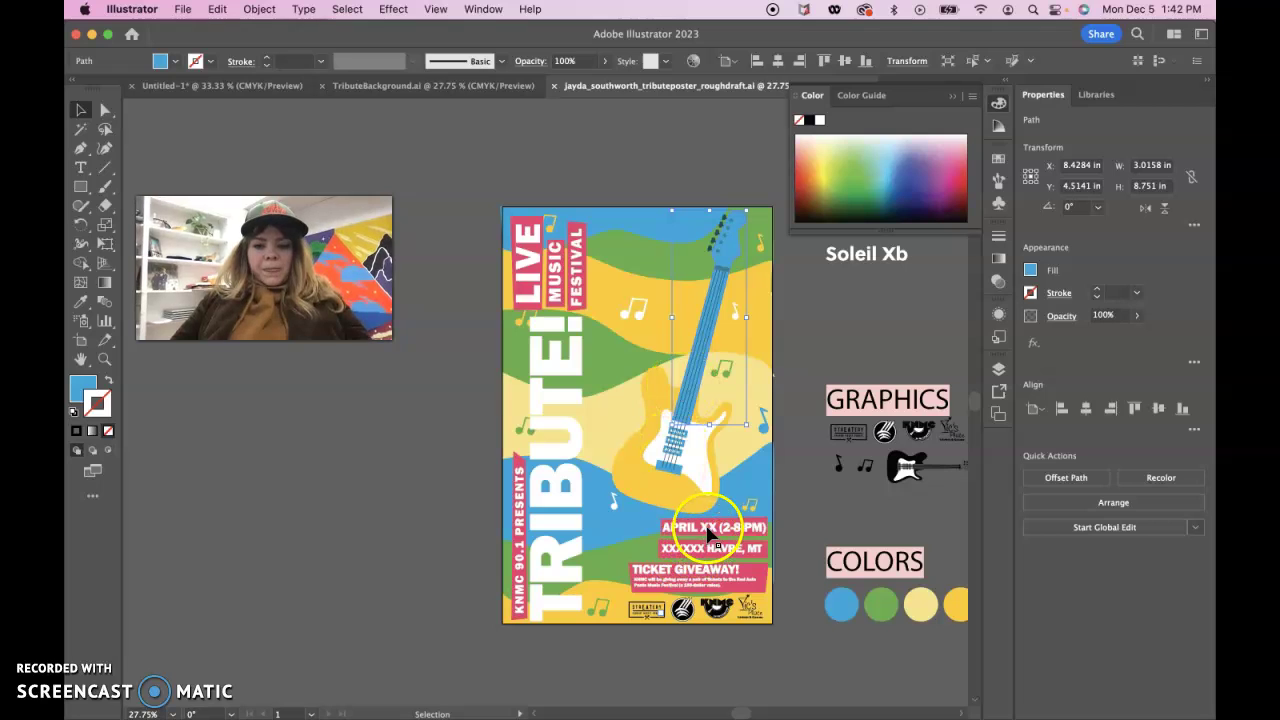
click(707, 538)
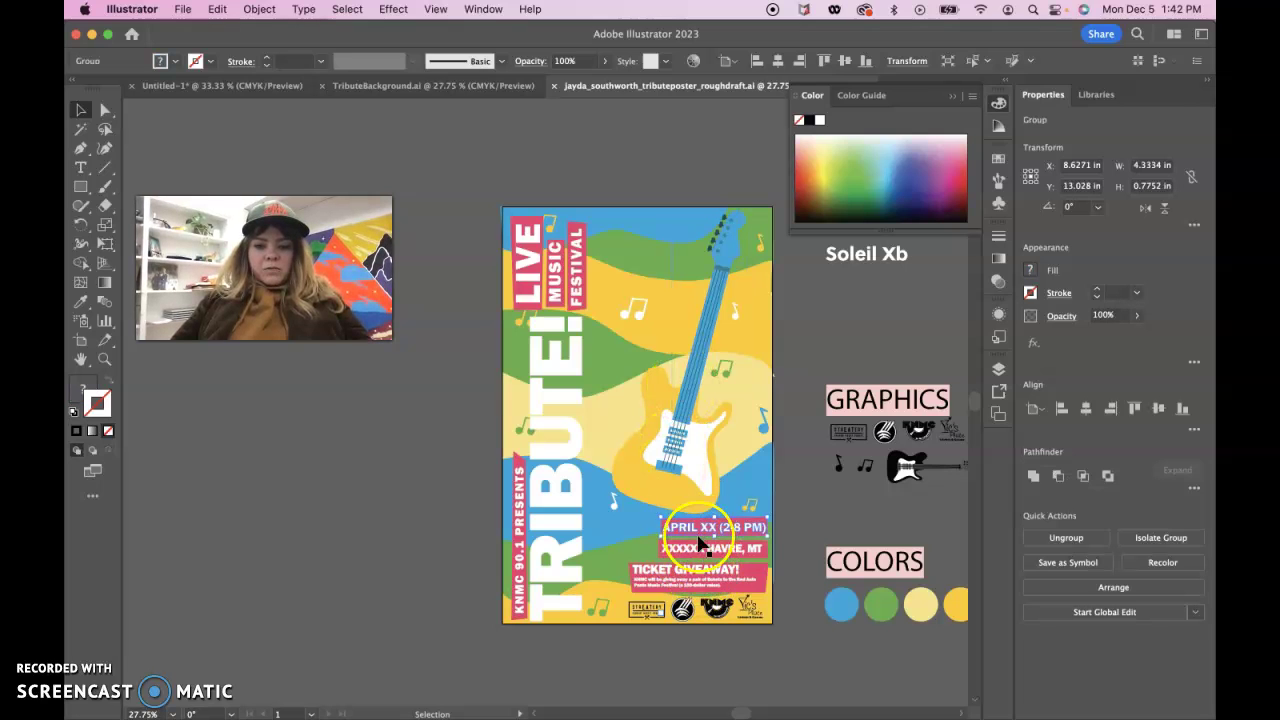
click(800, 541)
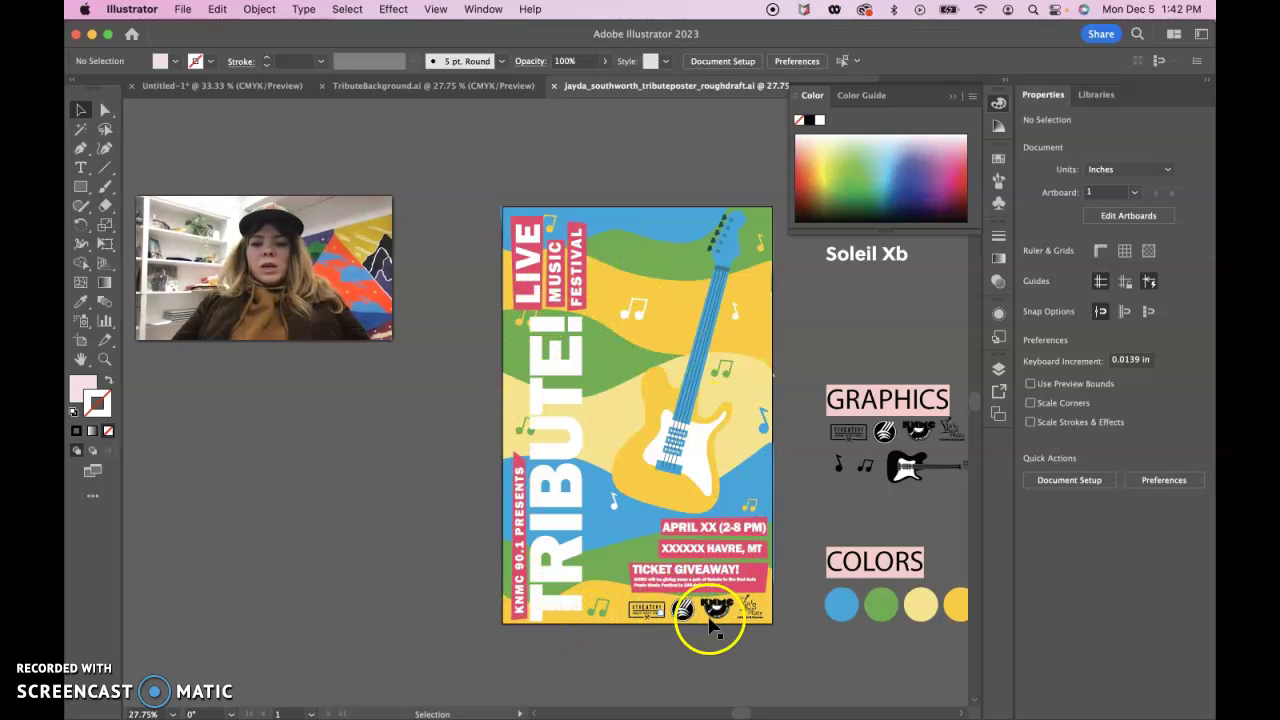
click(658, 618)
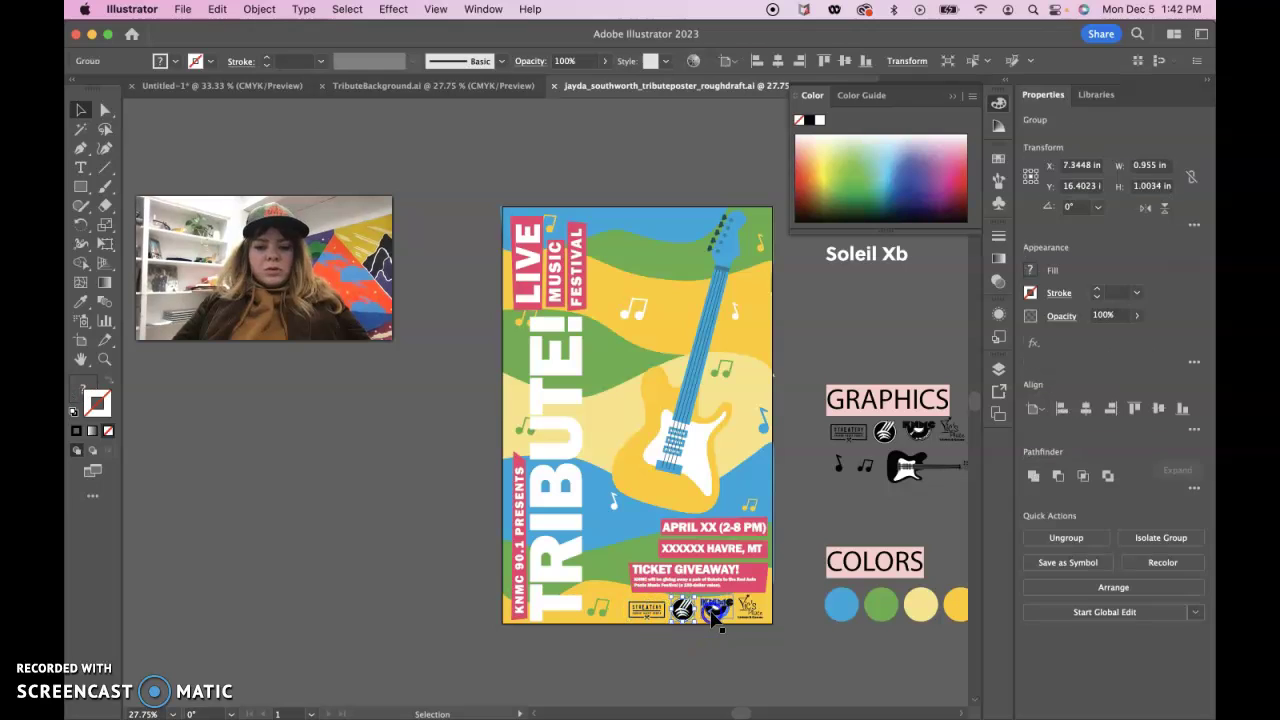
click(750, 615)
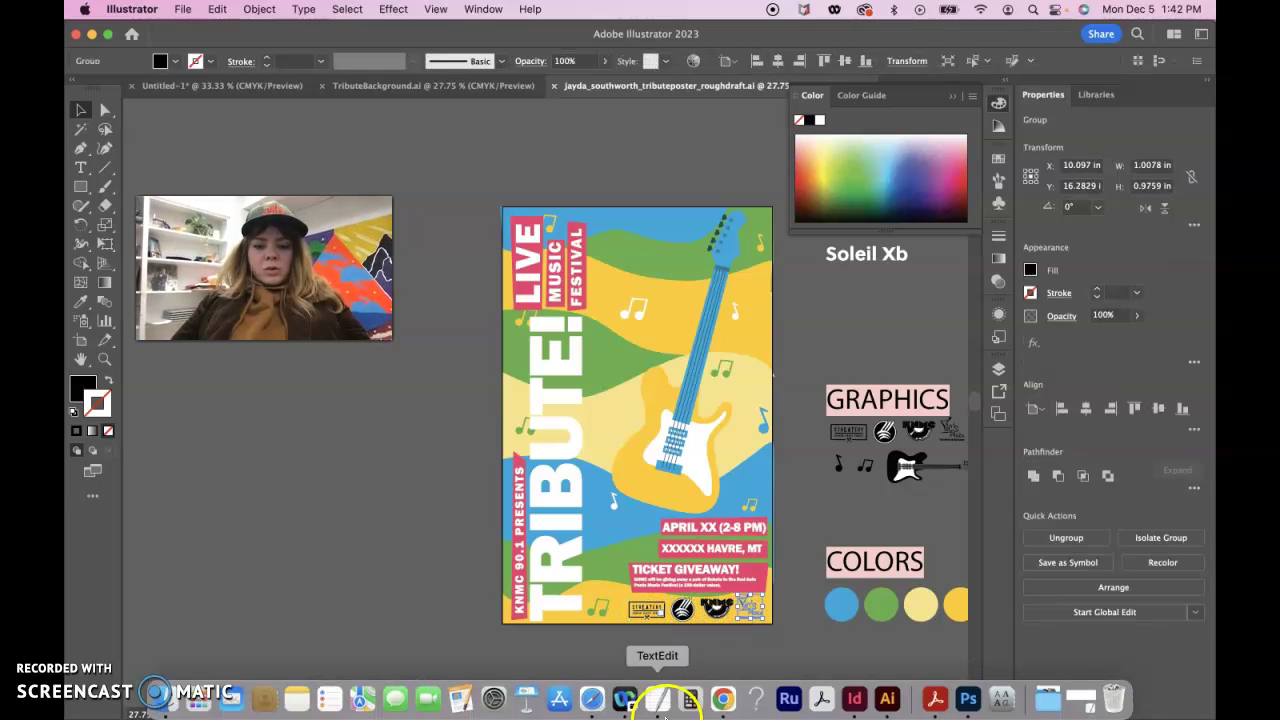
click(860, 700)
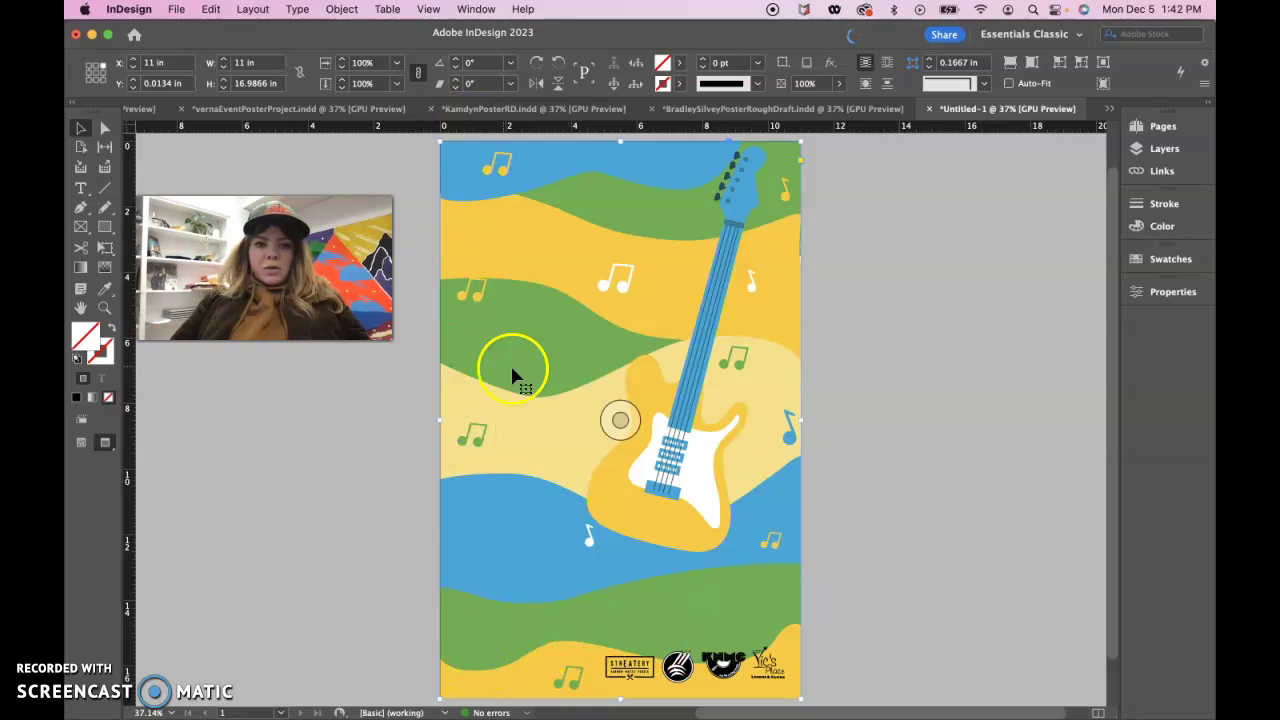
click(897, 416)
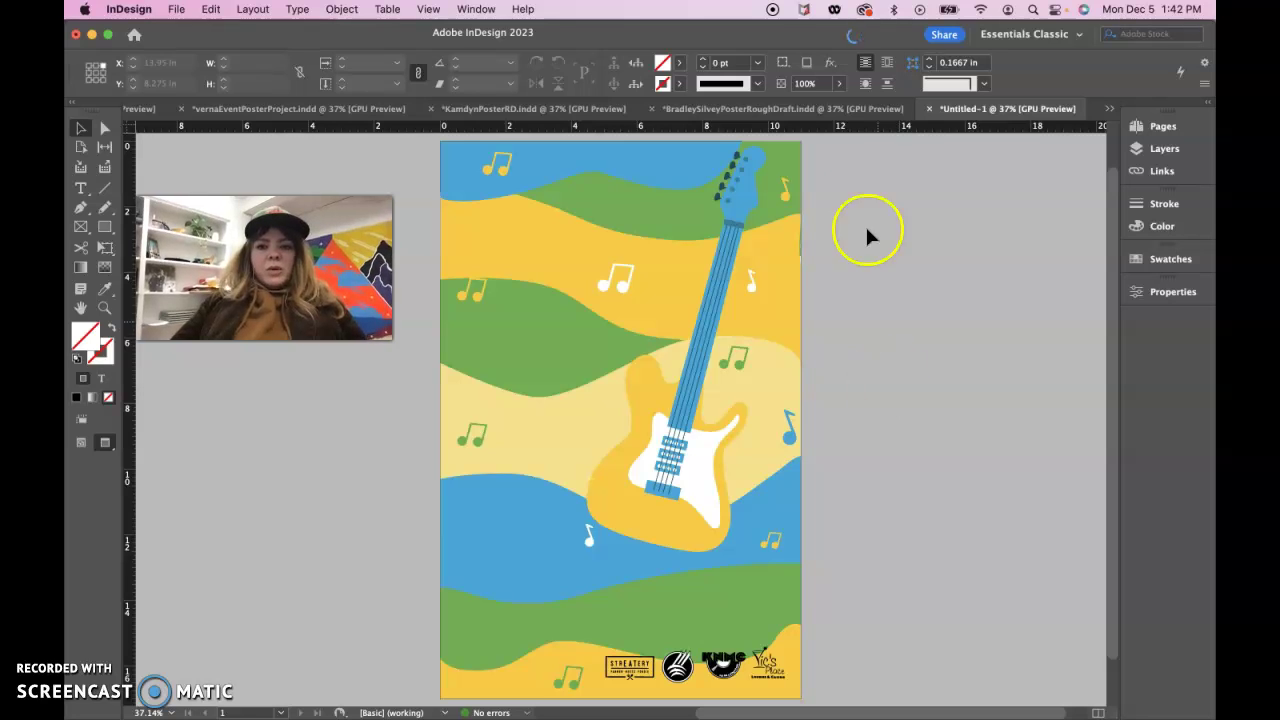
mouse_move(785, 700)
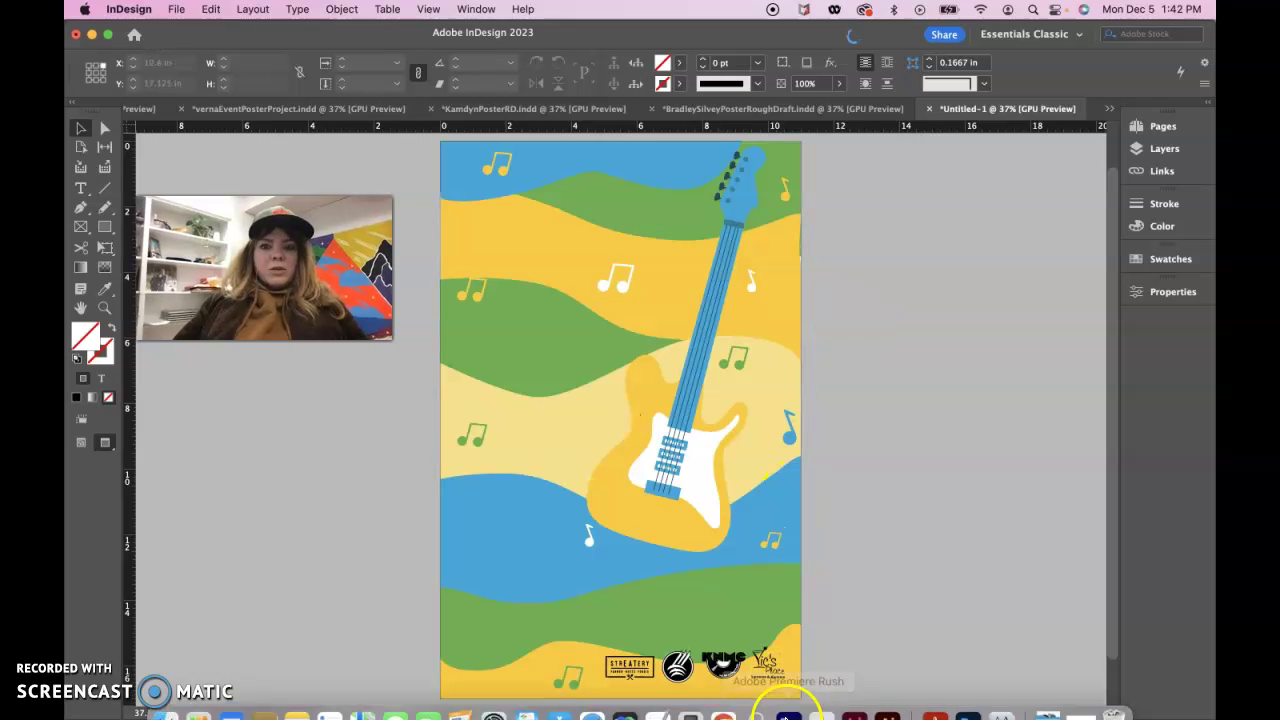
In the Illustrator rough draft, zoom in and select the ticket-giveaway text group
click(886, 695)
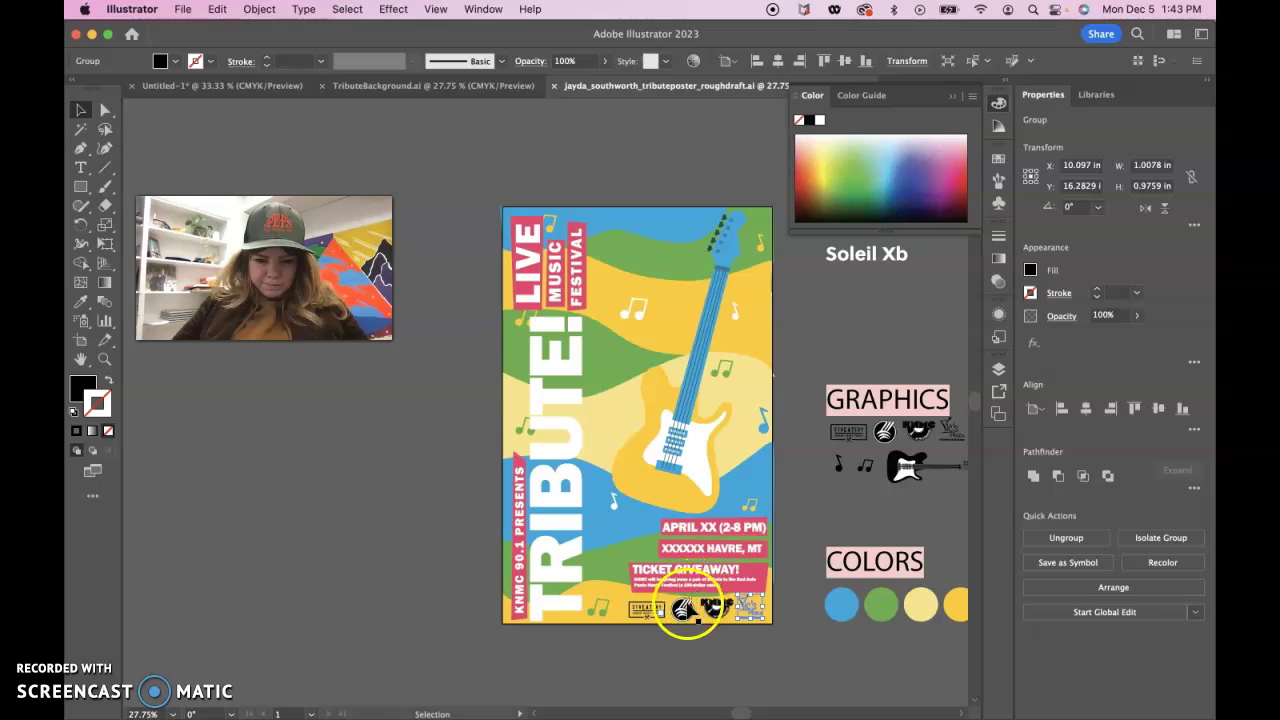
key(a)
click(713, 598)
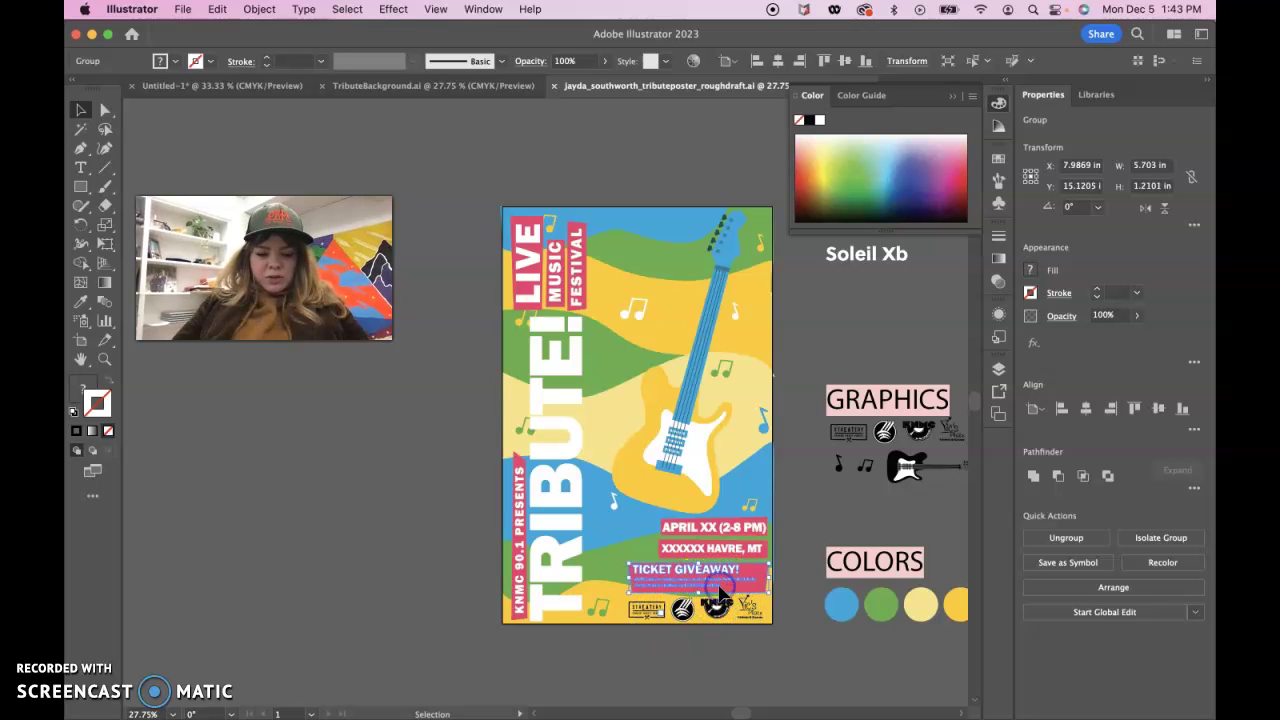
alt+scroll(715, 600, up, 5)
key(v)
click(665, 448)
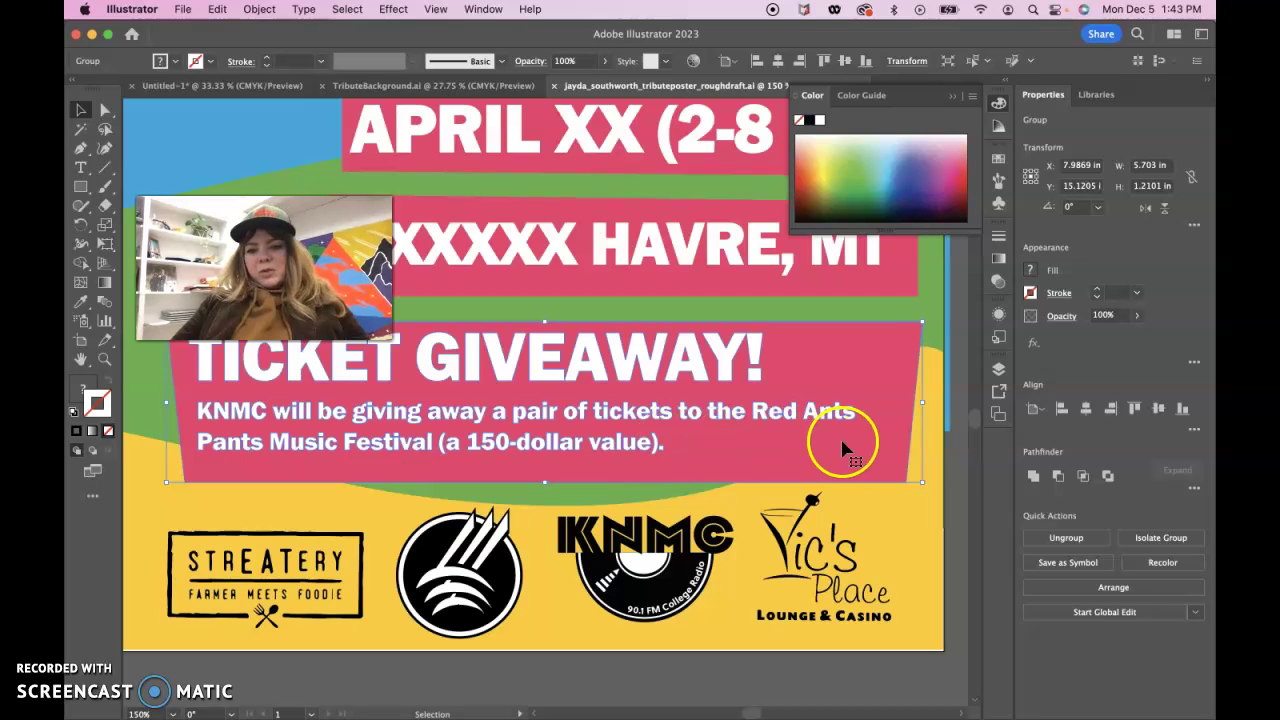
key(a)
Inspect the self-made graphics note, guitar graphic, round sponsor logo and STREATERY logo
alt+scroll(500, 580, down, 2)
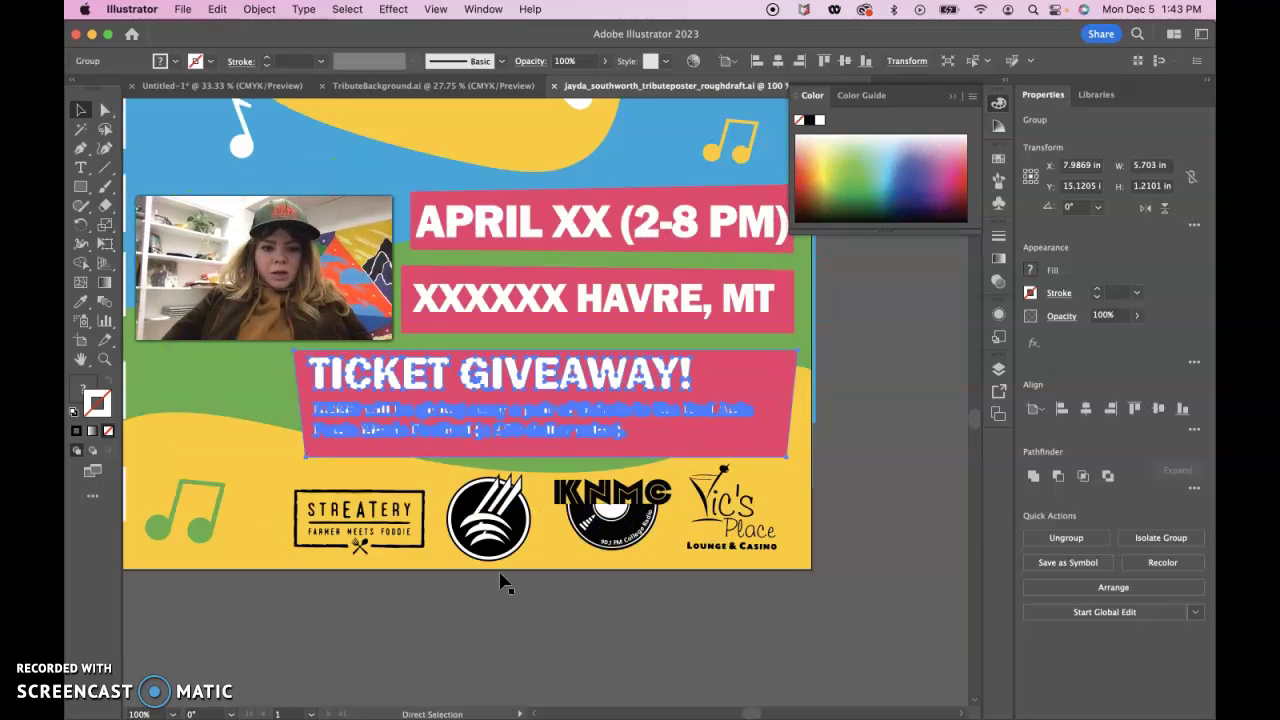
alt+scroll(500, 582, down, 2)
scroll(500, 583, up, 2)
scroll(500, 583, up, 2)
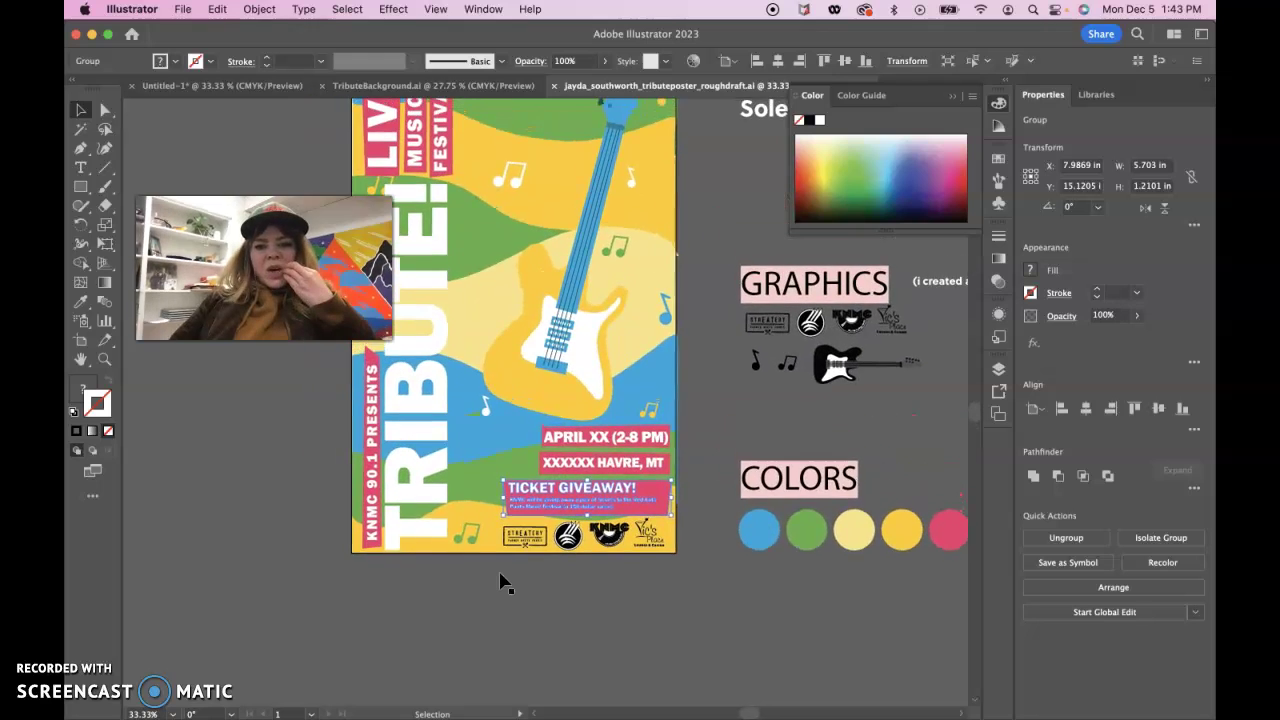
scroll(500, 583, up, 2)
scroll(500, 583, up, 1)
scroll(500, 580, right, 2)
scroll(728, 428, right, 1)
scroll(728, 432, right, 2)
click(763, 366)
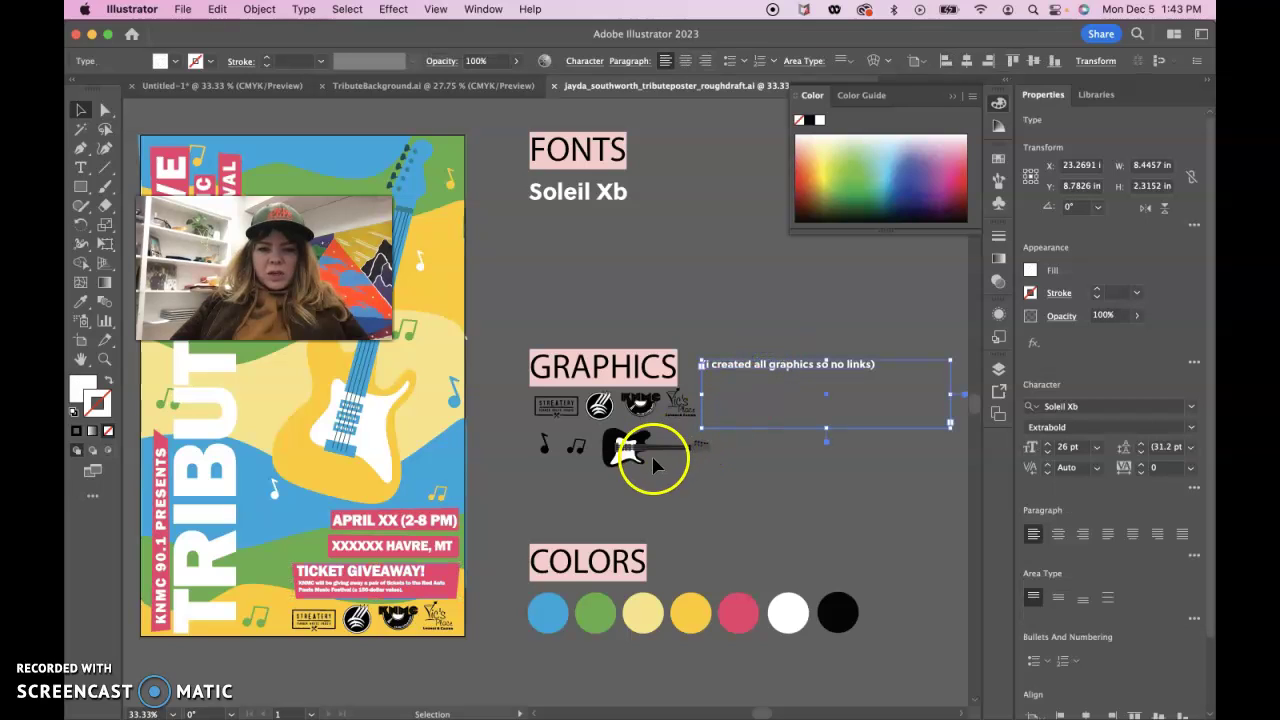
click(652, 452)
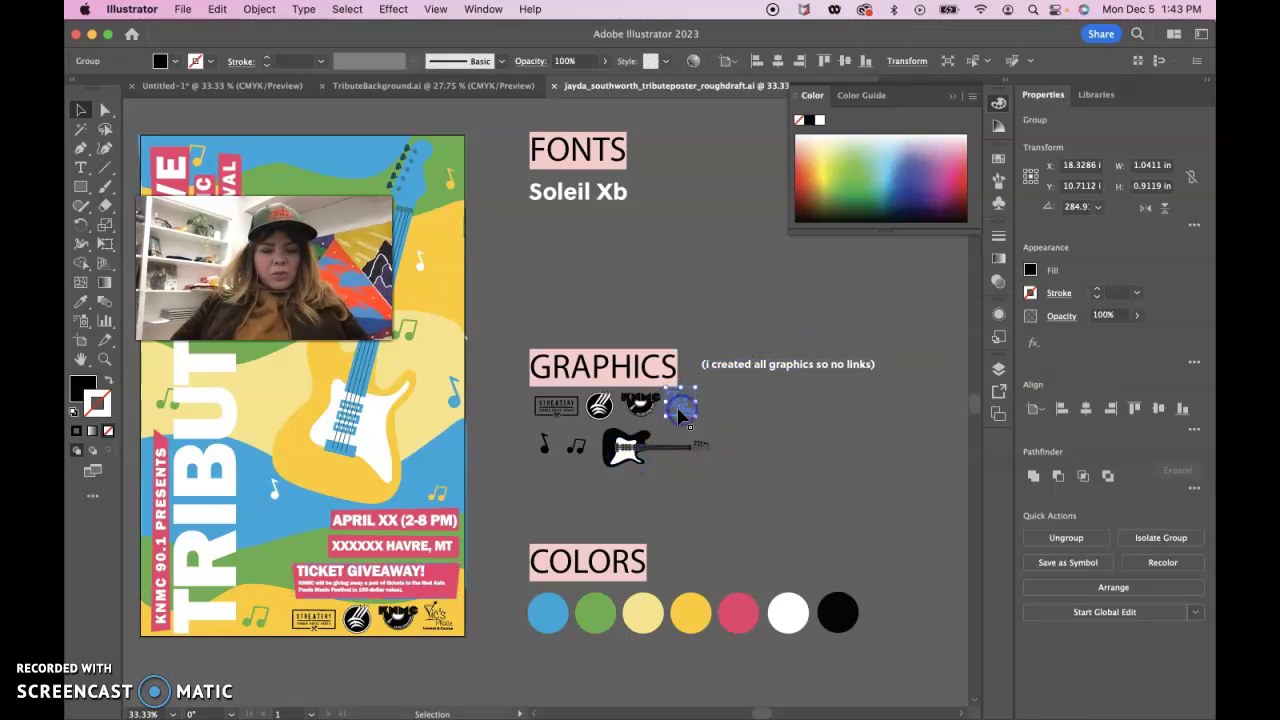
click(598, 405)
click(566, 418)
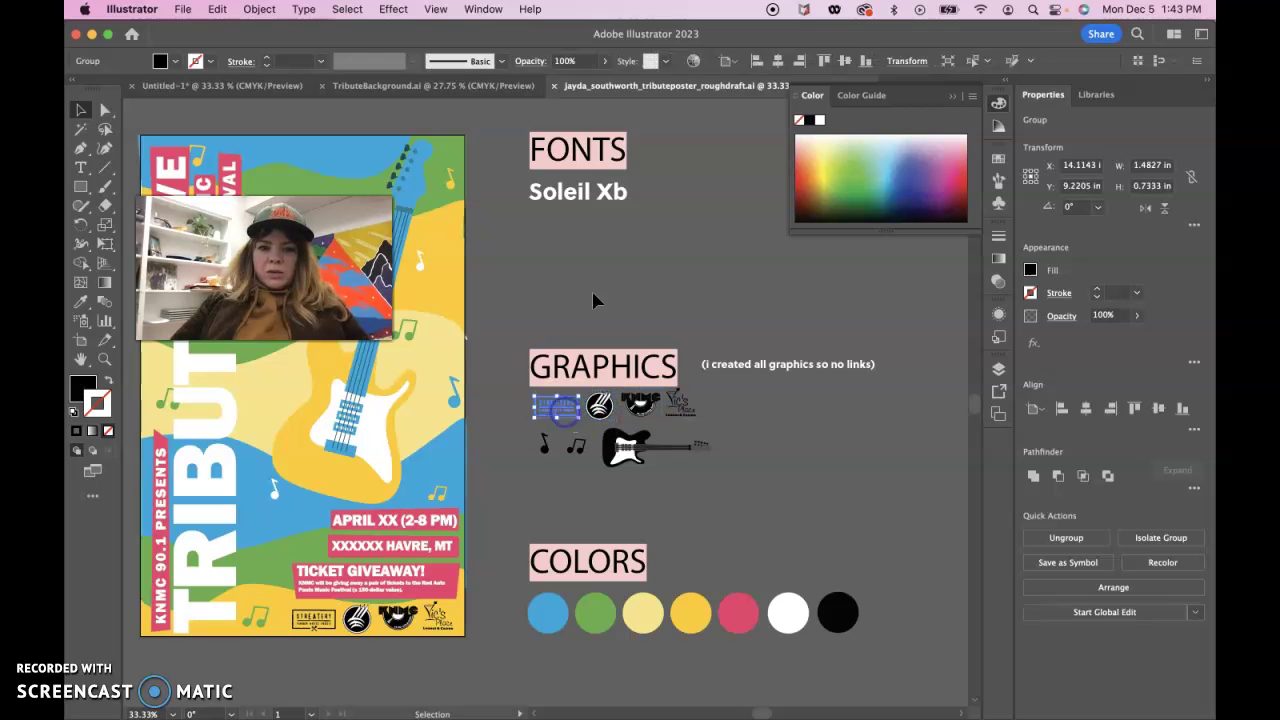
Pan back left across the draft and switch to the InDesign poster
scroll(606, 229, left, 5)
scroll(607, 240, left, 3)
scroll(607, 240, left, 3)
click(689, 697)
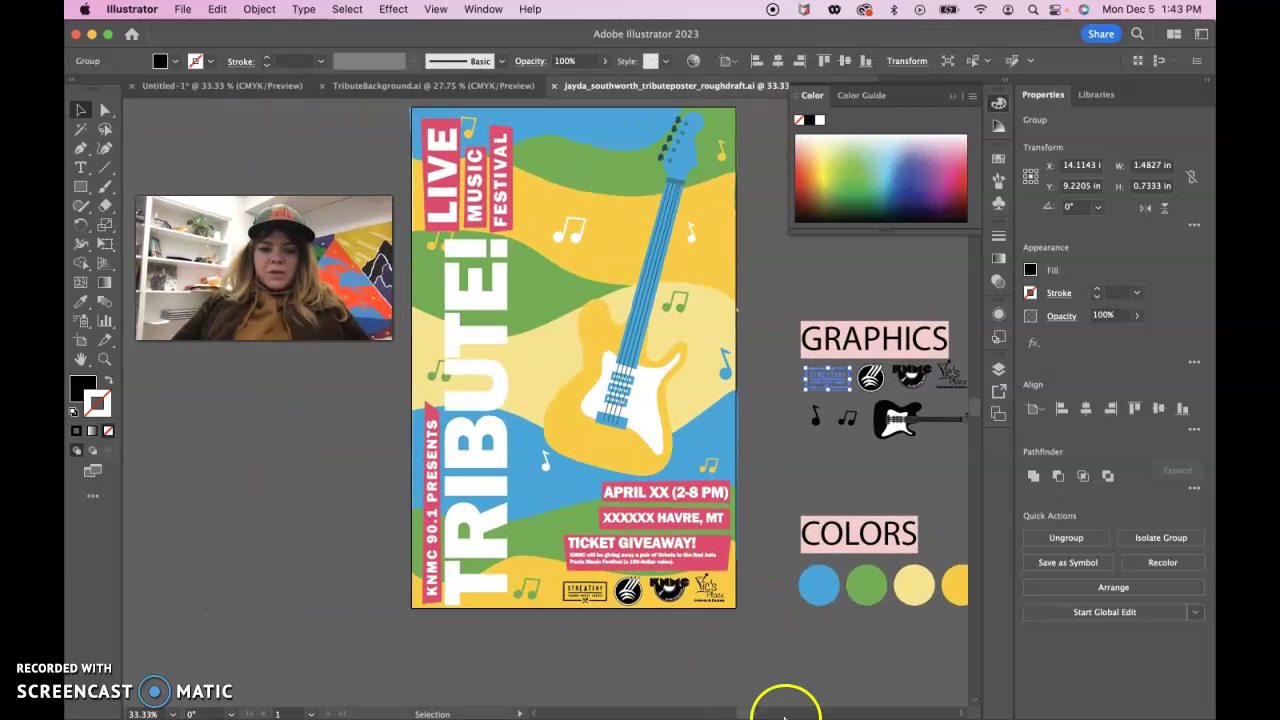
click(855, 697)
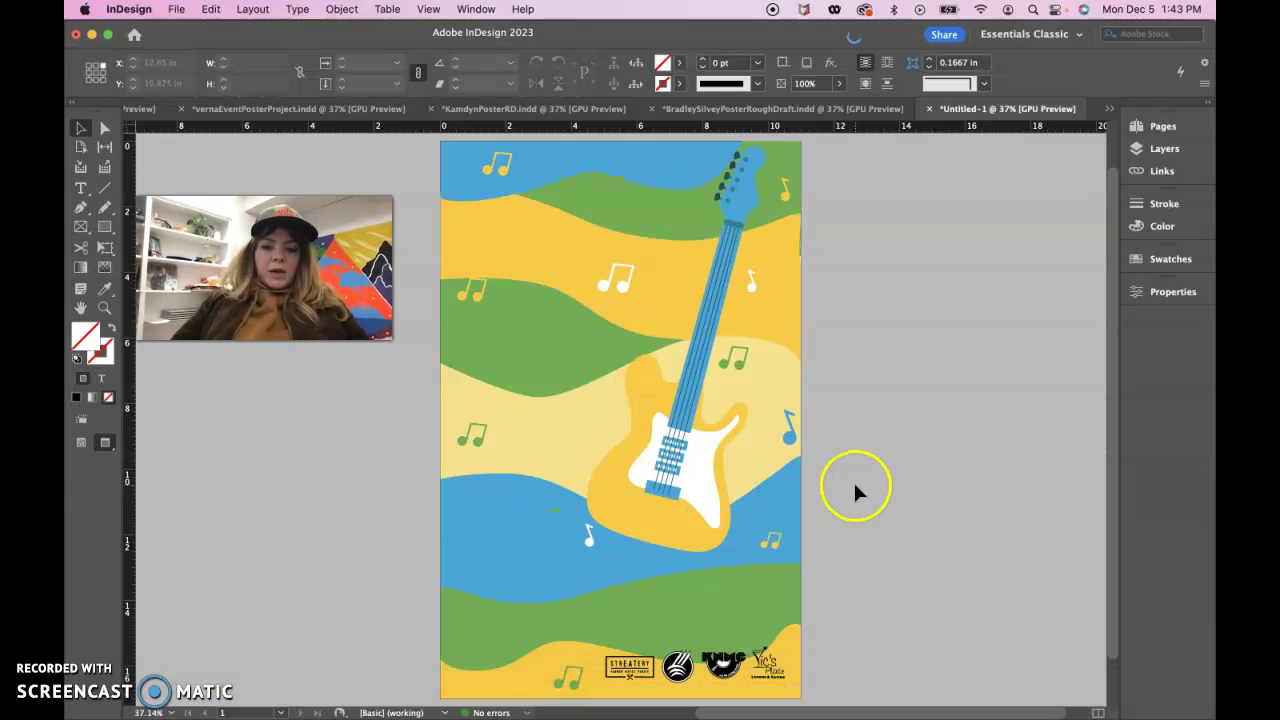
click(886, 697)
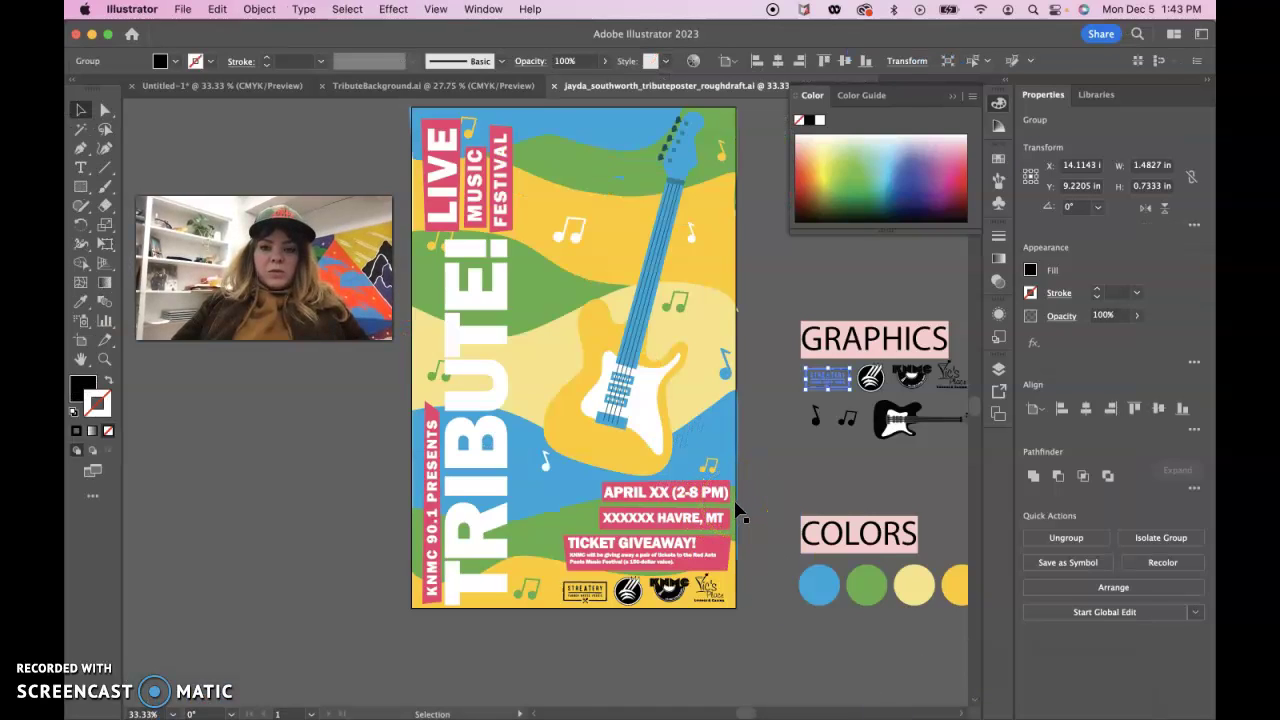
click(952, 95)
click(796, 251)
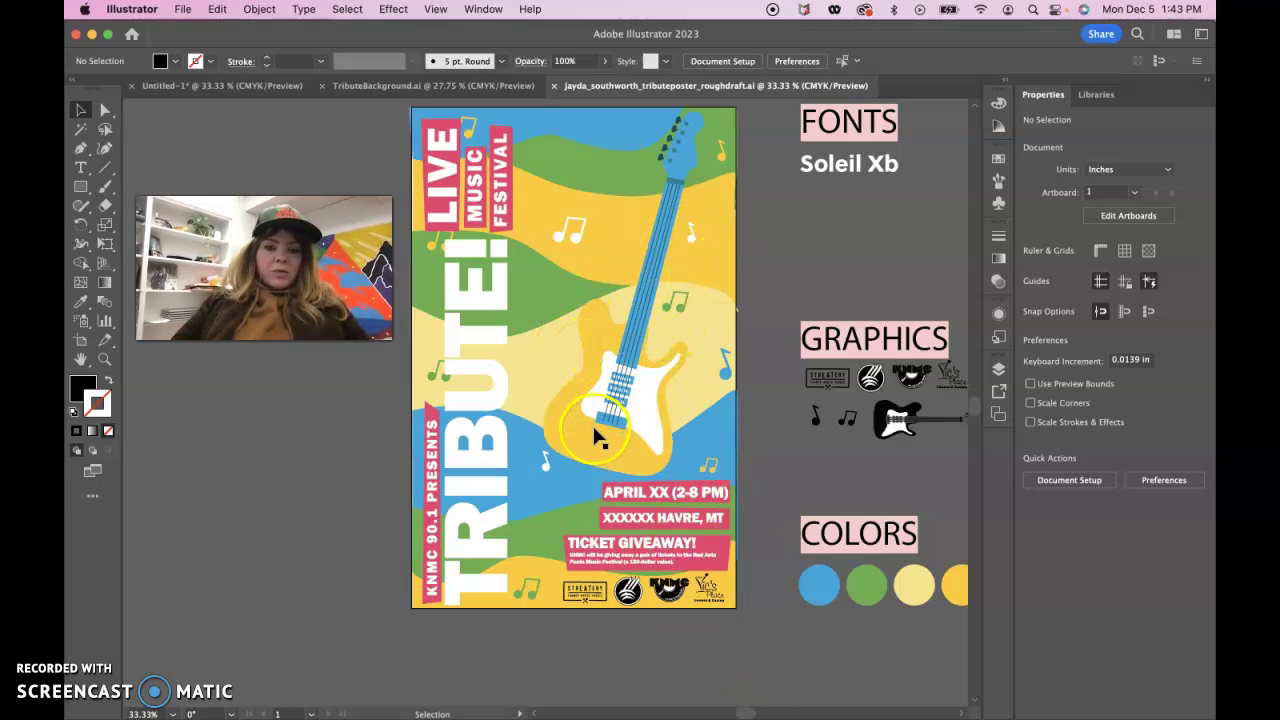
mouse_move(887, 712)
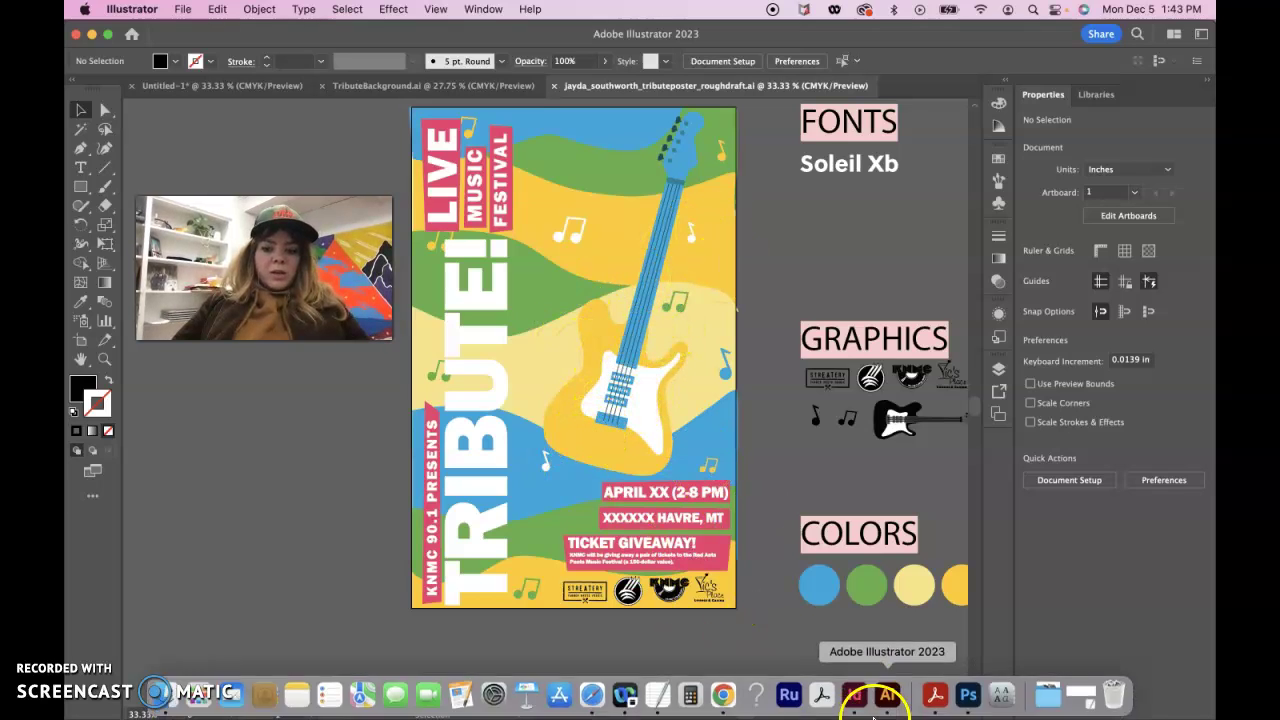
click(855, 695)
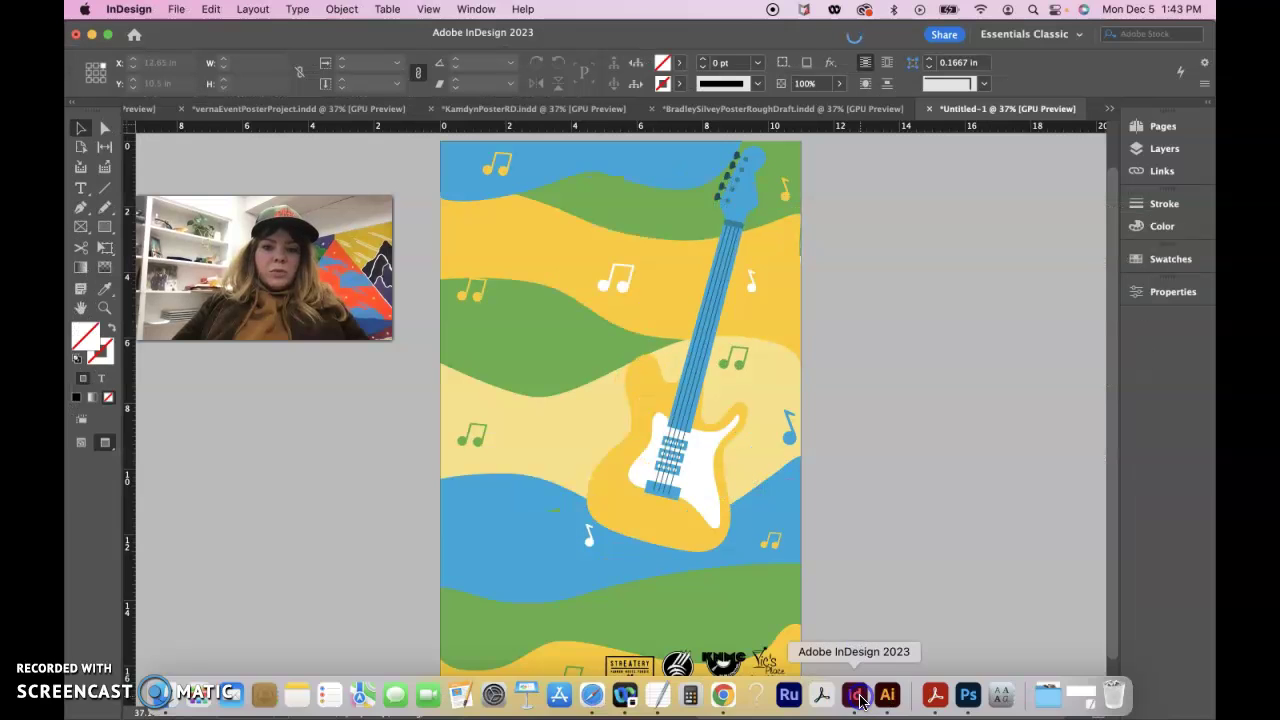
click(614, 398)
click(679, 378)
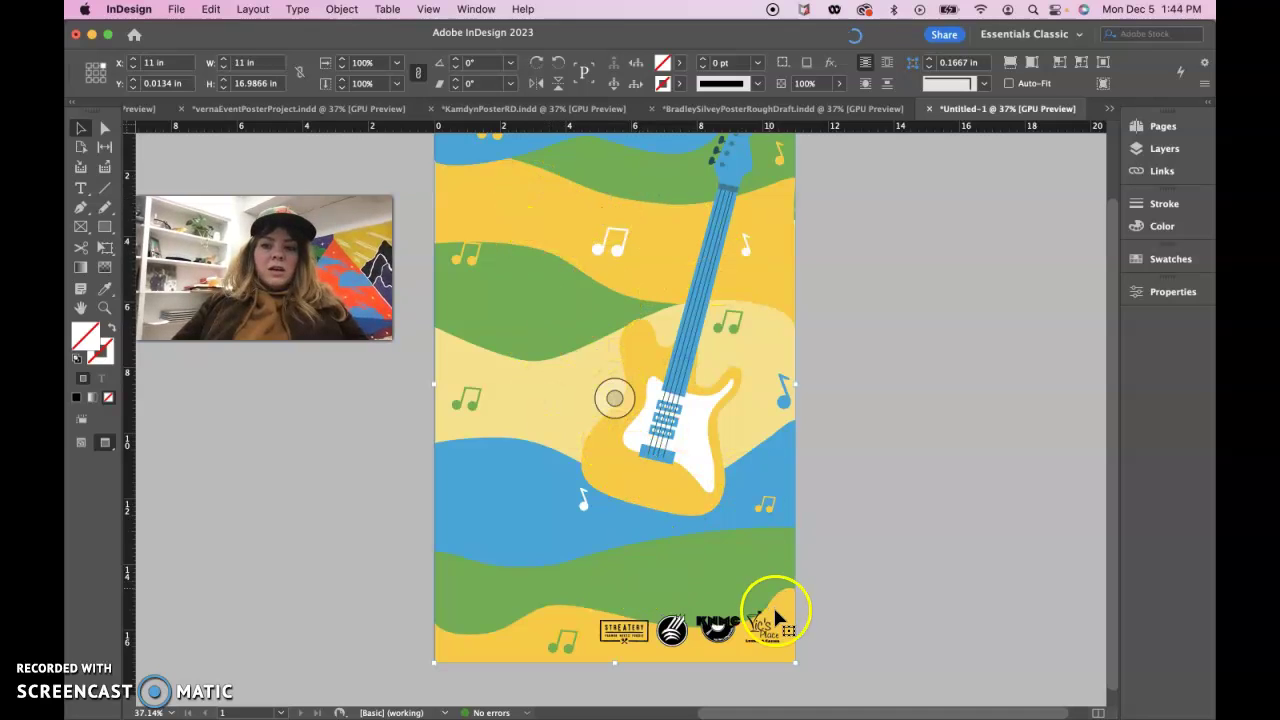
click(880, 695)
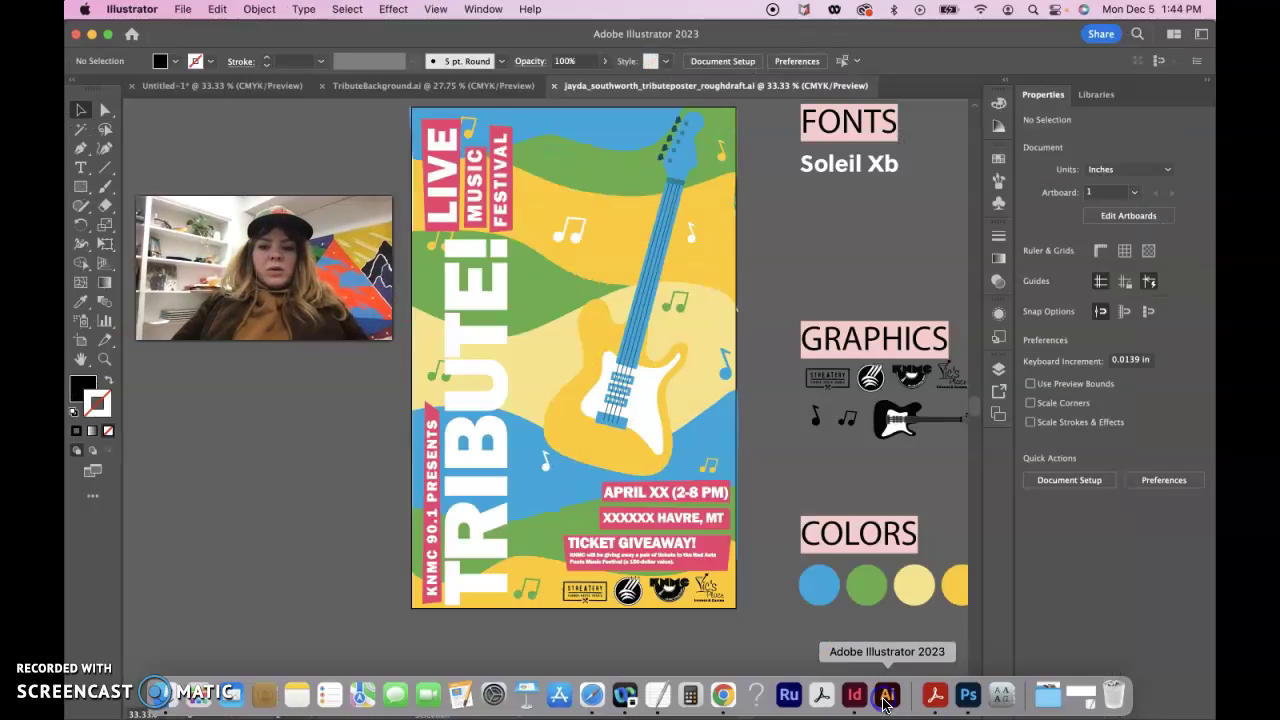
click(657, 500)
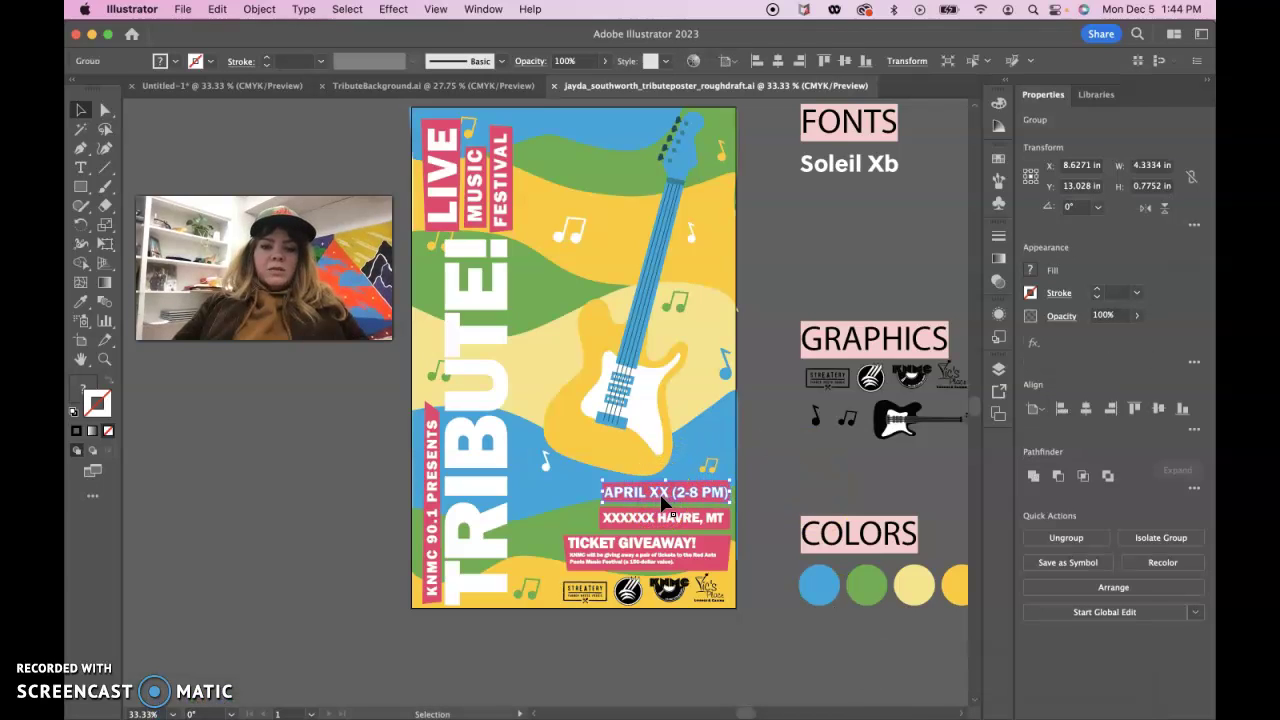
click(668, 518)
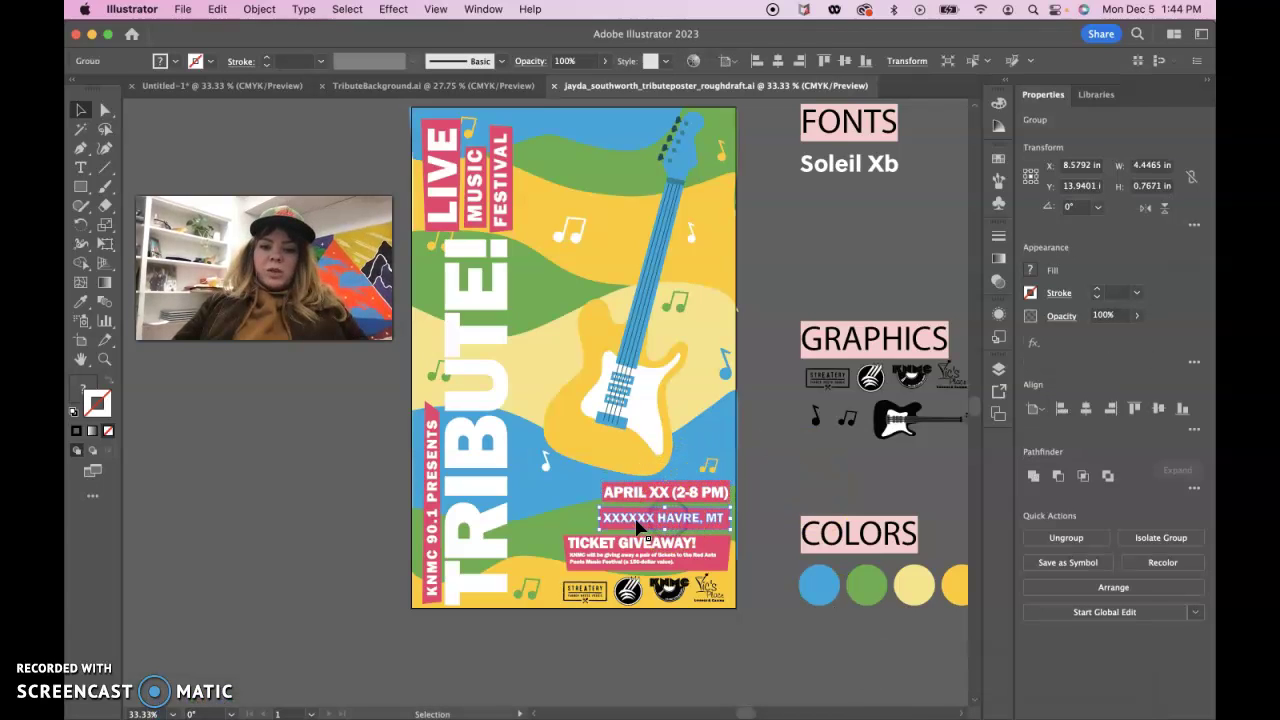
double_click(638, 521)
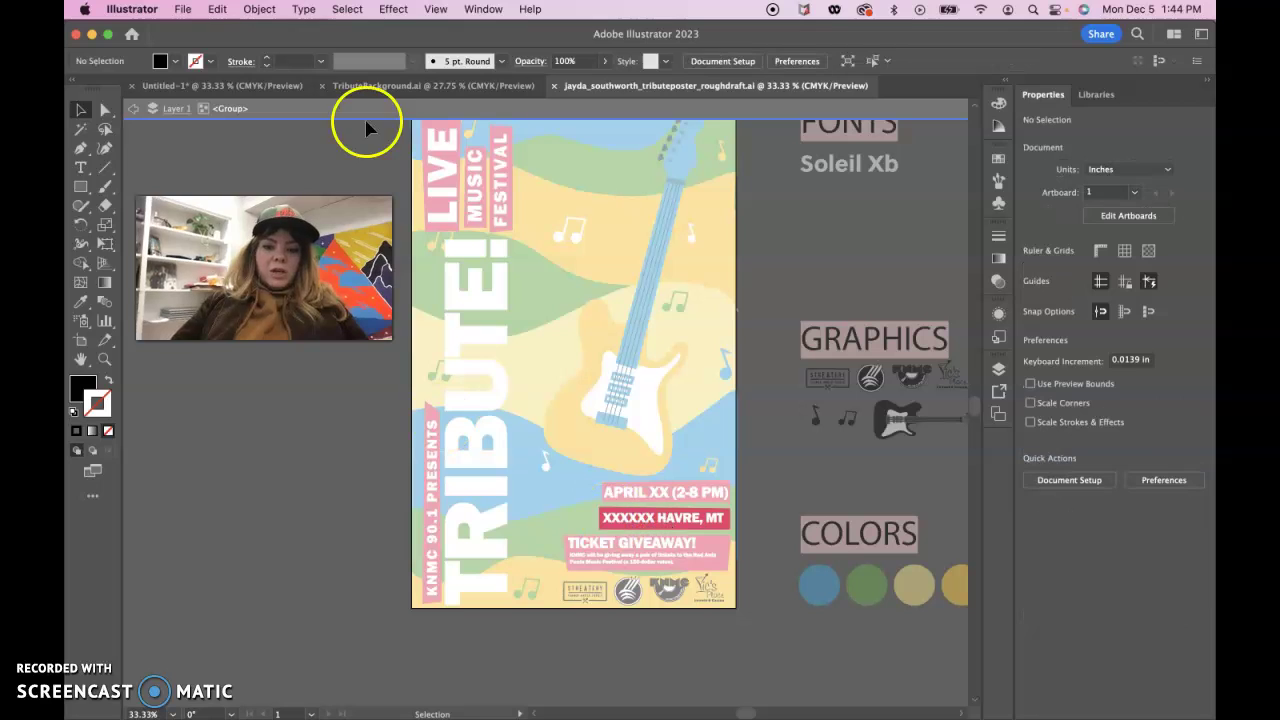
click(130, 108)
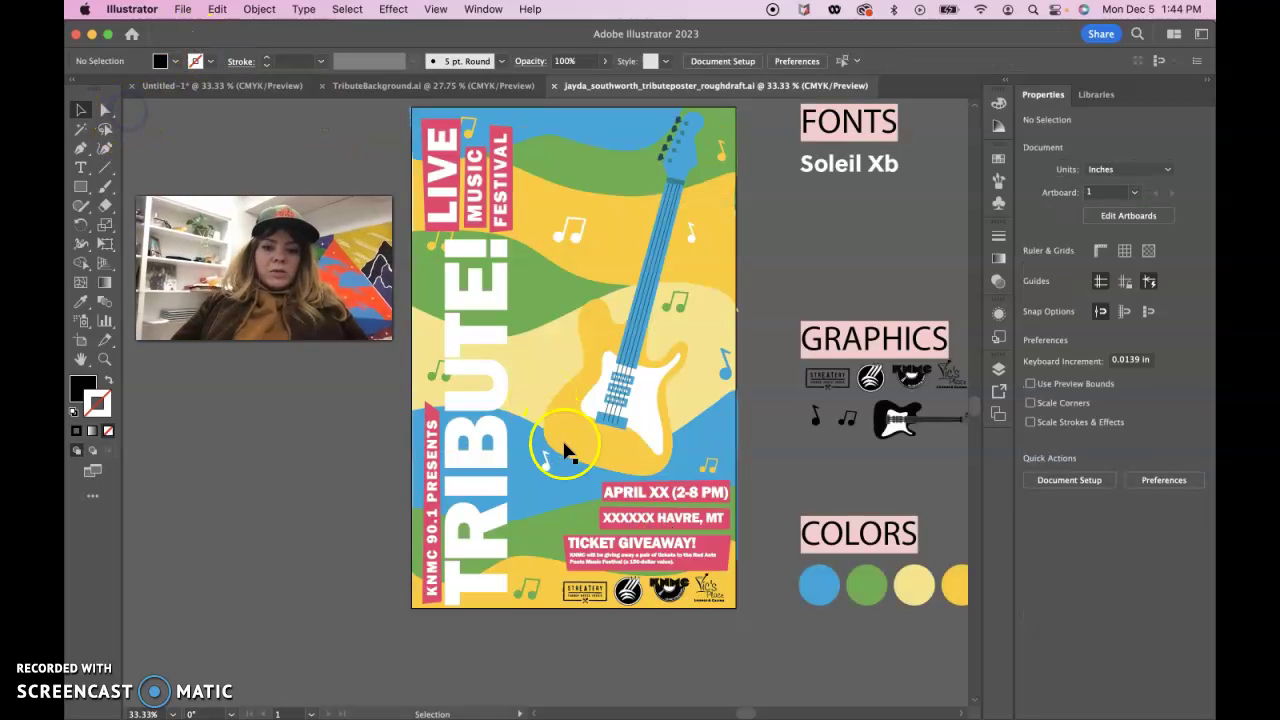
click(852, 697)
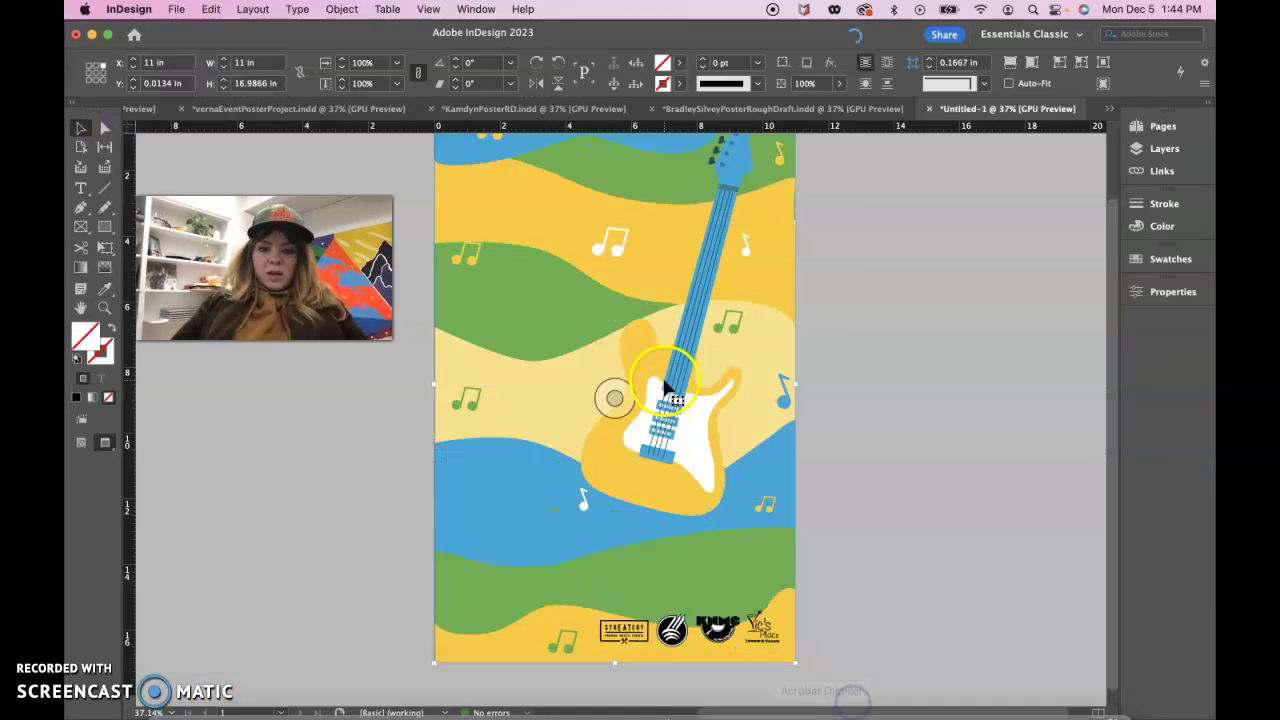
click(176, 9)
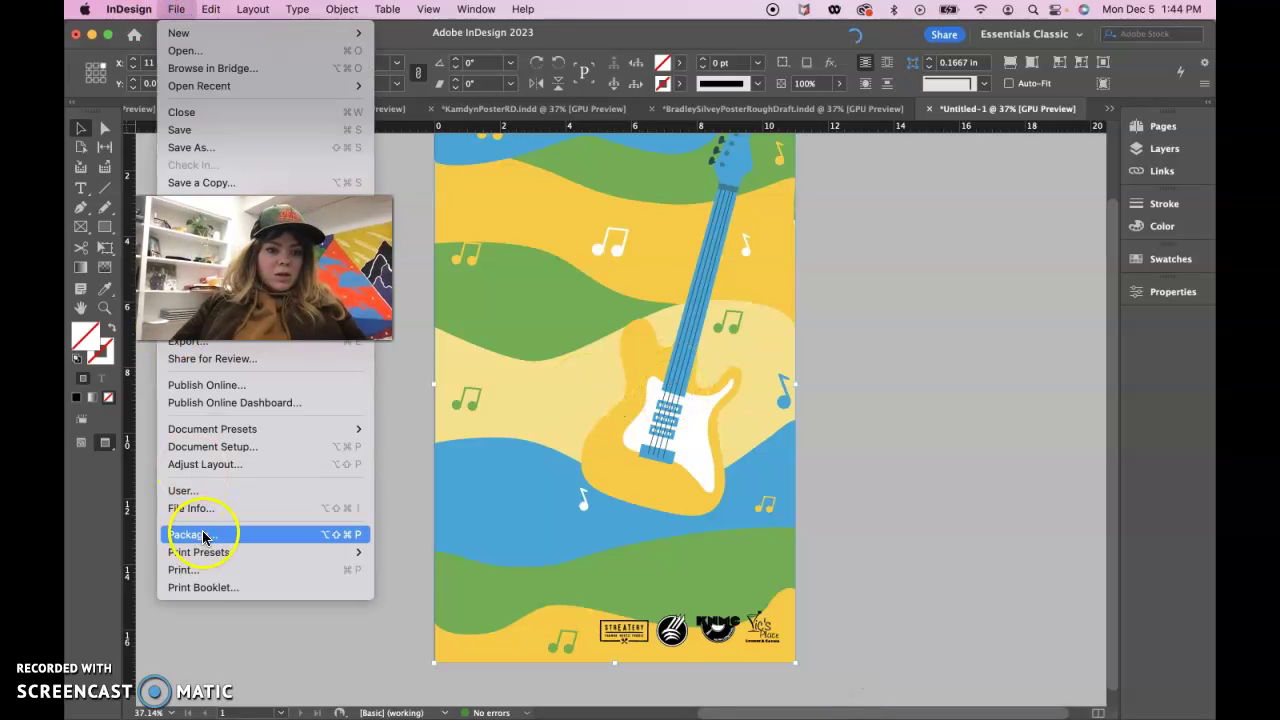
click(390, 518)
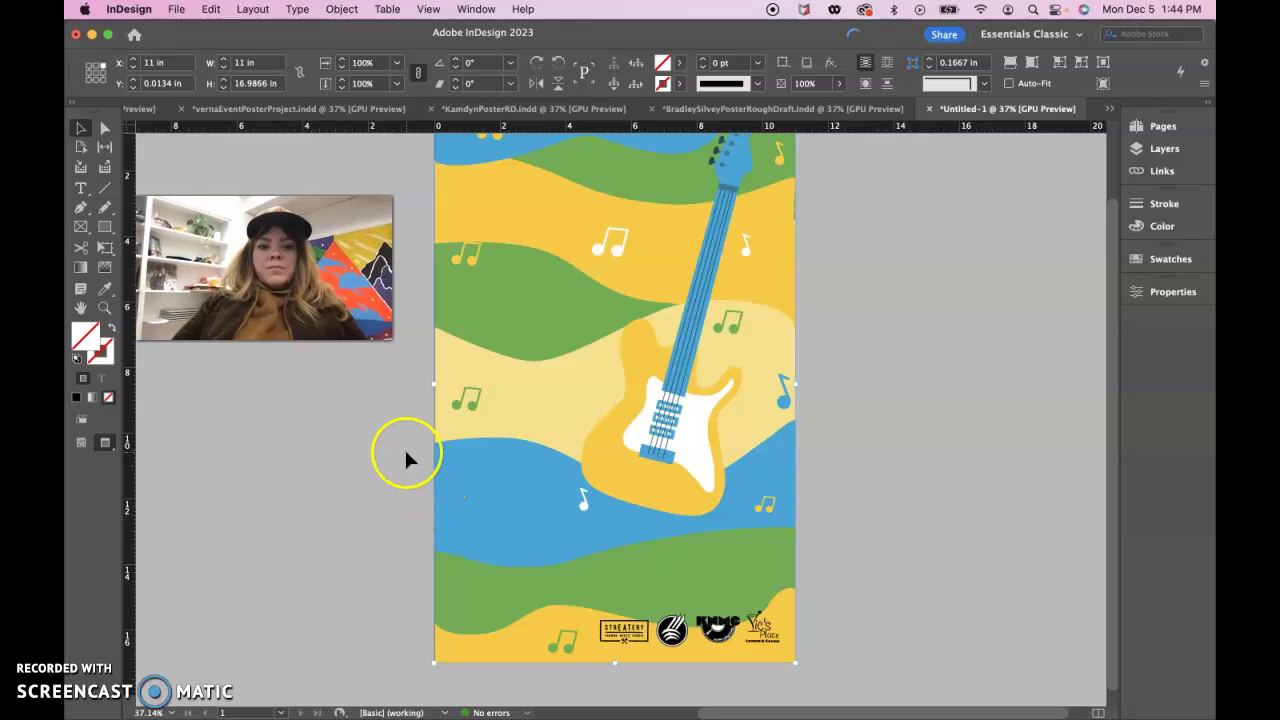
scroll(404, 447, up, 2)
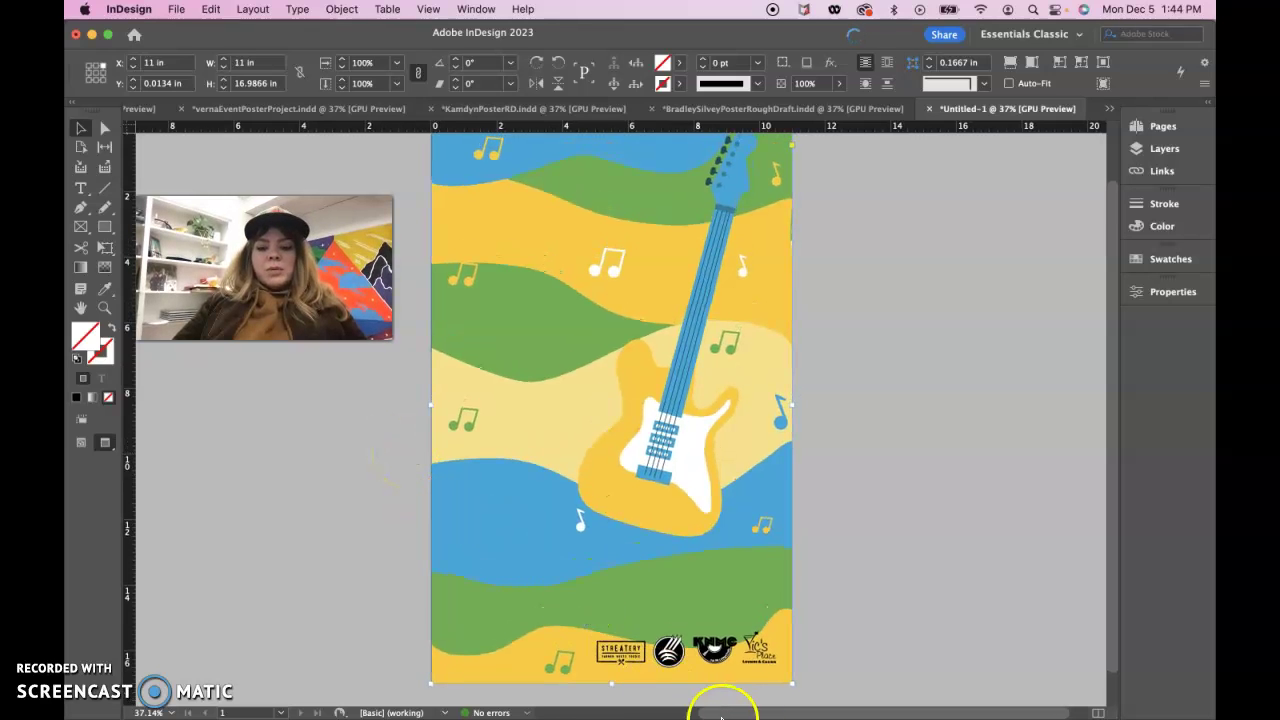
mouse_move(888, 695)
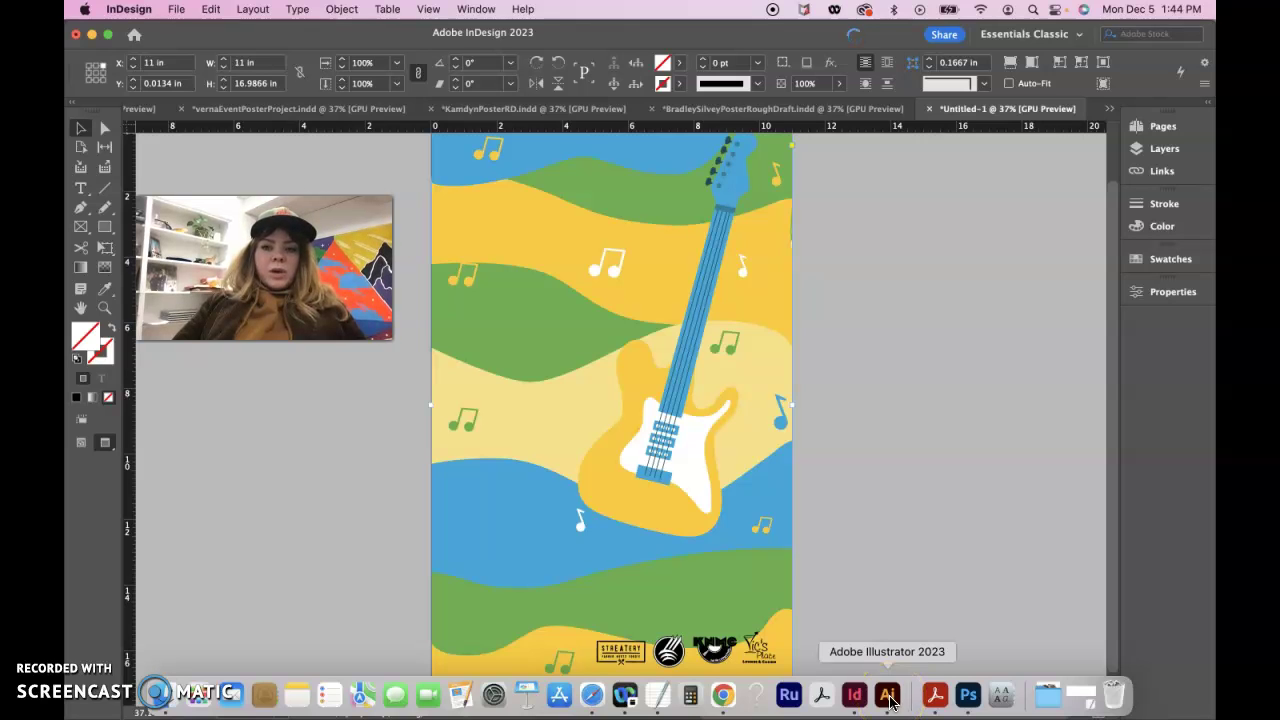
Zoom the InDesign poster out to 25% with nothing selected, then bring the Illustrator draft forward
click(890, 703)
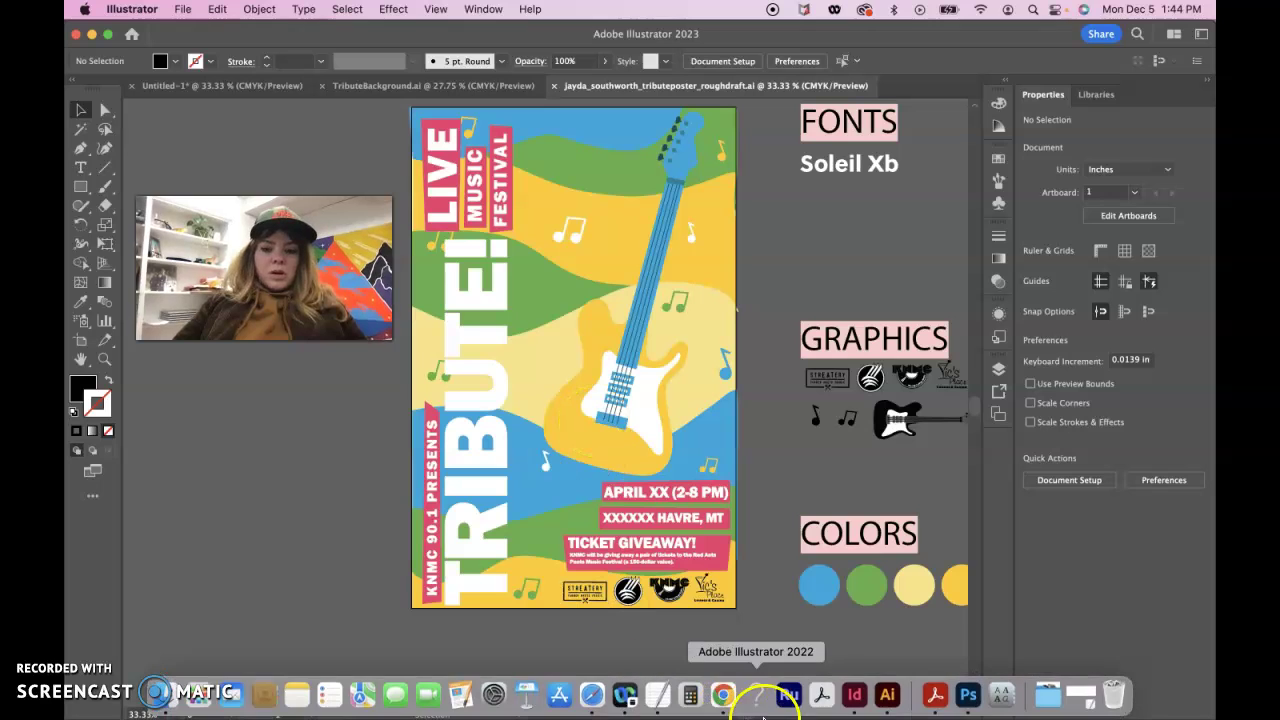
click(858, 700)
click(866, 479)
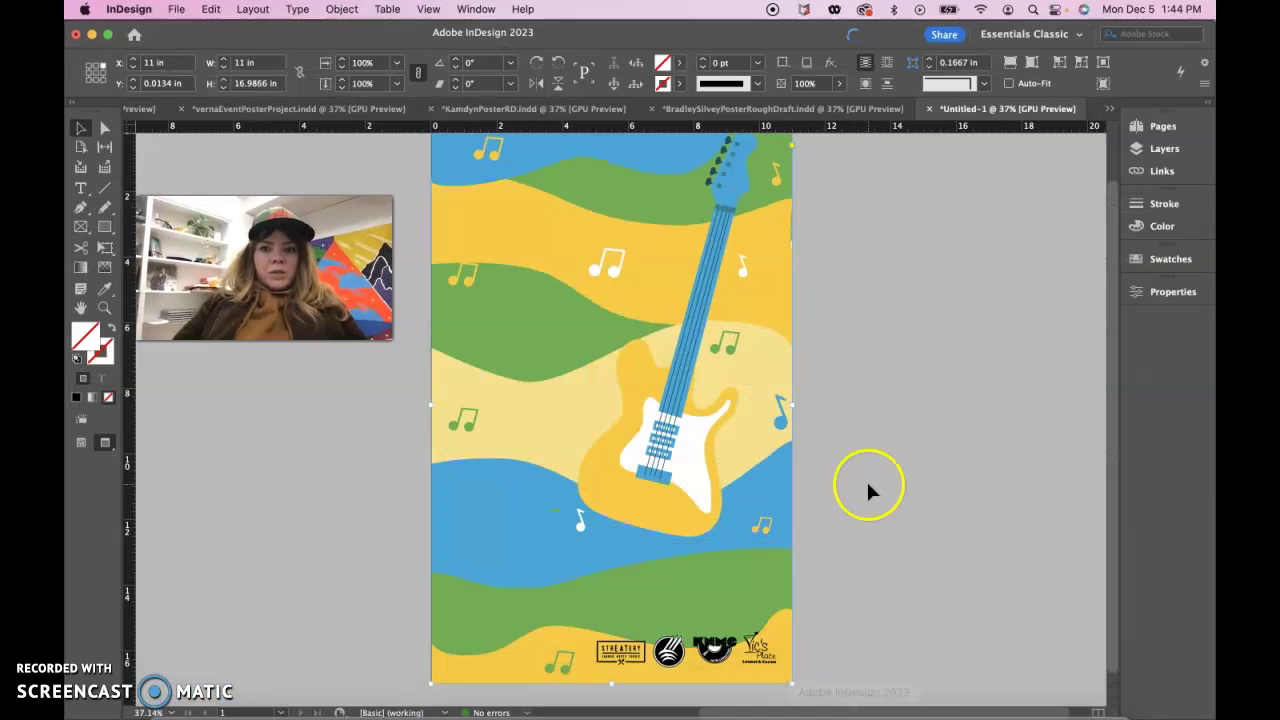
scroll(866, 479, down, 1)
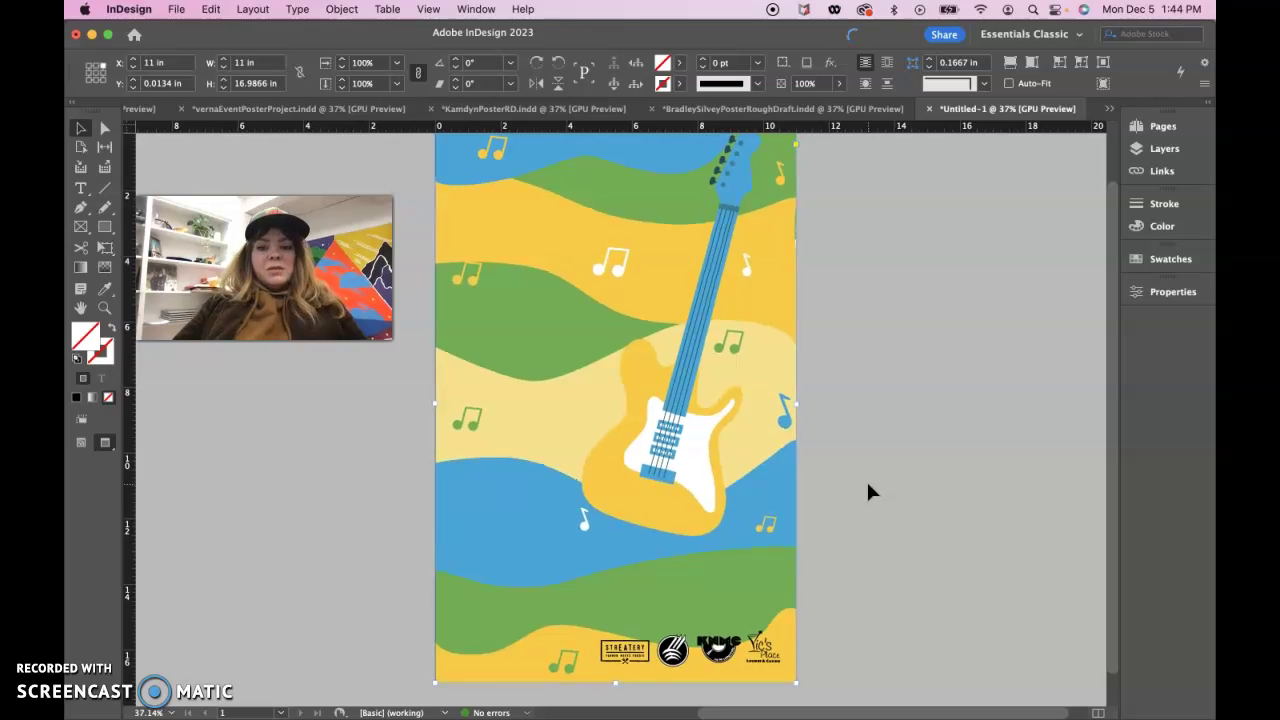
key(ctrl+minus)
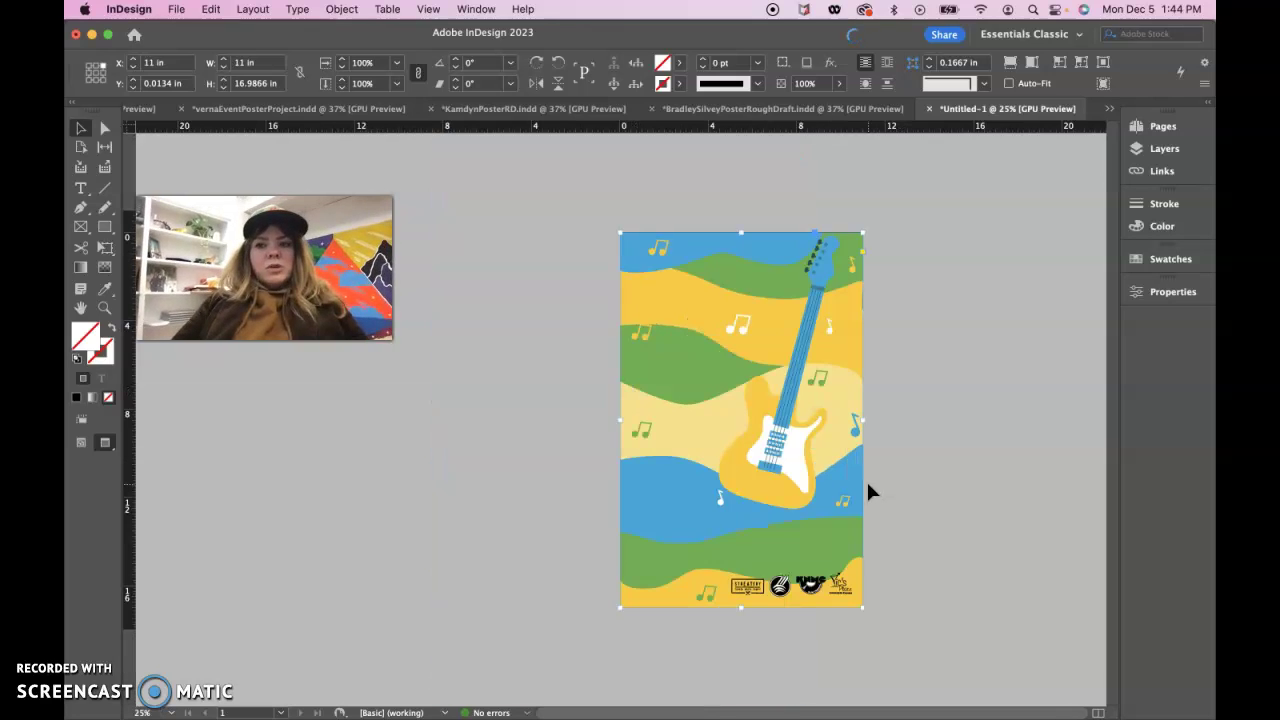
click(1020, 374)
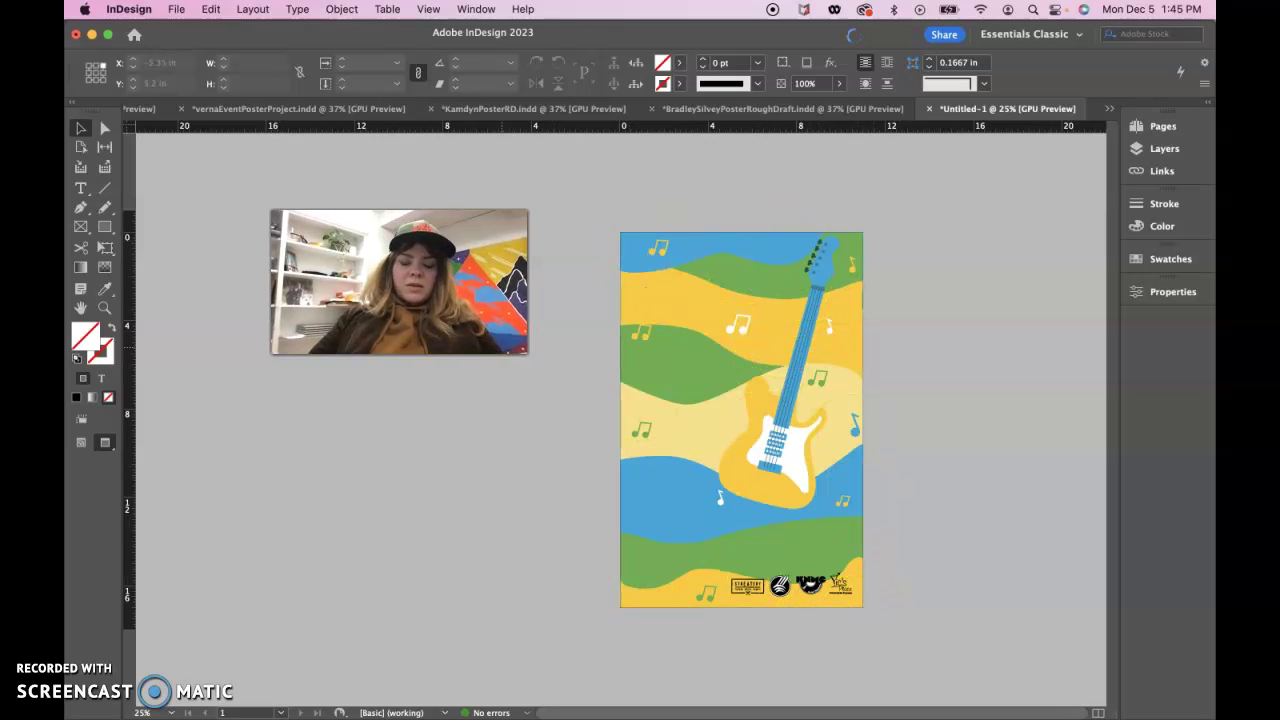
mouse_move(821, 712)
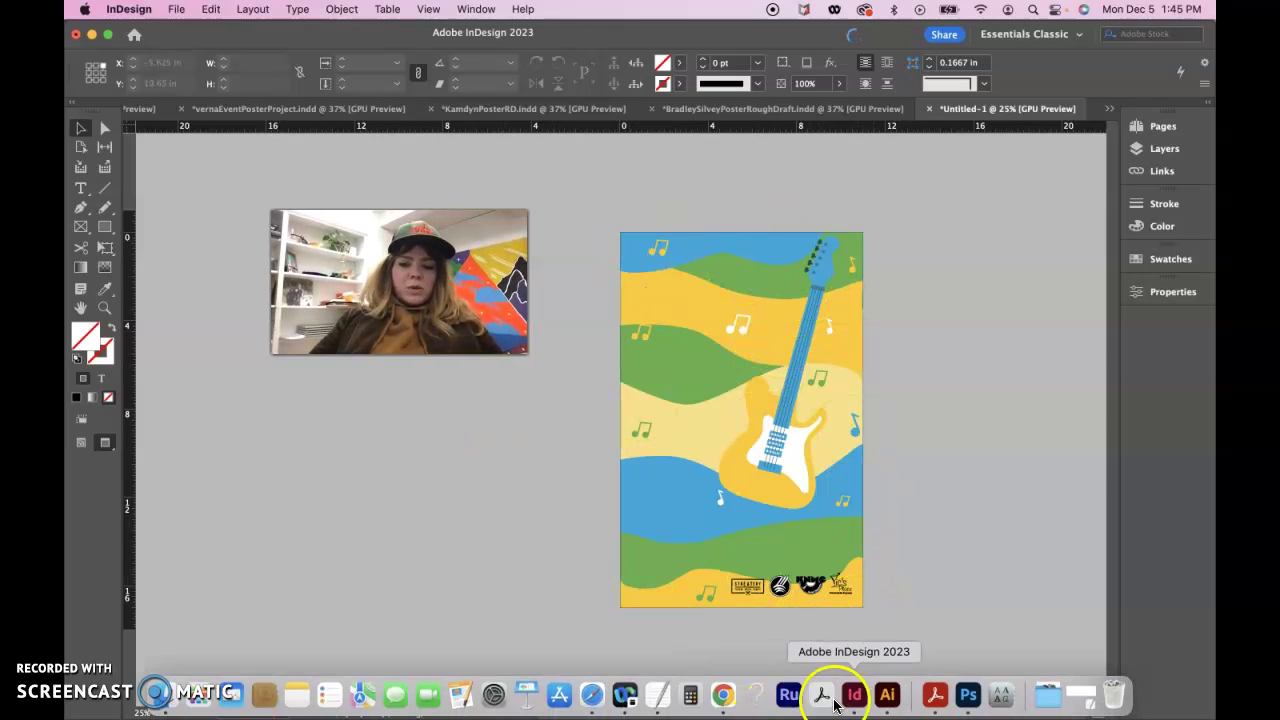
click(885, 700)
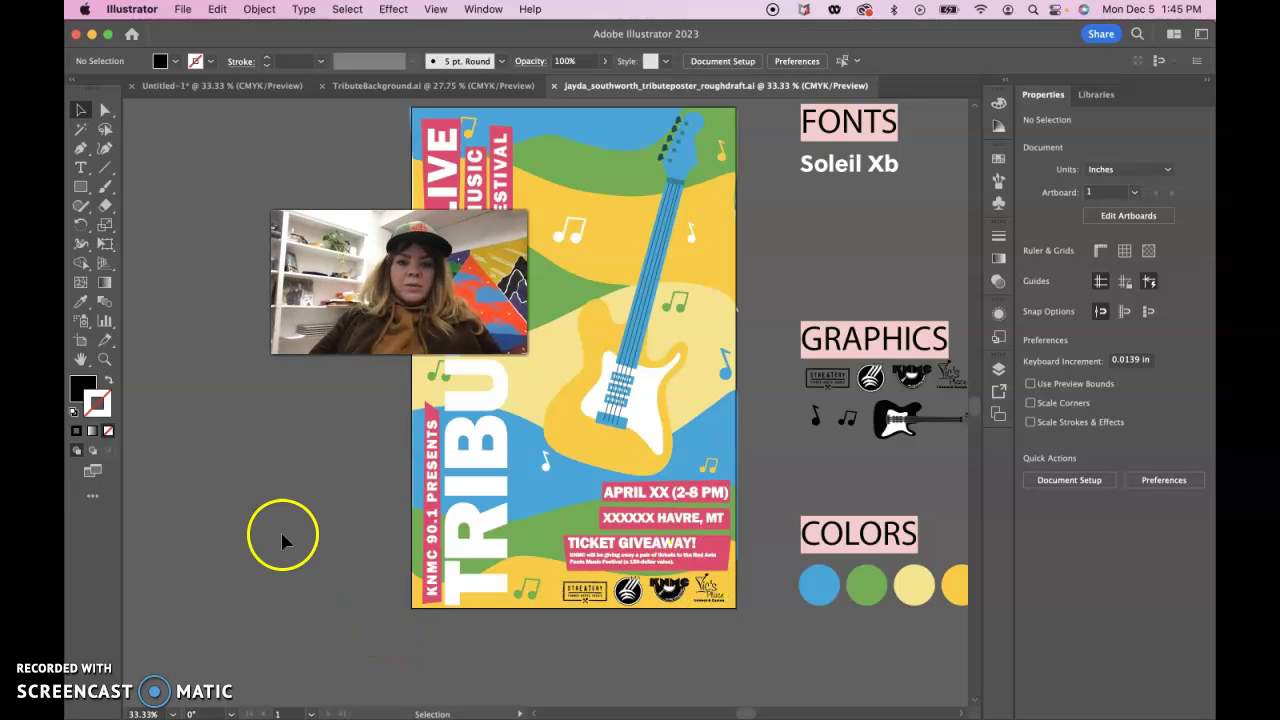
click(98, 686)
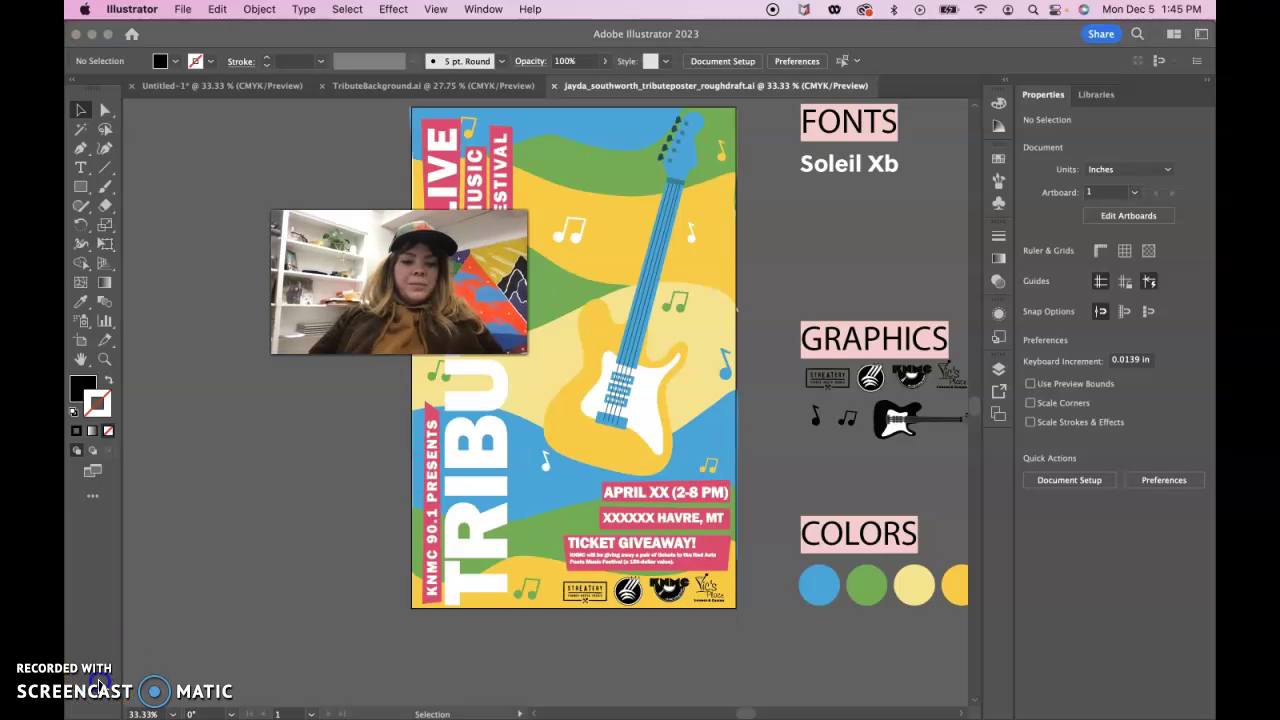